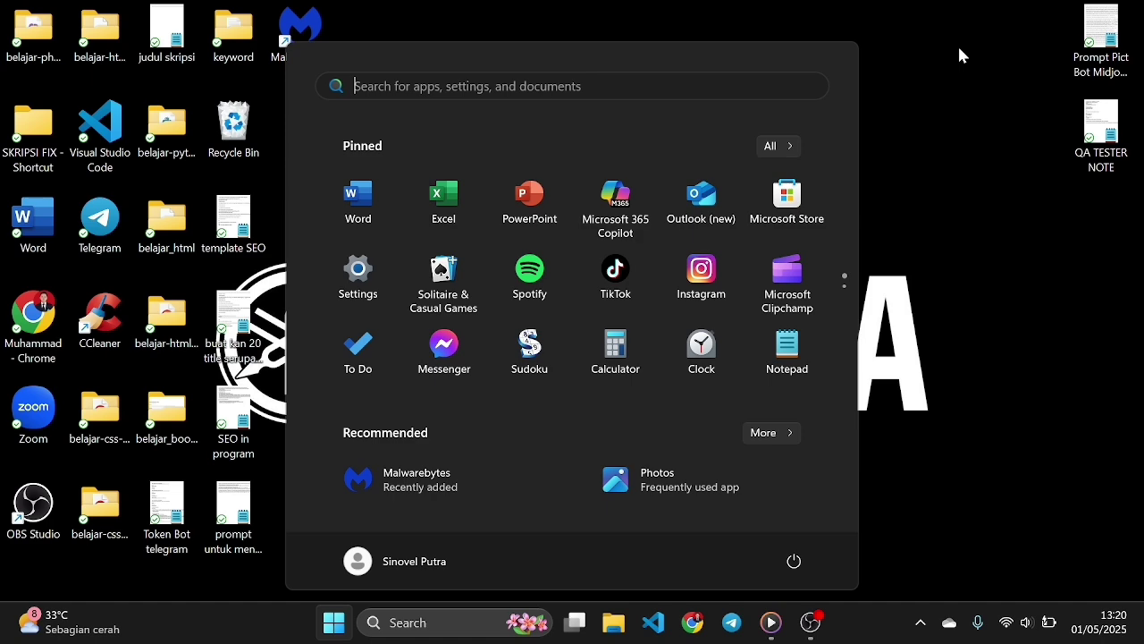
{"action": "key", "text": "super"}
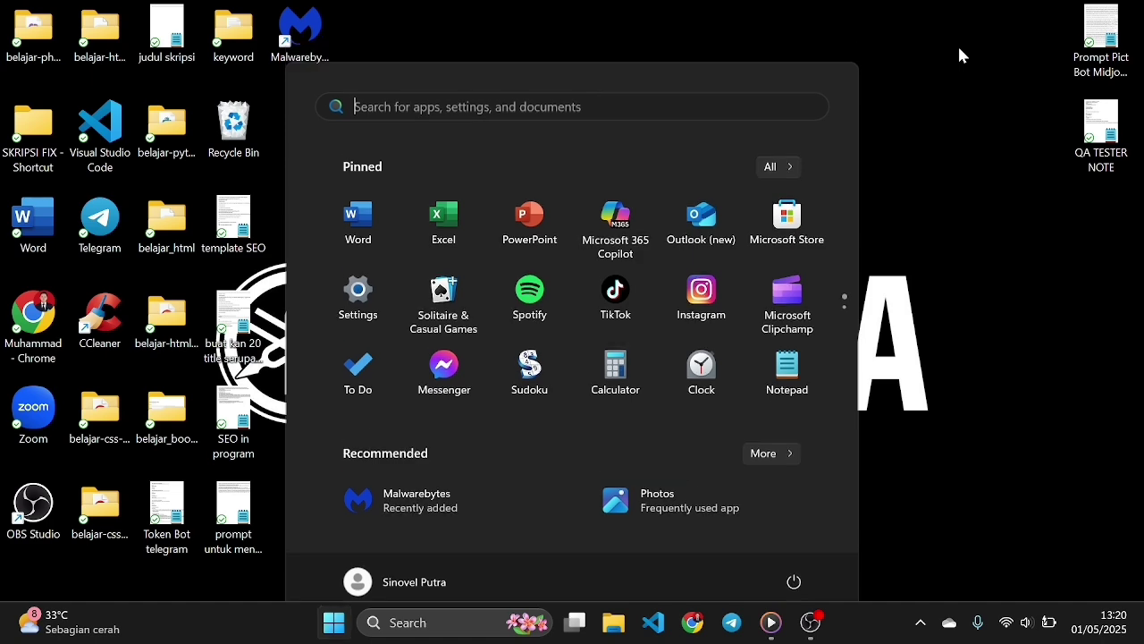
{"action": "key", "text": "super"}
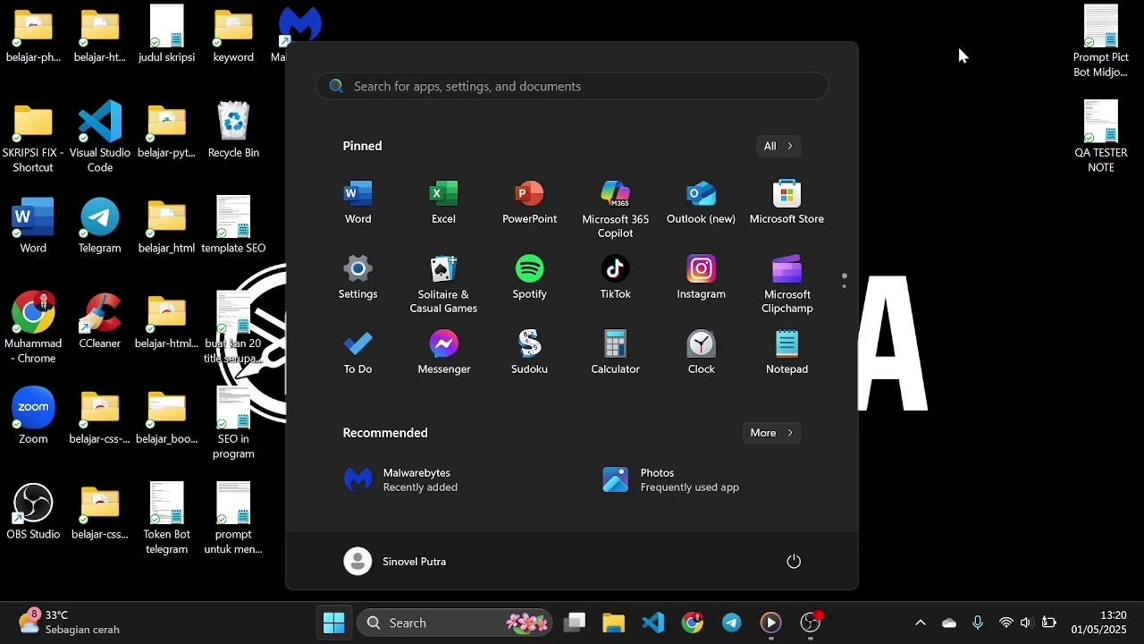
{"action": "key", "text": "super"}
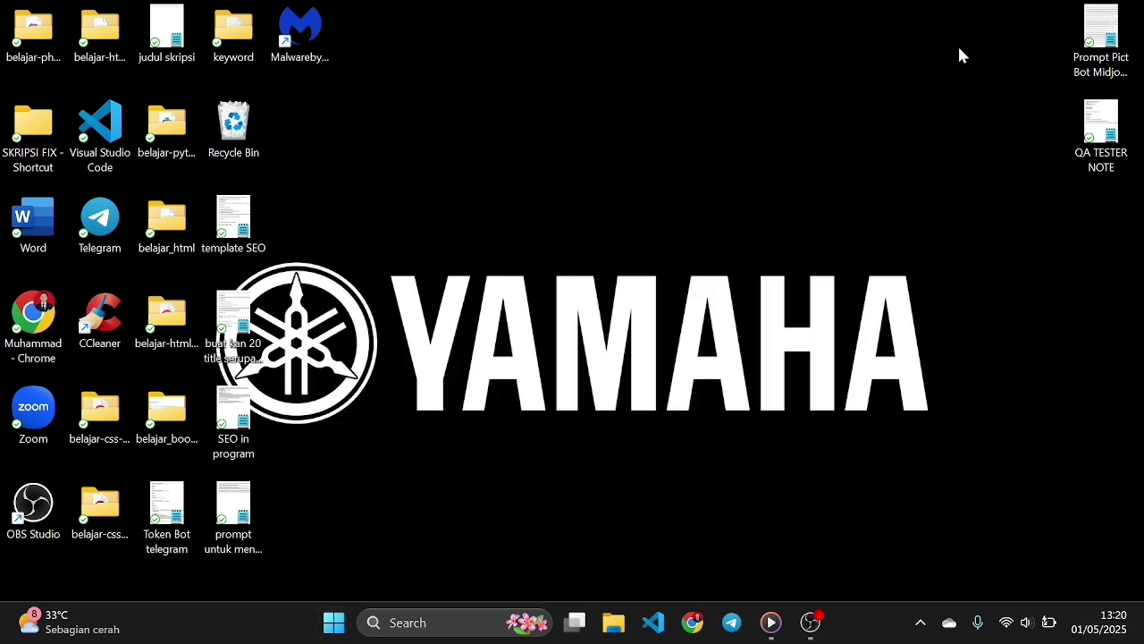
Launch Task Manager with the Run command taskmgr and maximize its window.
{"action": "key", "text": "super+r"}
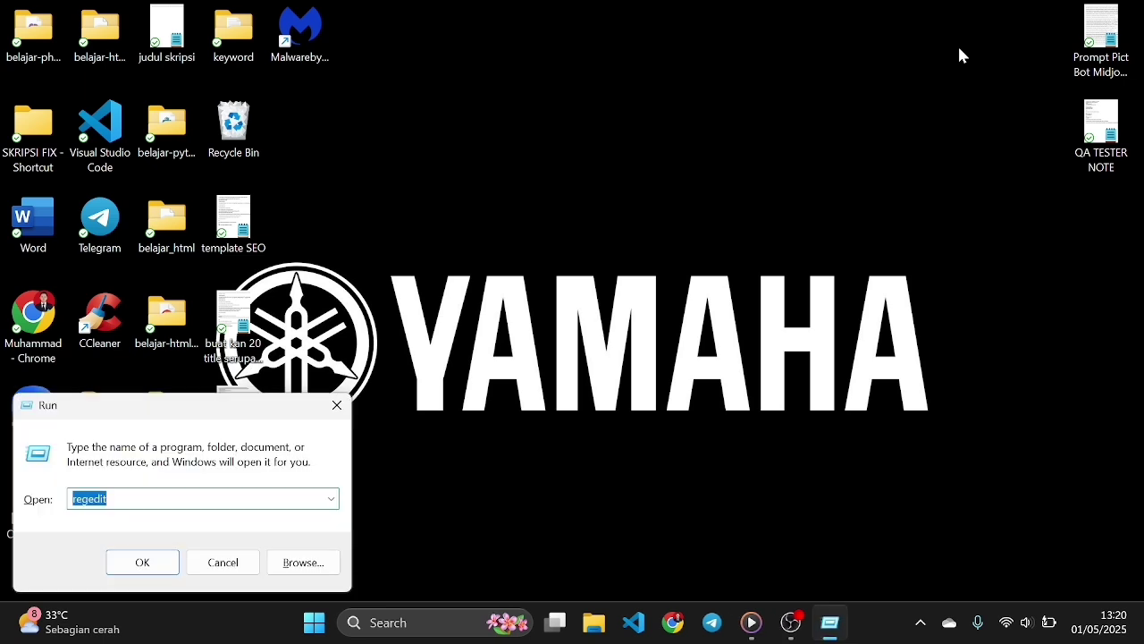
{"action": "type", "text": "tas"}
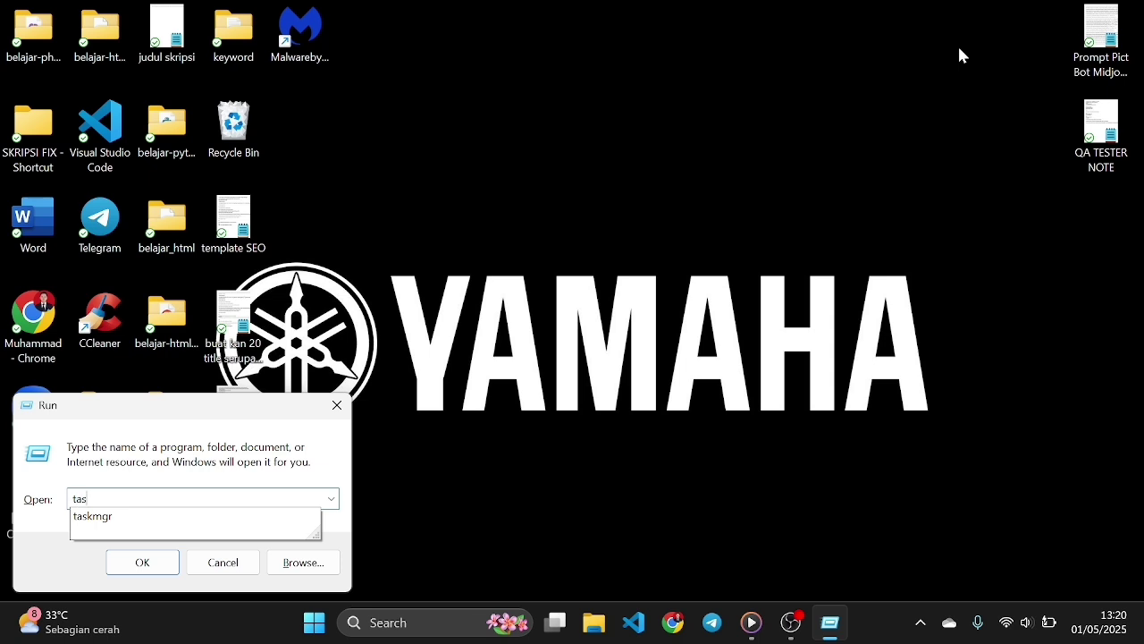
{"action": "type", "text": "kmgr"}
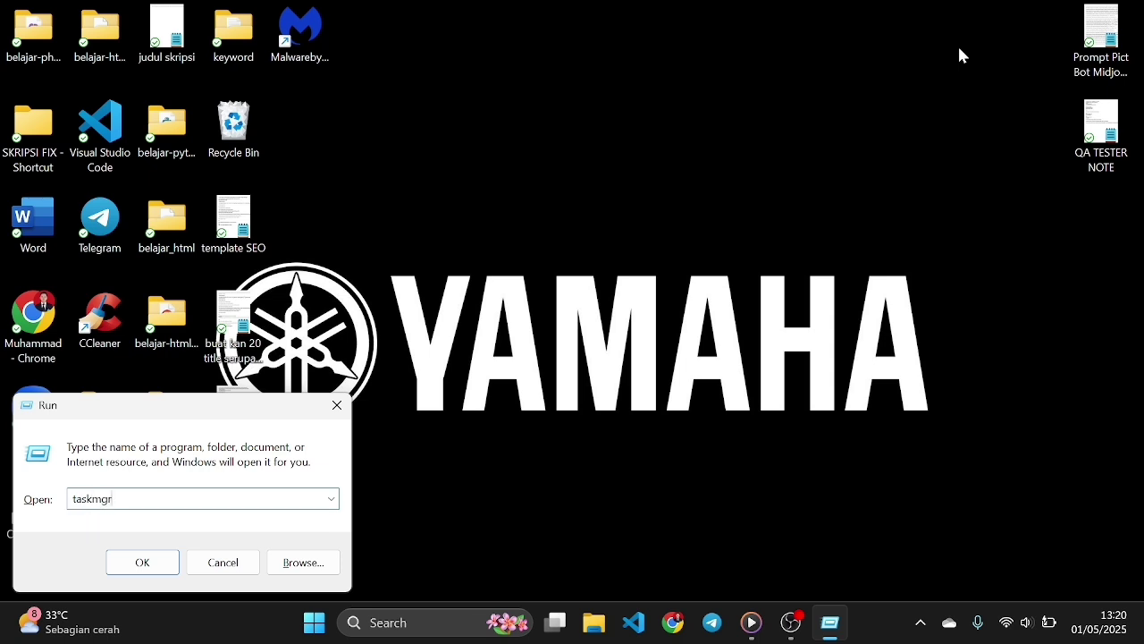
{"action": "key", "text": "Return"}
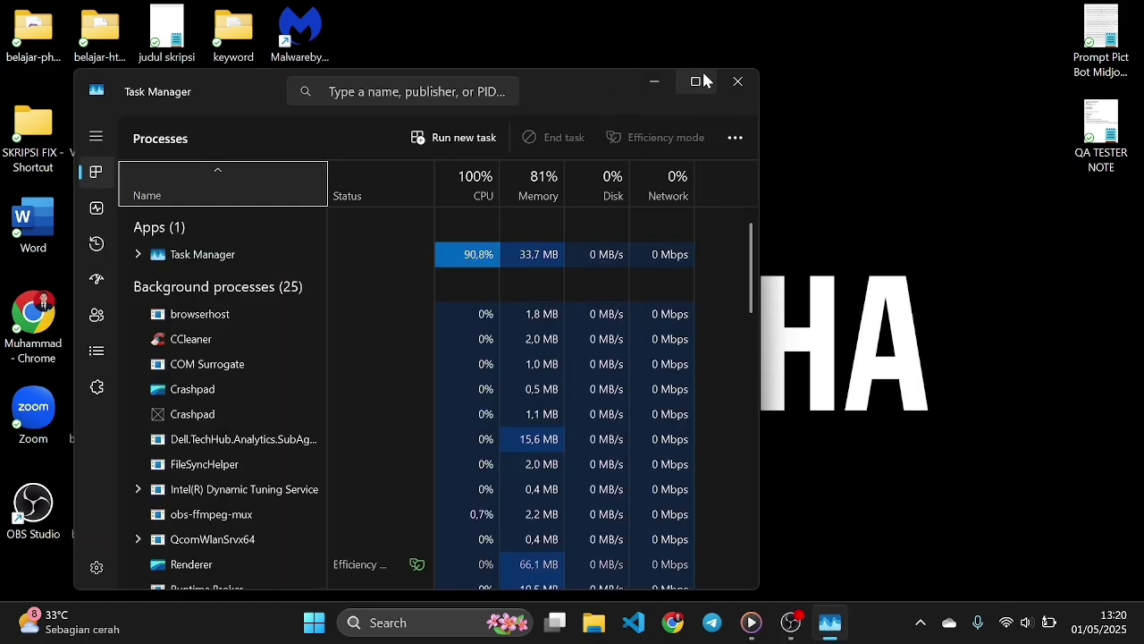
{"action": "left_click", "coordinate": [698, 80]}
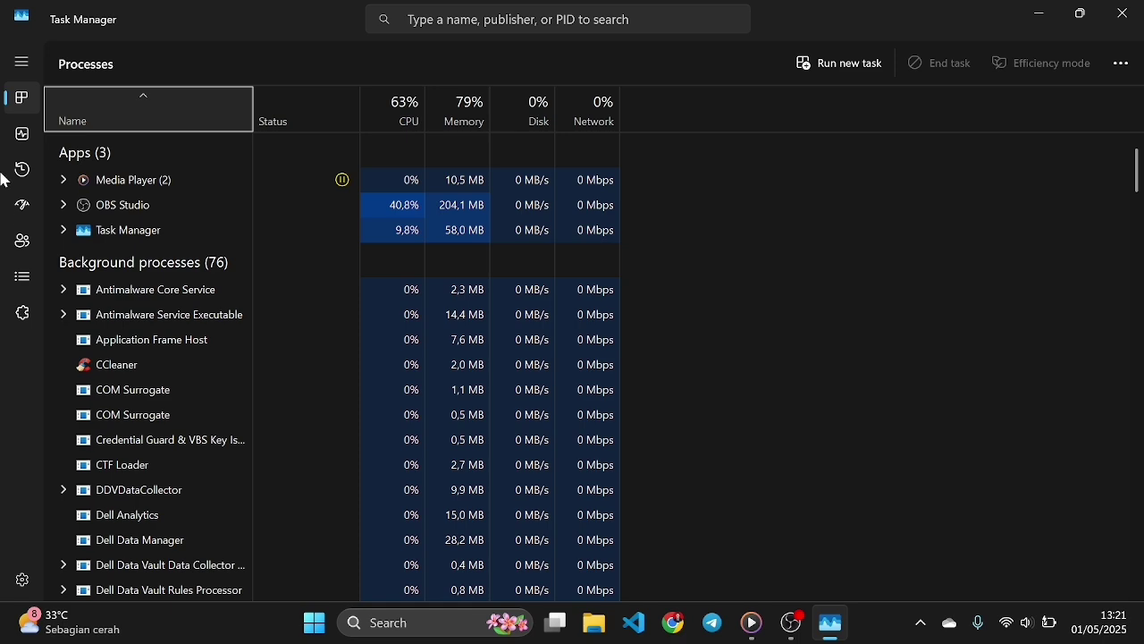
Look through the running processes and examine the performance details for CPU, Memory and Disk 0 (C: D:).
{"action": "scroll", "coordinate": [123, 257], "scroll_direction": "down", "scroll_amount": 5}
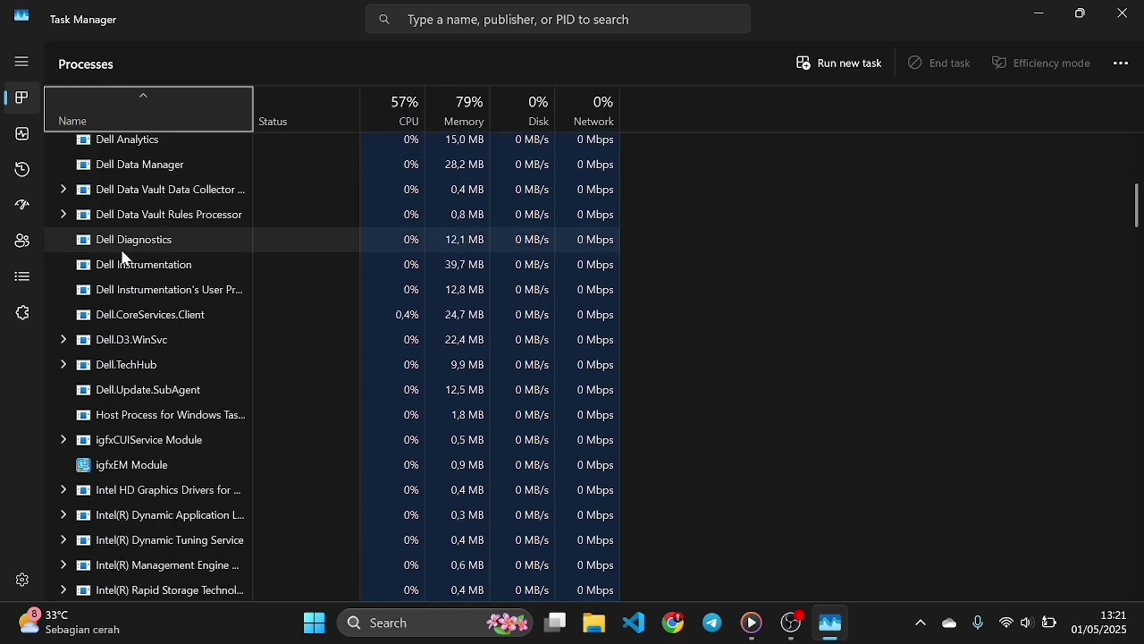
{"action": "scroll", "coordinate": [123, 257], "scroll_direction": "up", "scroll_amount": 5}
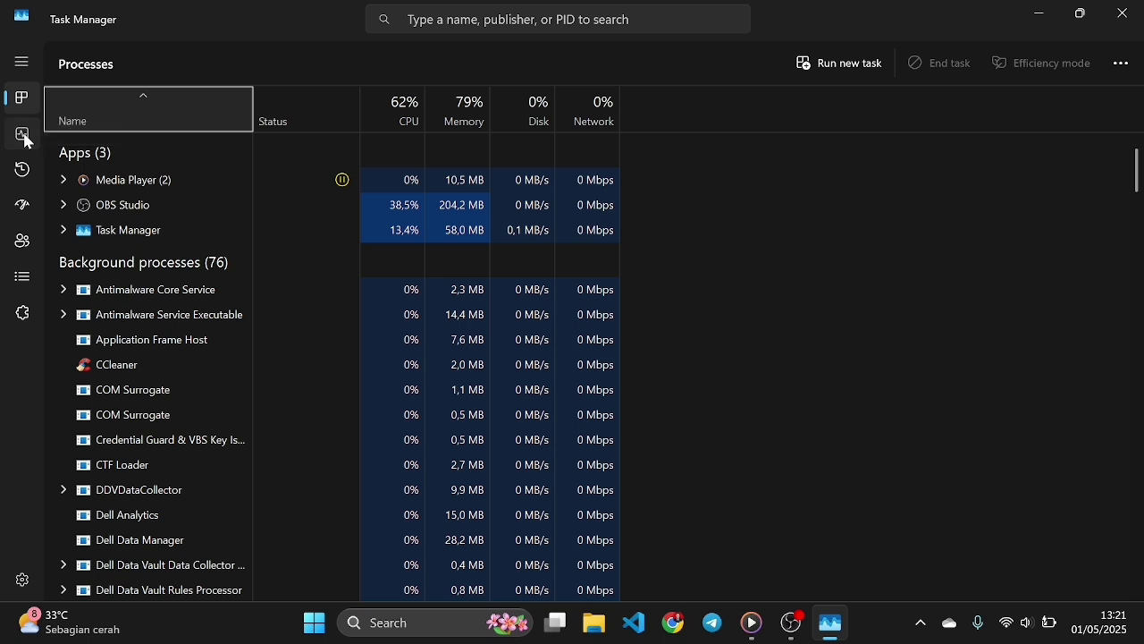
{"action": "left_click", "coordinate": [23, 136]}
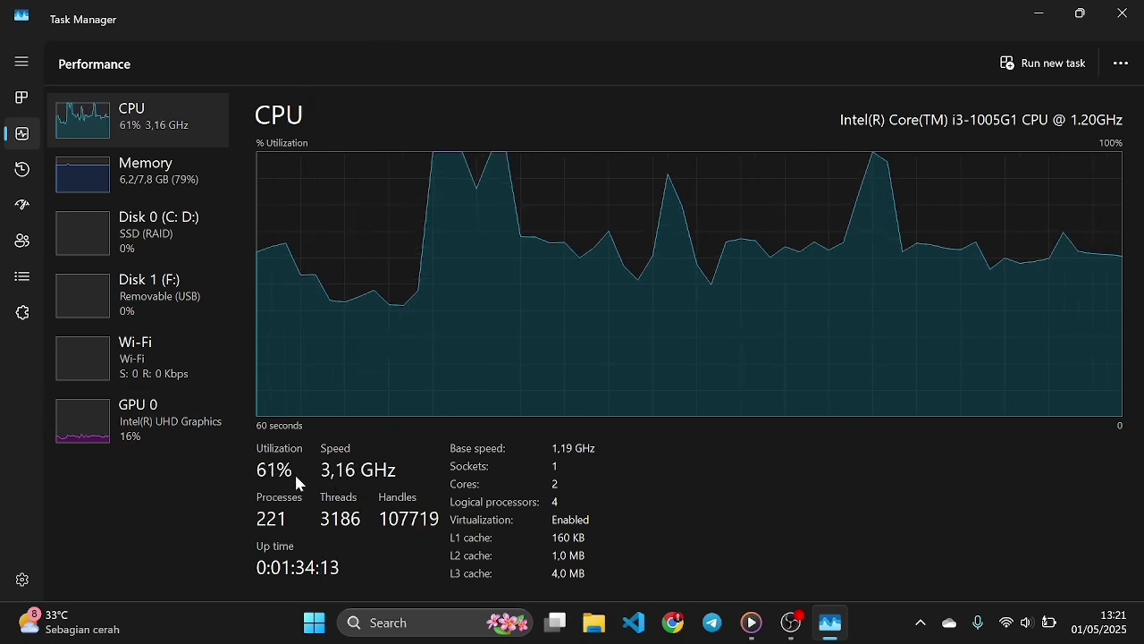
{"action": "mouse_move", "coordinate": [792, 622]}
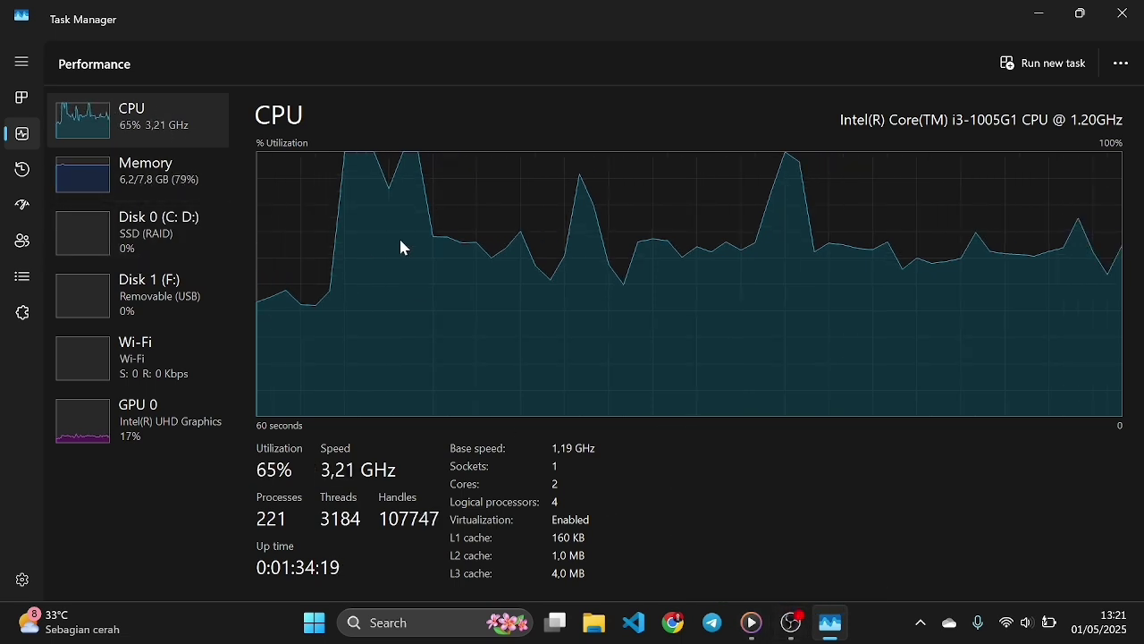
{"action": "left_click", "coordinate": [128, 170]}
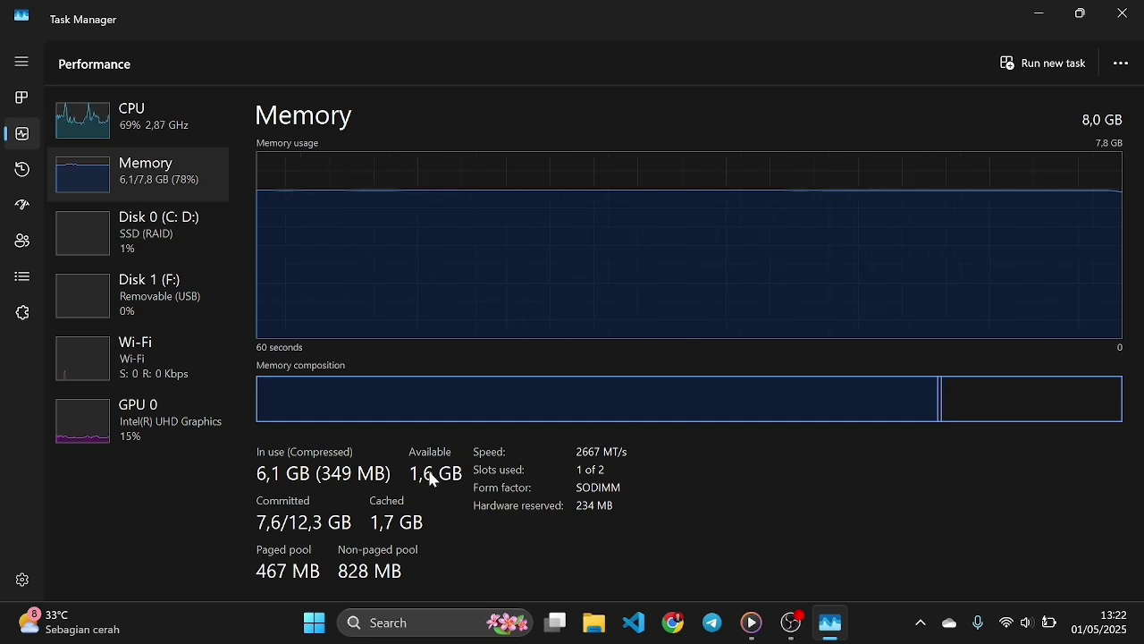
{"action": "left_click", "coordinate": [201, 220]}
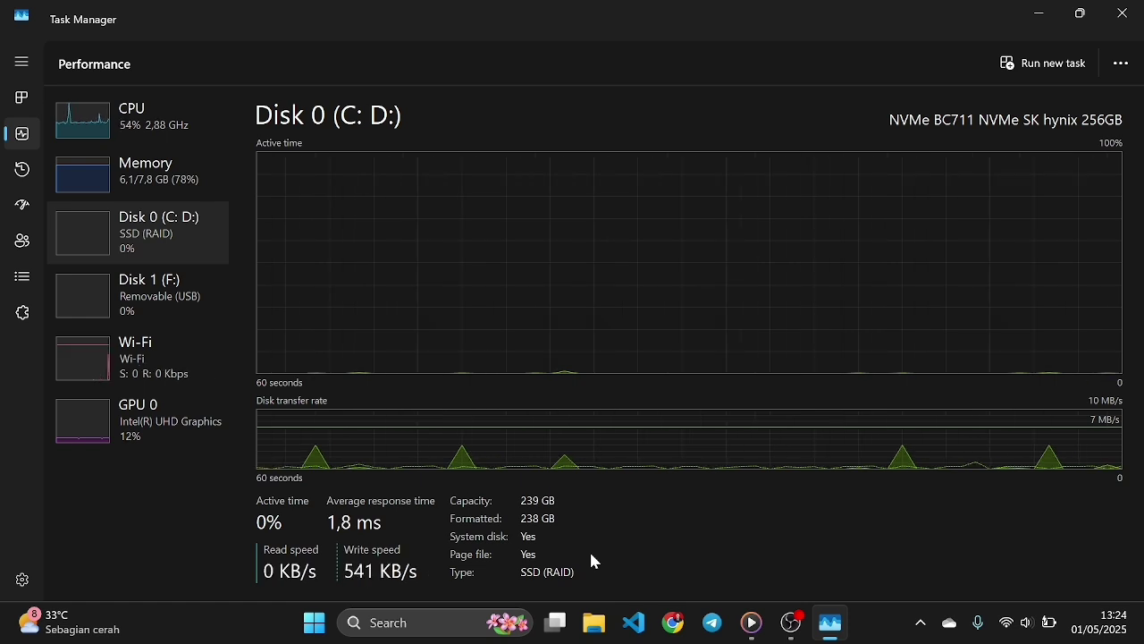
{"action": "key", "text": "super"}
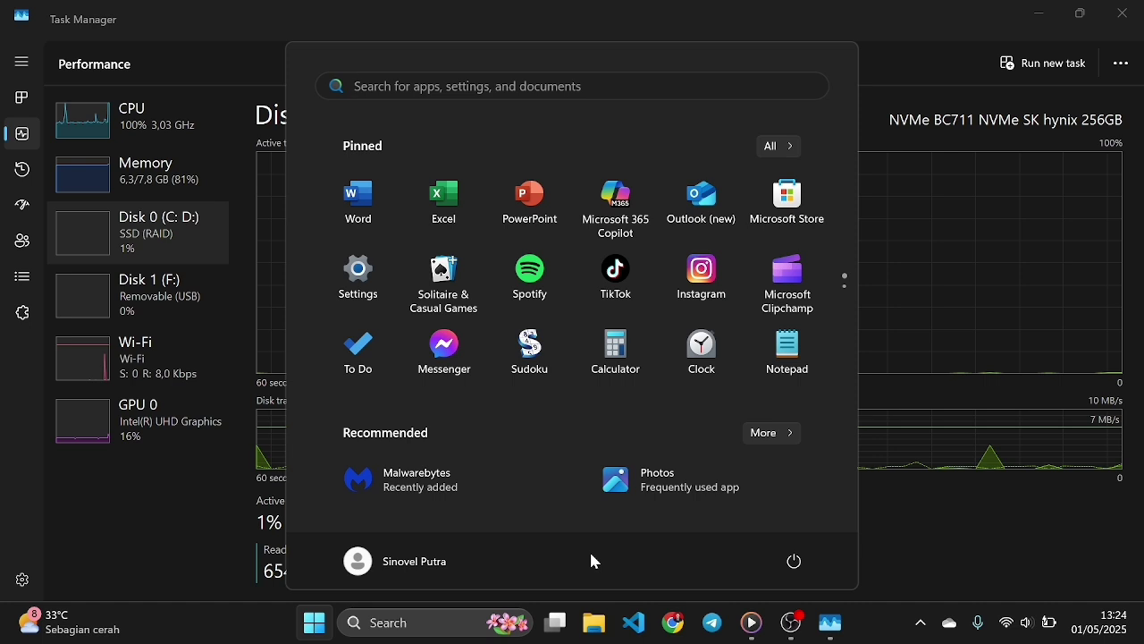
{"action": "type", "text": "ghfghgfgdgcx"}
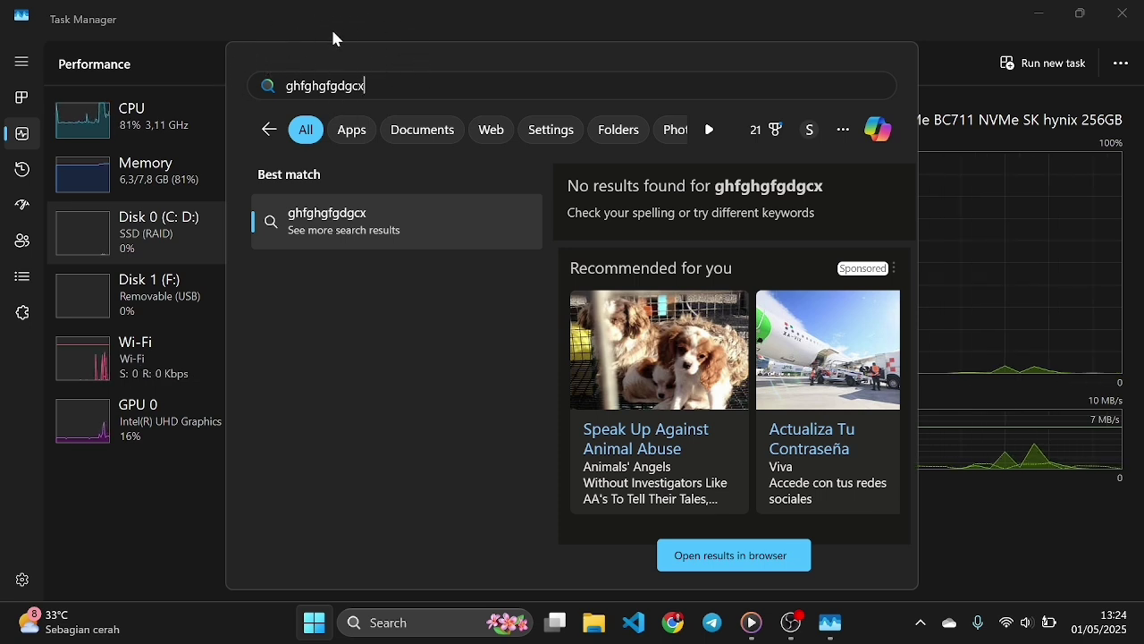
{"action": "key", "text": "BackSpace"}
{"action": "key", "text": "BackSpace"}
{"action": "key", "text": "BackSpace"}
{"action": "key", "text": "BackSpace"}
{"action": "key", "text": "BackSpace"}
{"action": "key", "text": "BackSpace"}
{"action": "key", "text": "BackSpace"}
{"action": "key", "text": "BackSpace"}
{"action": "key", "text": "BackSpace"}
{"action": "key", "text": "BackSpace"}
{"action": "key", "text": "BackSpace"}
{"action": "key", "text": "BackSpace"}
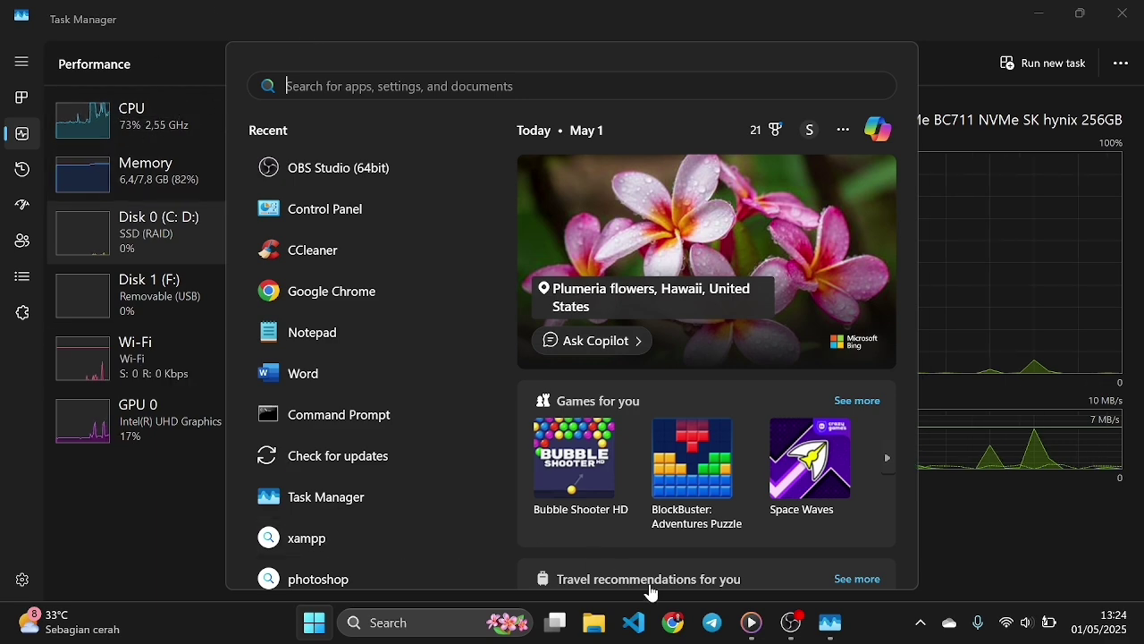
{"action": "left_click", "coordinate": [827, 27]}
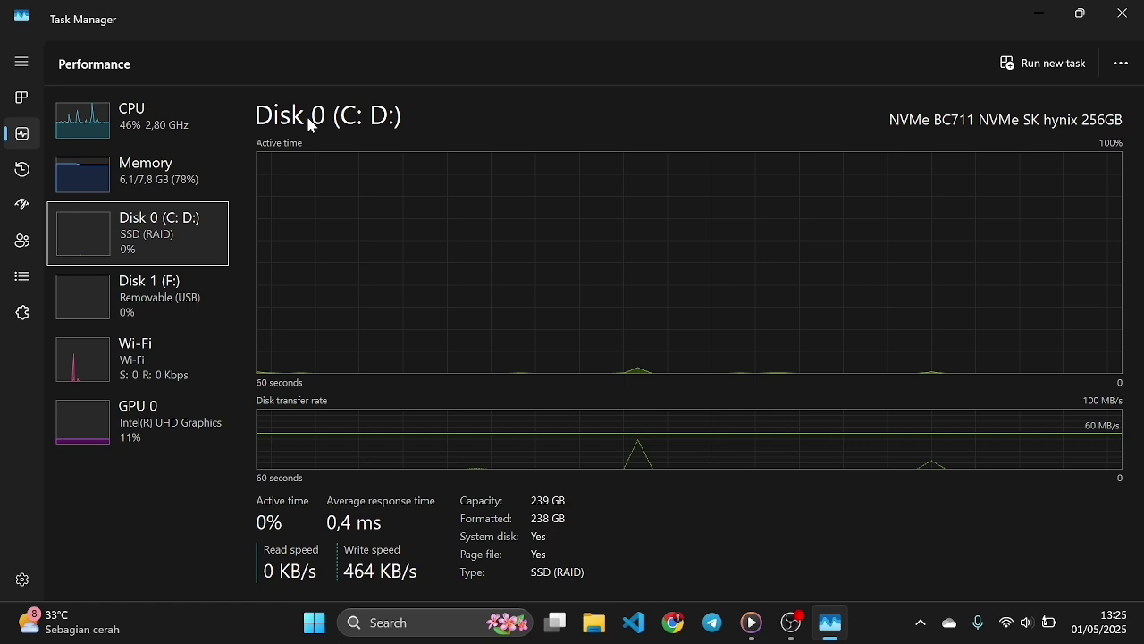
Search Windows for "windows upda", view the Windows Update settings page, and minimize it.
{"action": "key", "text": "super"}
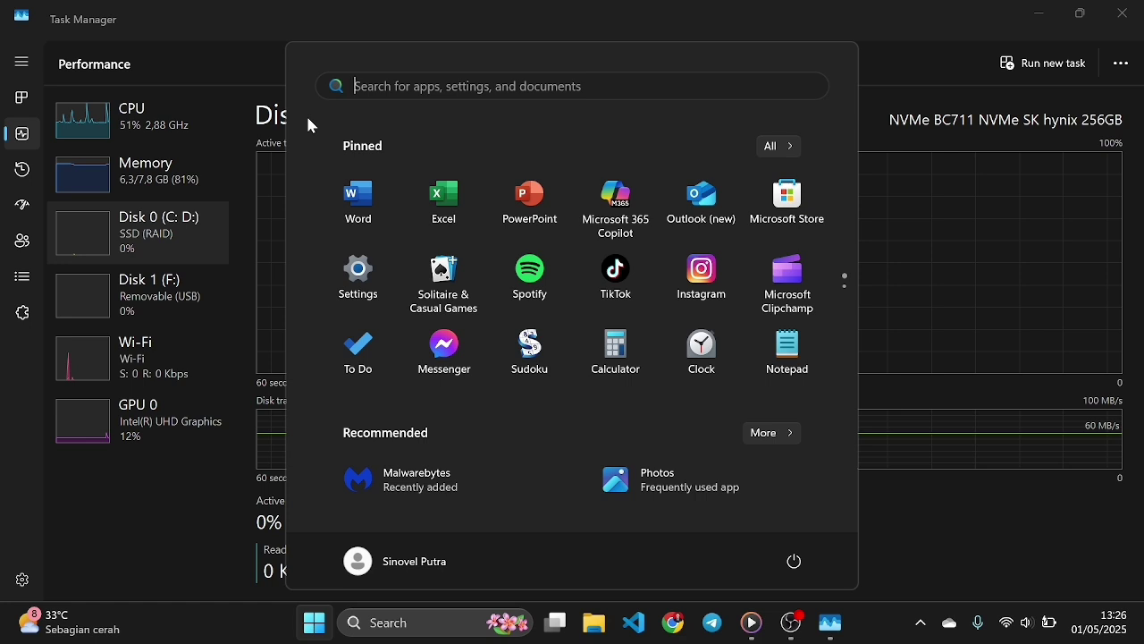
{"action": "type", "text": "windo"}
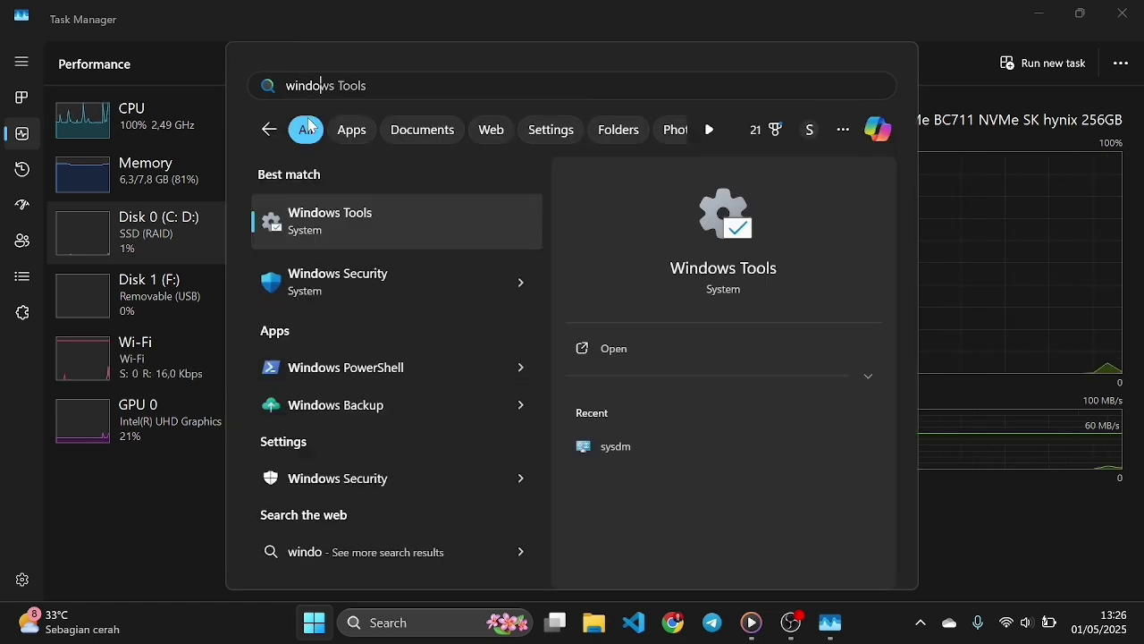
{"action": "type", "text": "ws upda"}
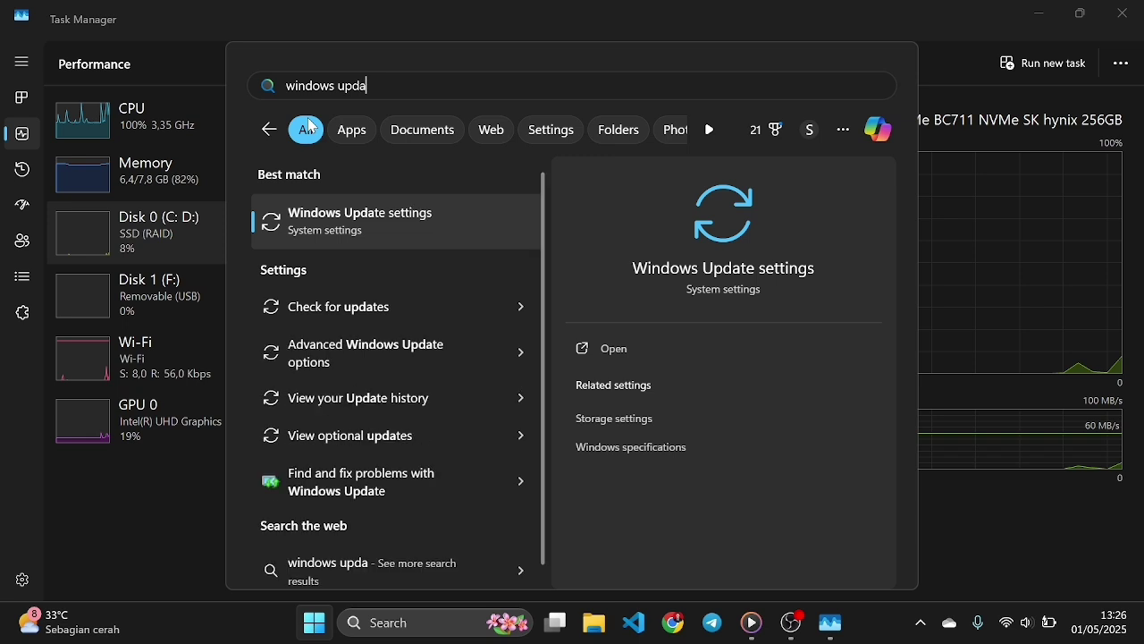
{"action": "key", "text": "Return"}
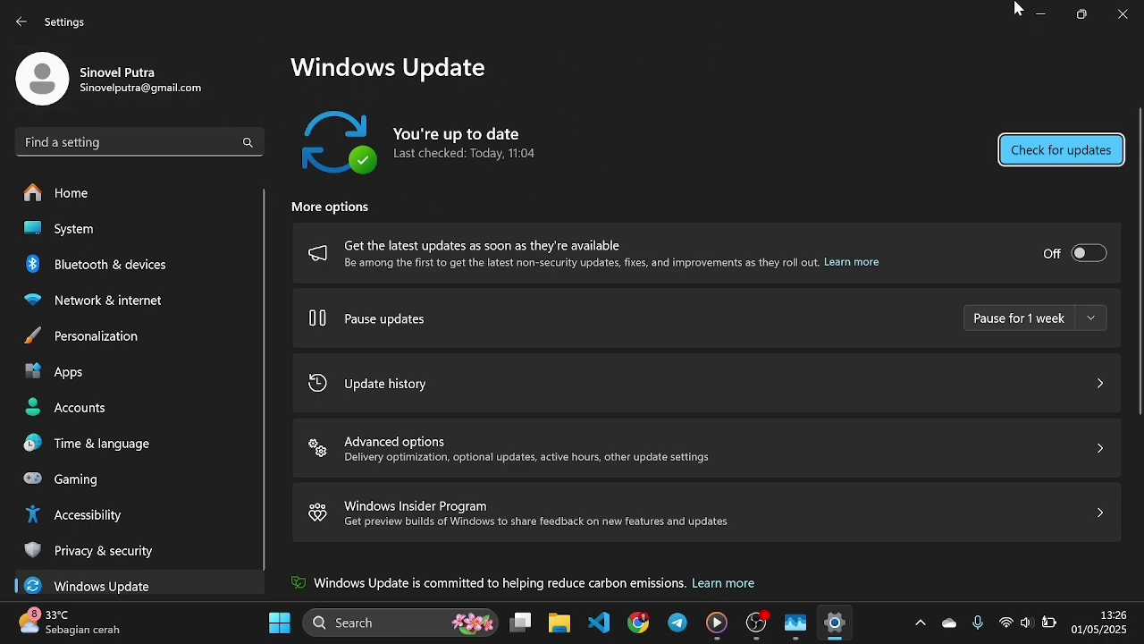
{"action": "left_click", "coordinate": [1042, 9]}
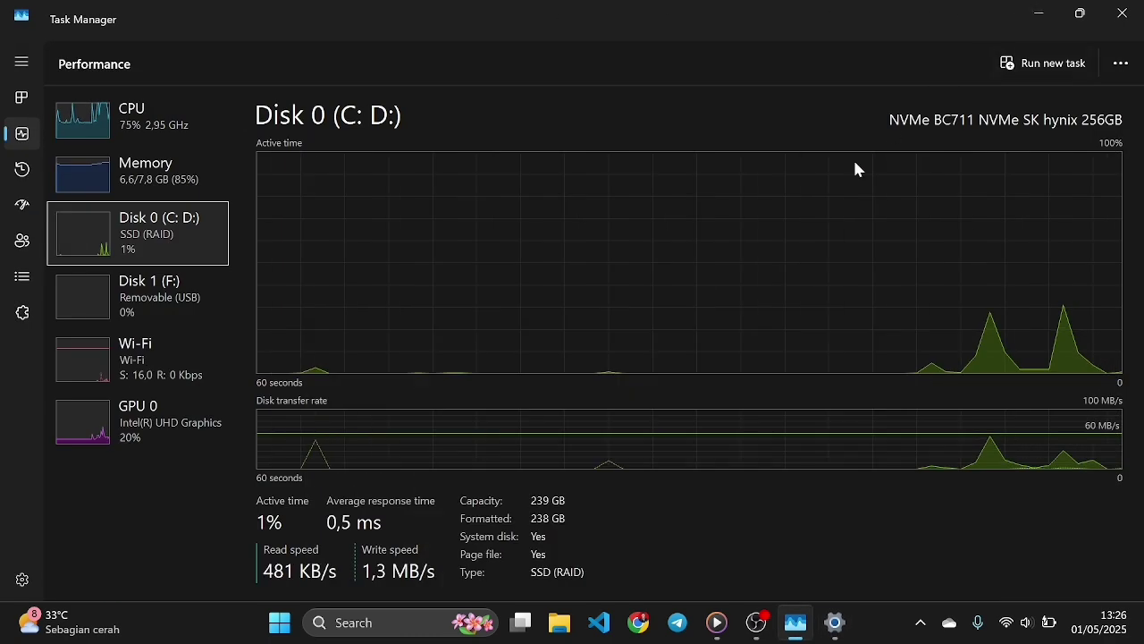
Search Windows for "cc" and launch the CCleaner app.
{"action": "key", "text": "super"}
{"action": "type", "text": "cc"}
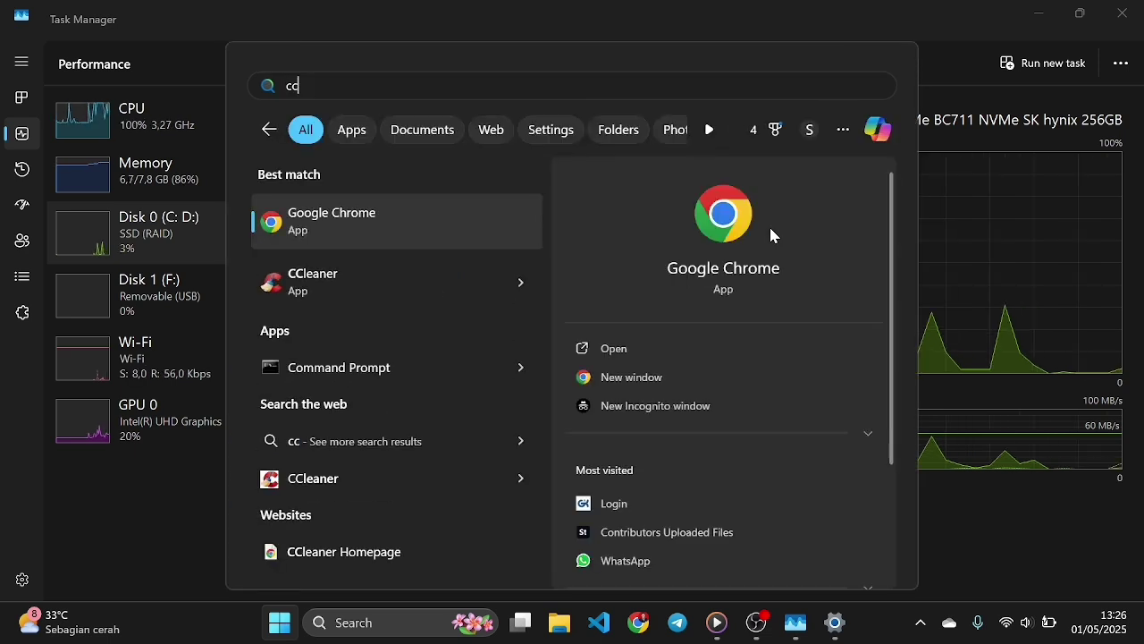
{"action": "key", "text": "Down"}
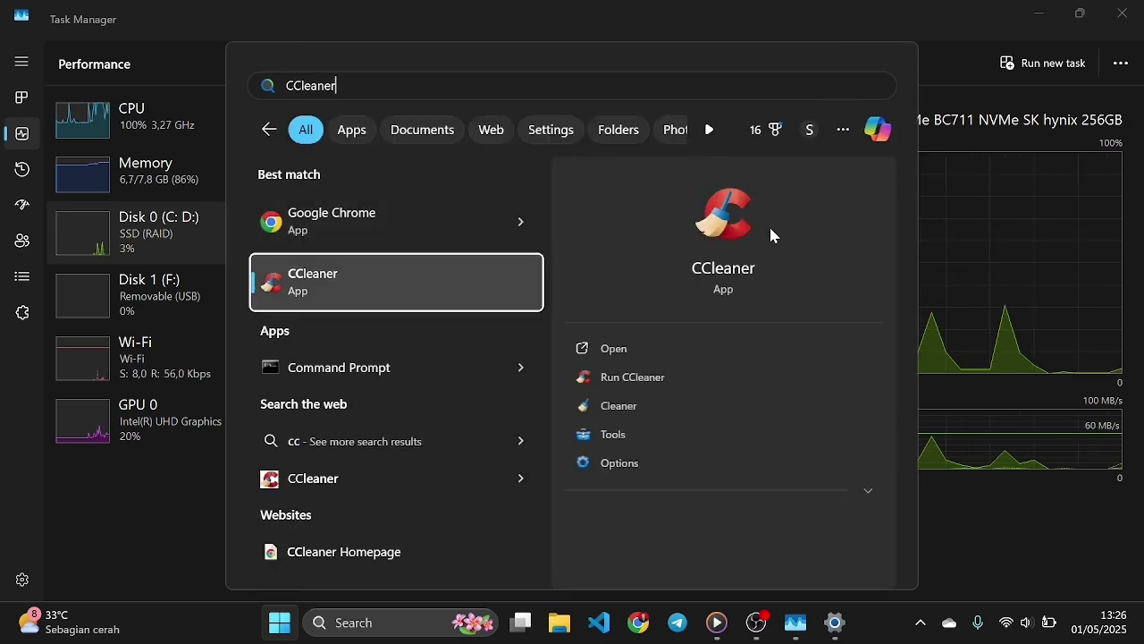
{"action": "key", "text": "Return"}
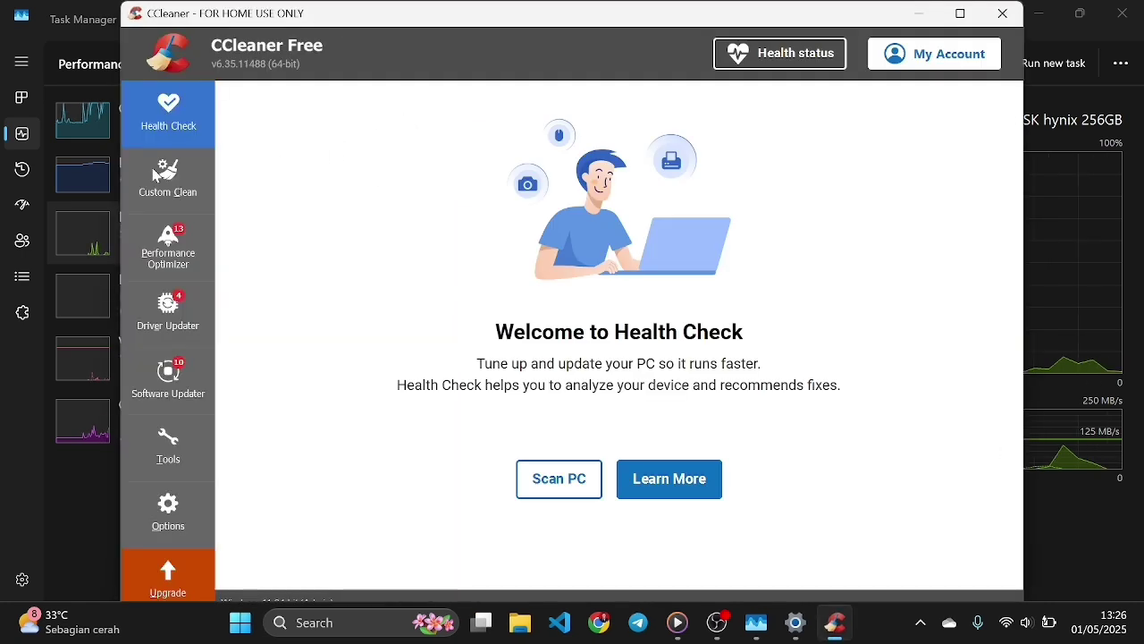
Run a Custom Clean analysis with the preselected items, declining to close Edge Chromium and Microsoft OneDrive.
{"action": "left_click", "coordinate": [159, 182]}
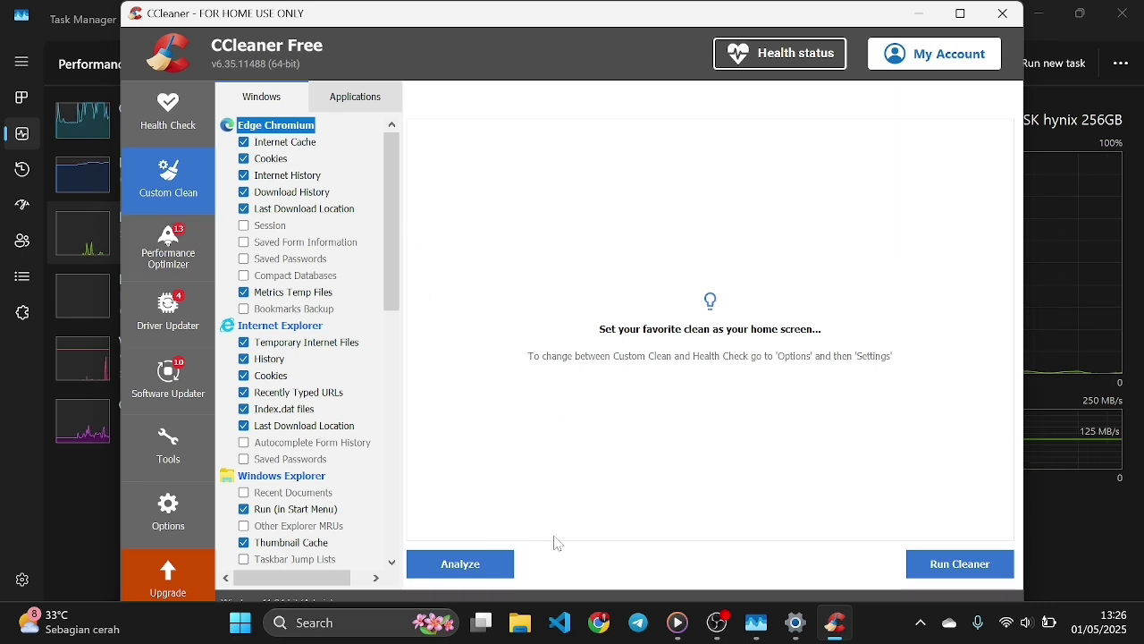
{"action": "left_click", "coordinate": [452, 565]}
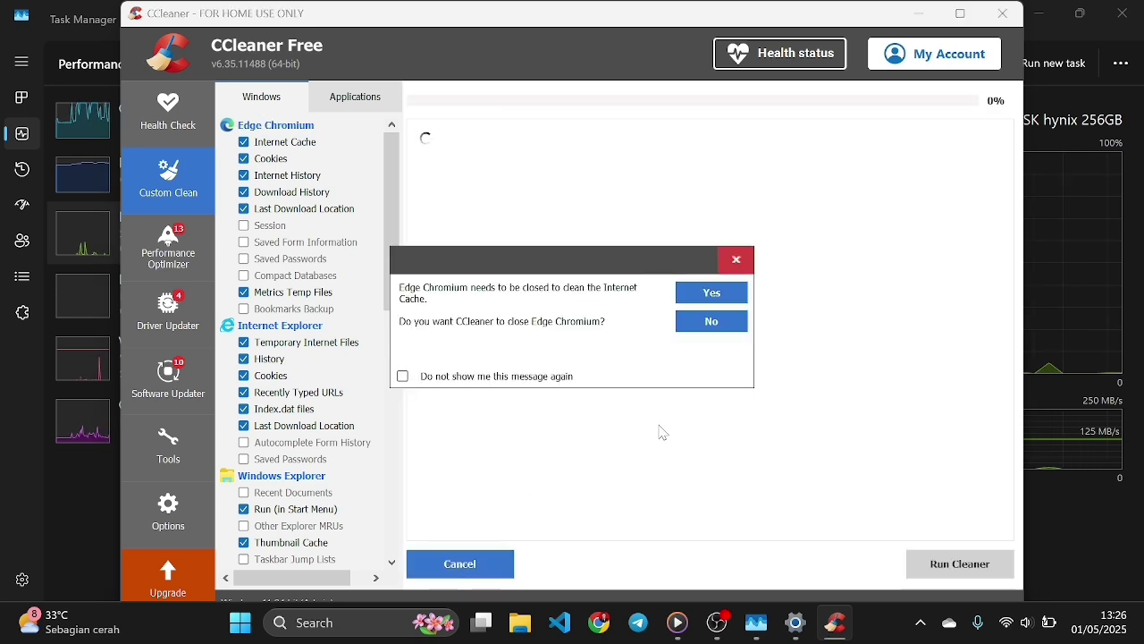
{"action": "left_click", "coordinate": [733, 322]}
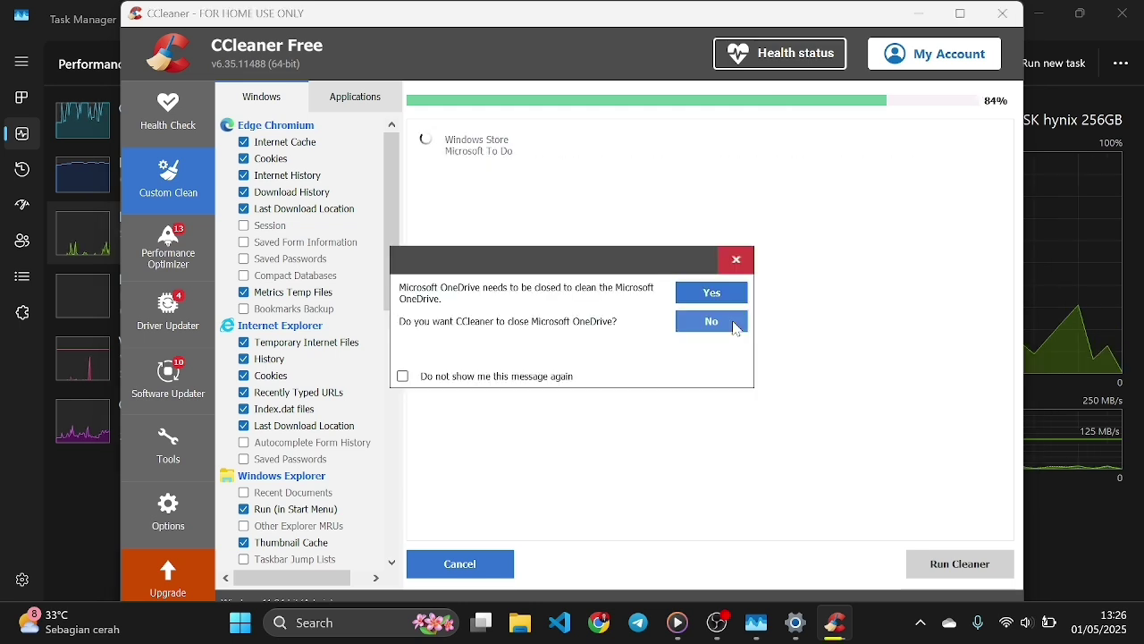
{"action": "left_click", "coordinate": [735, 324]}
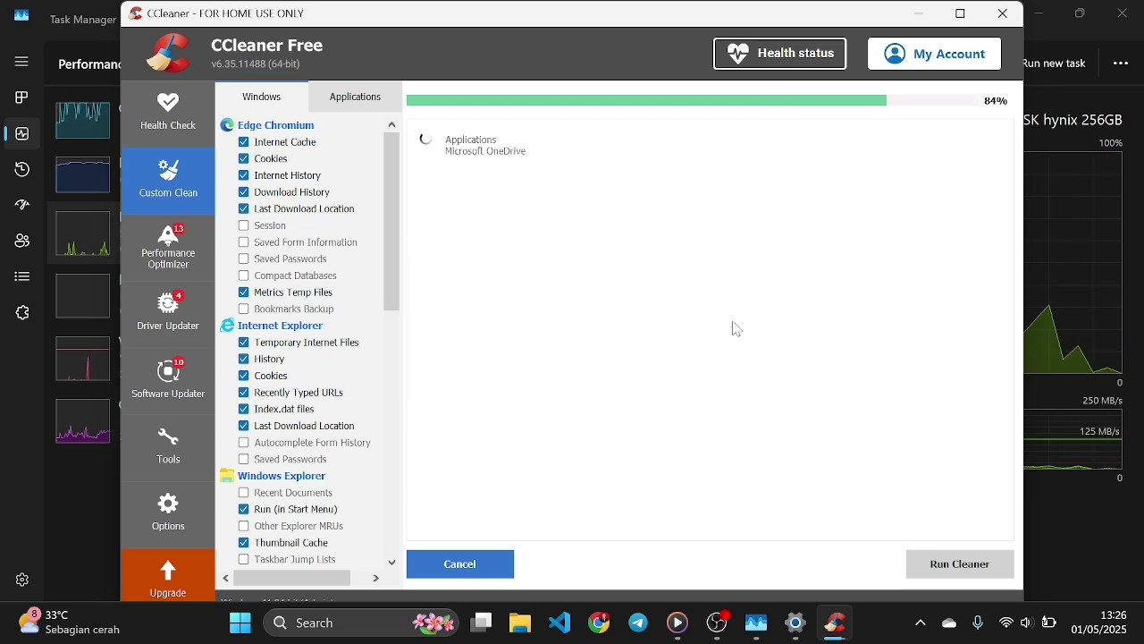
Examine the analysis results for the files listed for deletion and their sizes.
{"action": "scroll", "coordinate": [605, 370], "scroll_direction": "down", "scroll_amount": 2}
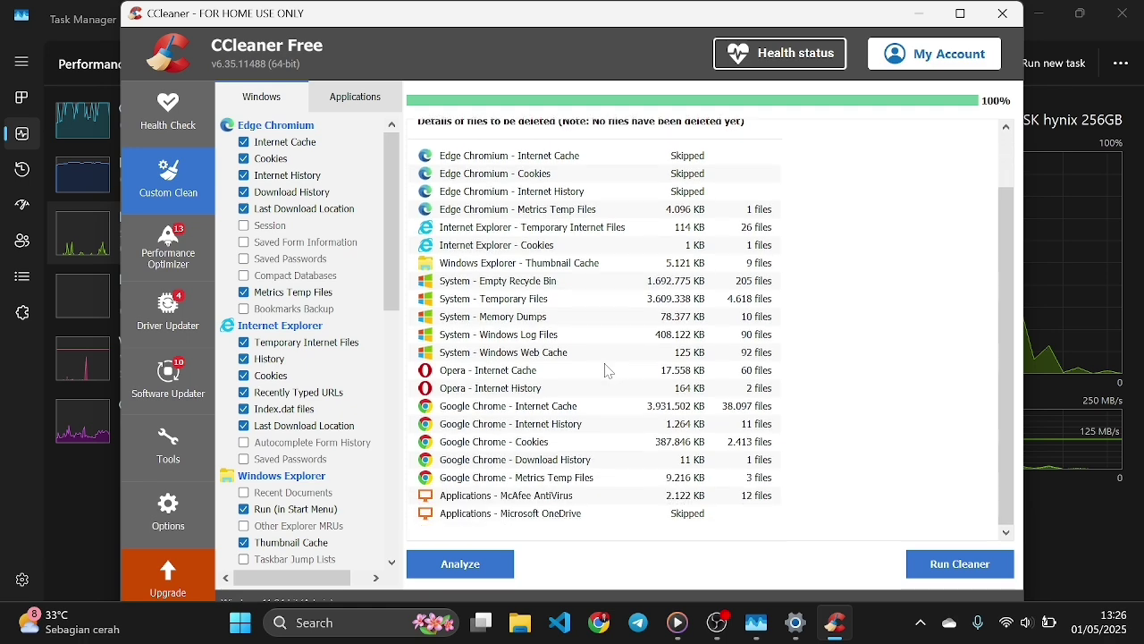
{"action": "scroll", "coordinate": [605, 370], "scroll_direction": "up", "scroll_amount": 2}
{"action": "scroll", "coordinate": [605, 370], "scroll_direction": "down", "scroll_amount": 2}
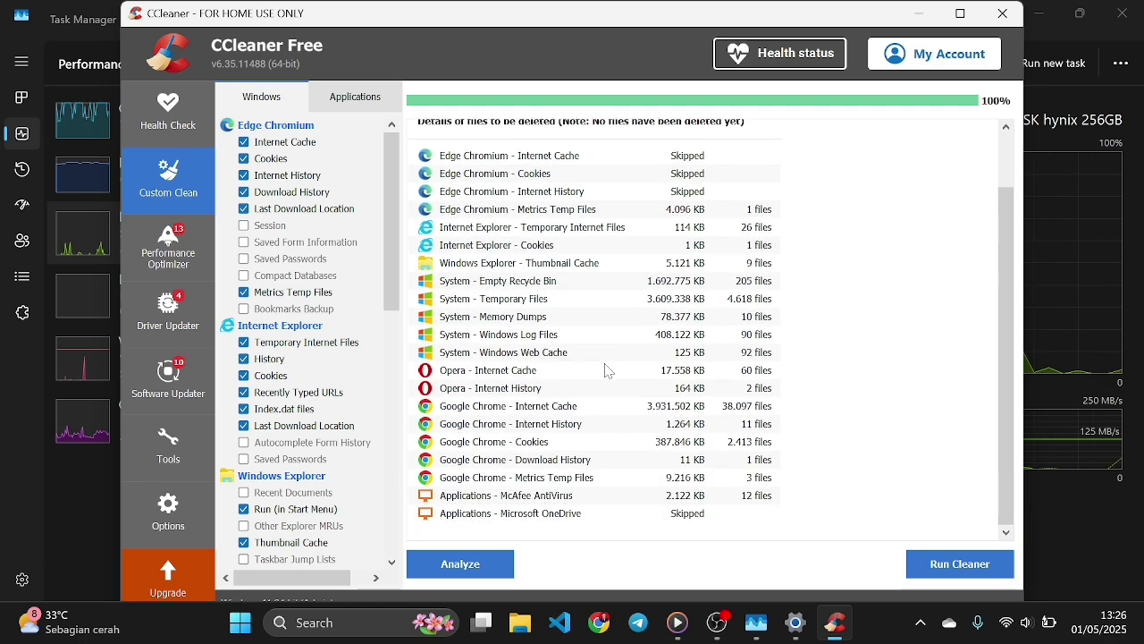
{"action": "scroll", "coordinate": [605, 382], "scroll_direction": "up", "scroll_amount": 2}
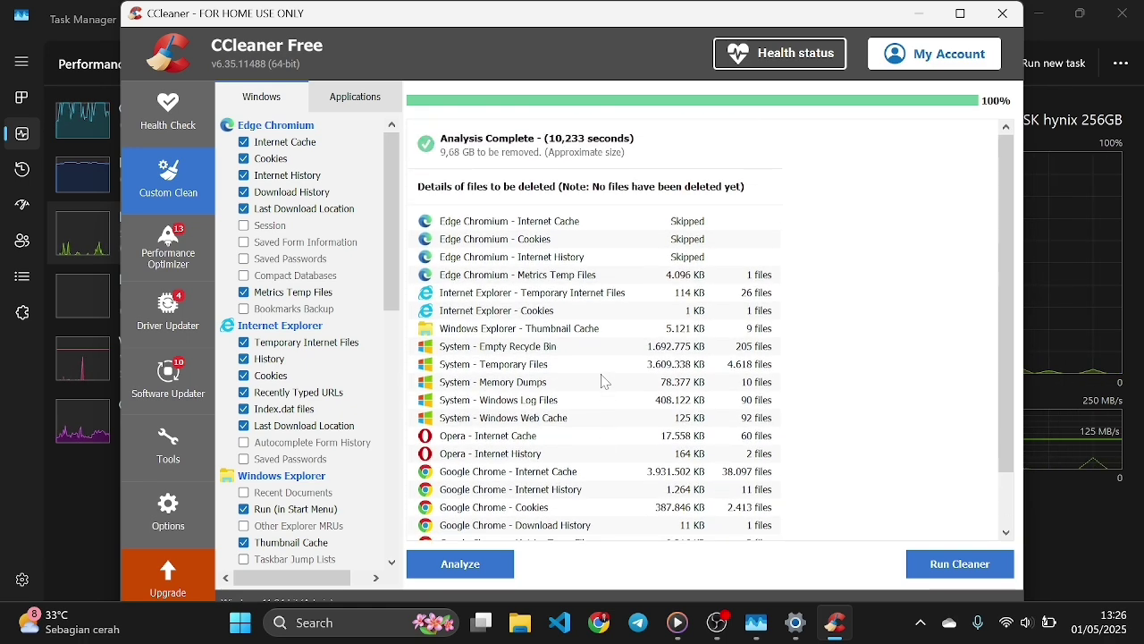
{"action": "scroll", "coordinate": [605, 381], "scroll_direction": "down", "scroll_amount": 2}
{"action": "scroll", "coordinate": [605, 382], "scroll_direction": "up", "scroll_amount": 2}
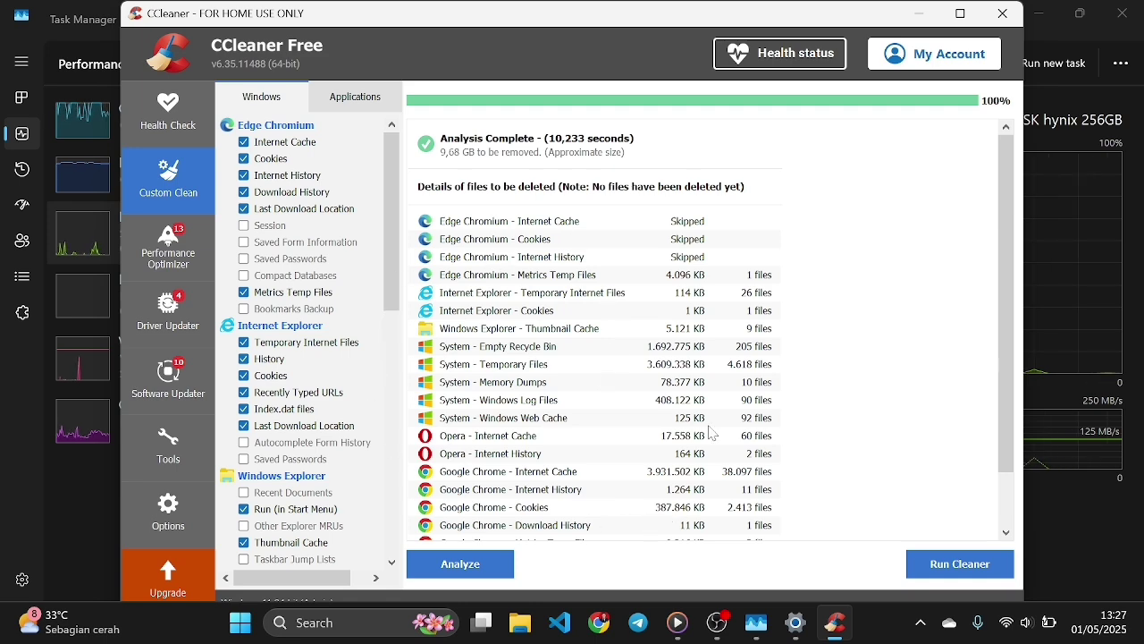
{"action": "scroll", "coordinate": [515, 394], "scroll_direction": "down", "scroll_amount": 2}
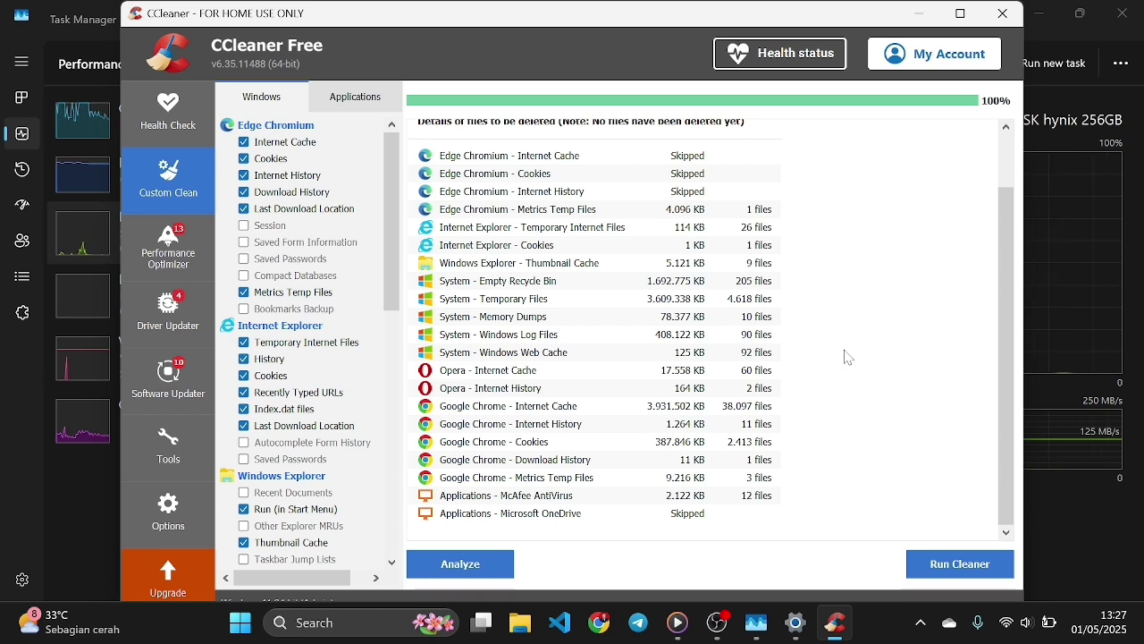
Run the cleaner on the analyzed files, confirming the deletion and declining to close Edge Chromium and other running apps.
{"action": "scroll", "coordinate": [848, 357], "scroll_direction": "up", "scroll_amount": 2}
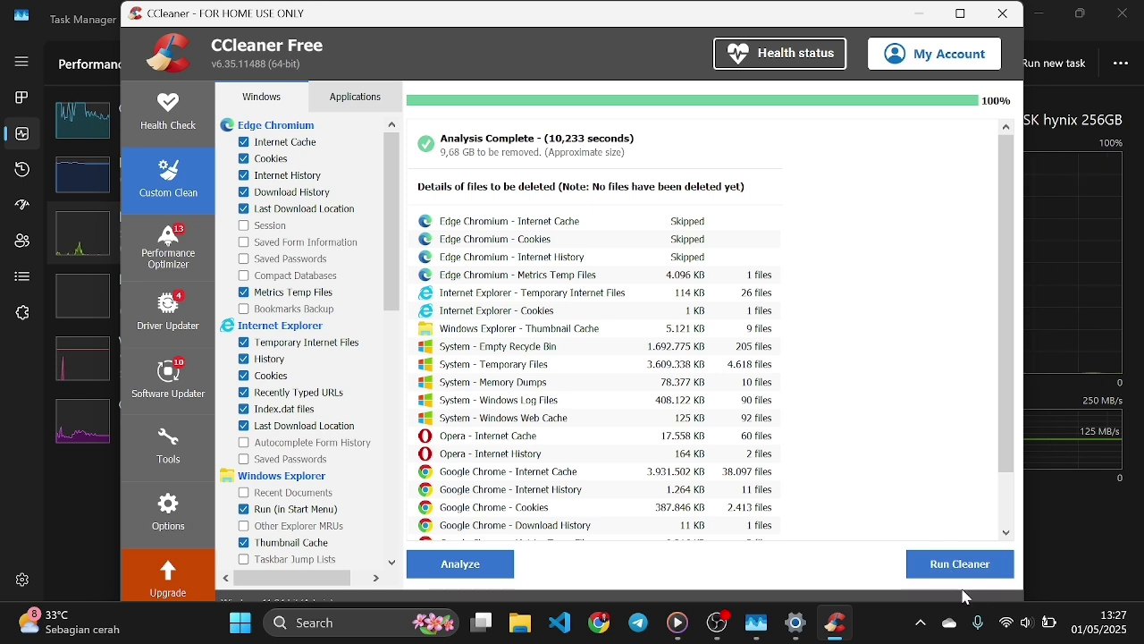
{"action": "left_click", "coordinate": [974, 560]}
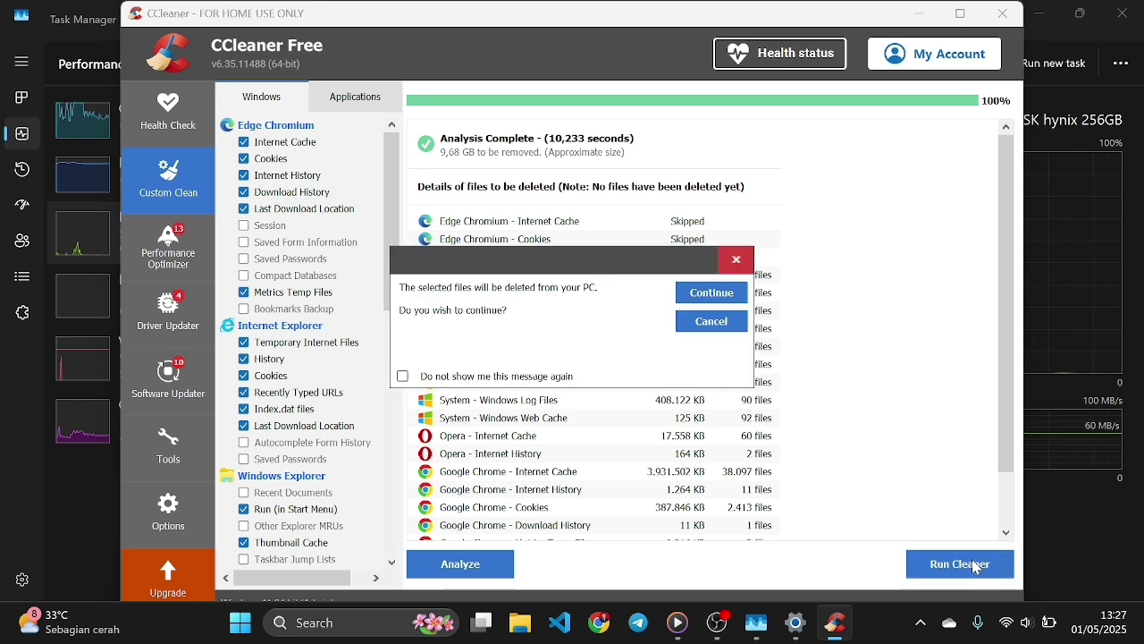
{"action": "left_click", "coordinate": [712, 293]}
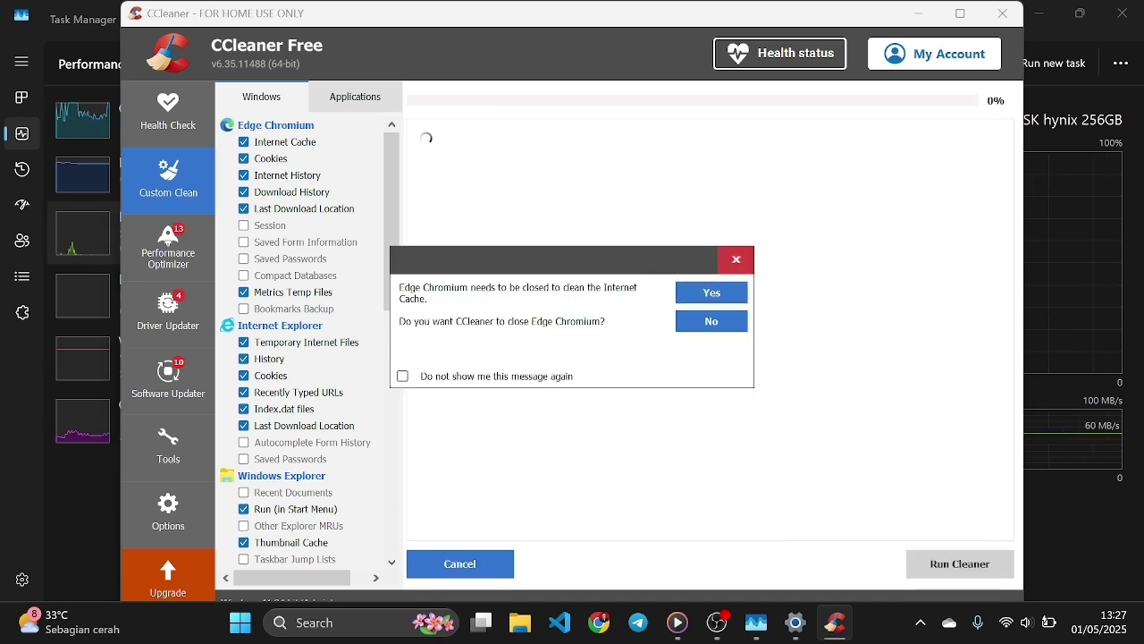
{"action": "left_click", "coordinate": [694, 326]}
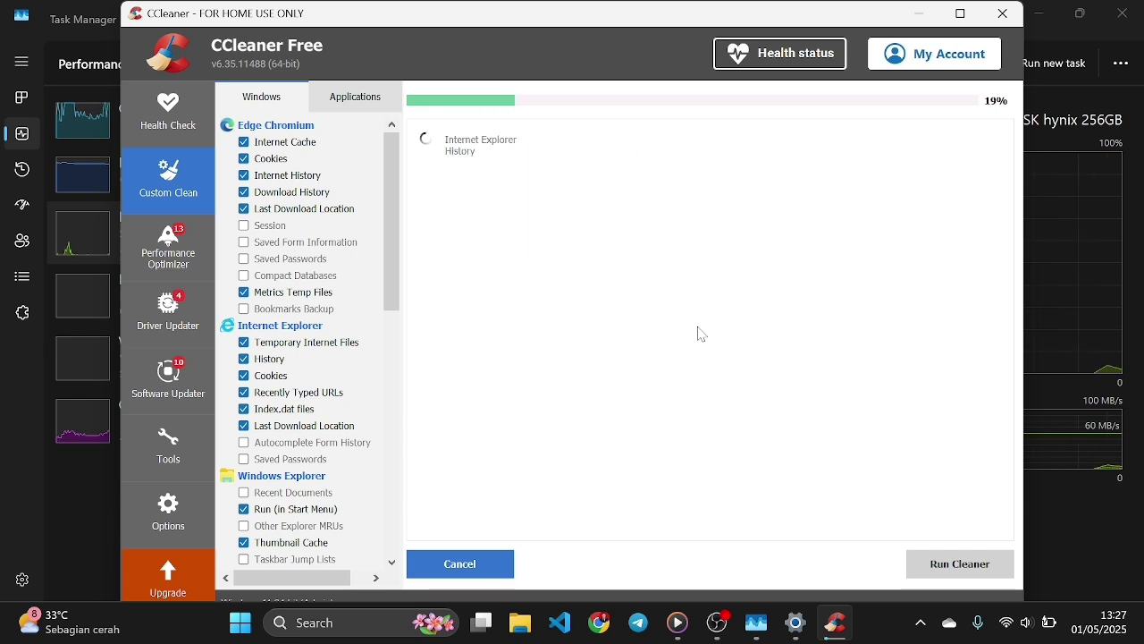
{"action": "left_click", "coordinate": [699, 325]}
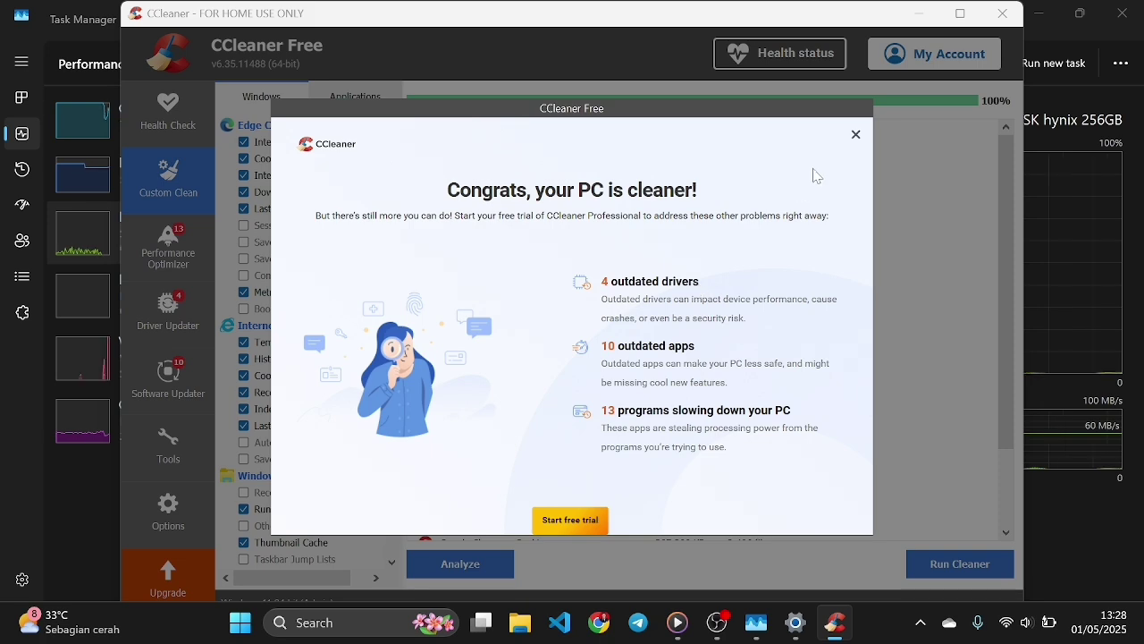
Dismiss both CCleaner Professional trial offers and review the advanced report of the completed cleaning.
{"action": "left_click", "coordinate": [856, 135]}
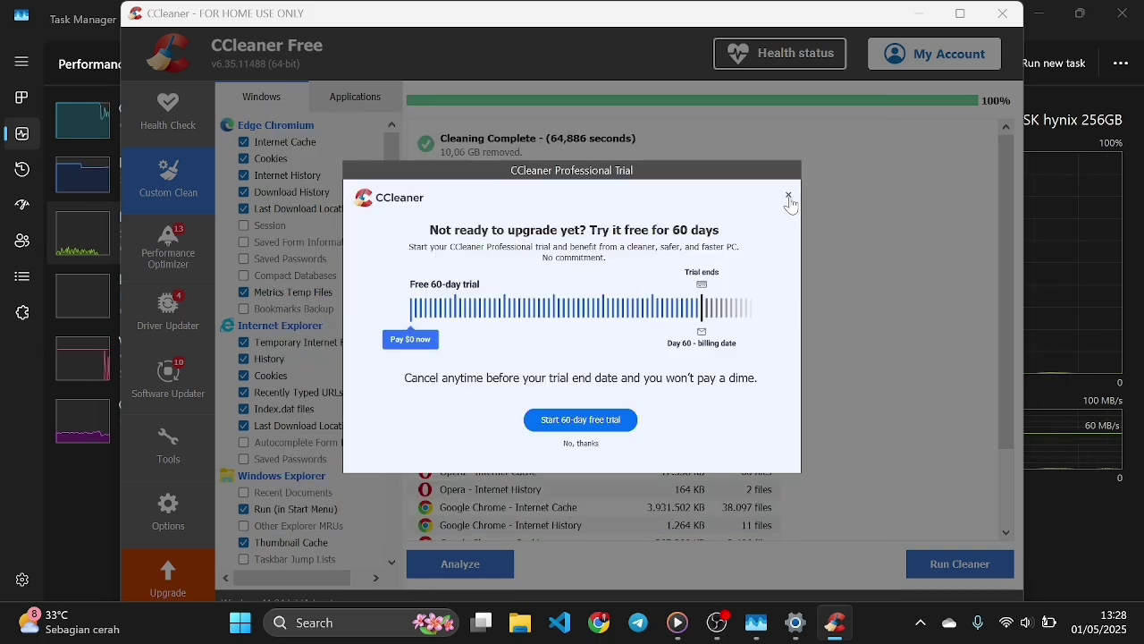
{"action": "left_click", "coordinate": [788, 196]}
{"action": "scroll", "coordinate": [689, 412], "scroll_direction": "down", "scroll_amount": 2}
{"action": "scroll", "coordinate": [689, 412], "scroll_direction": "up", "scroll_amount": 2}
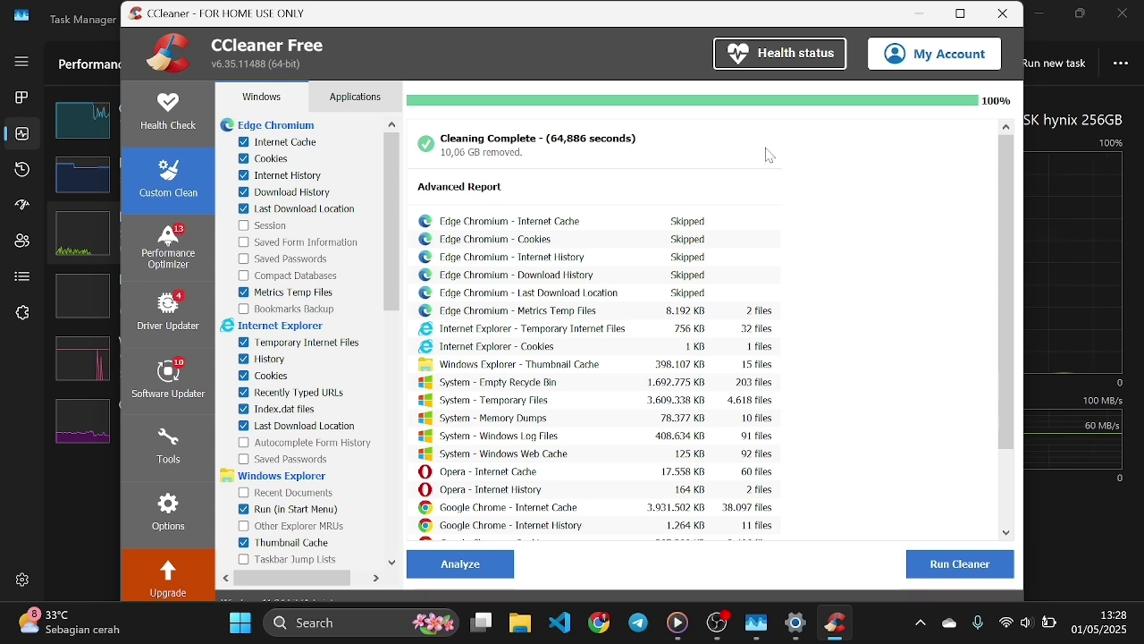
Run the cleaner a second time with the same items, declining to close Edge Chromium and Microsoft OneDrive.
{"action": "left_click", "coordinate": [926, 564]}
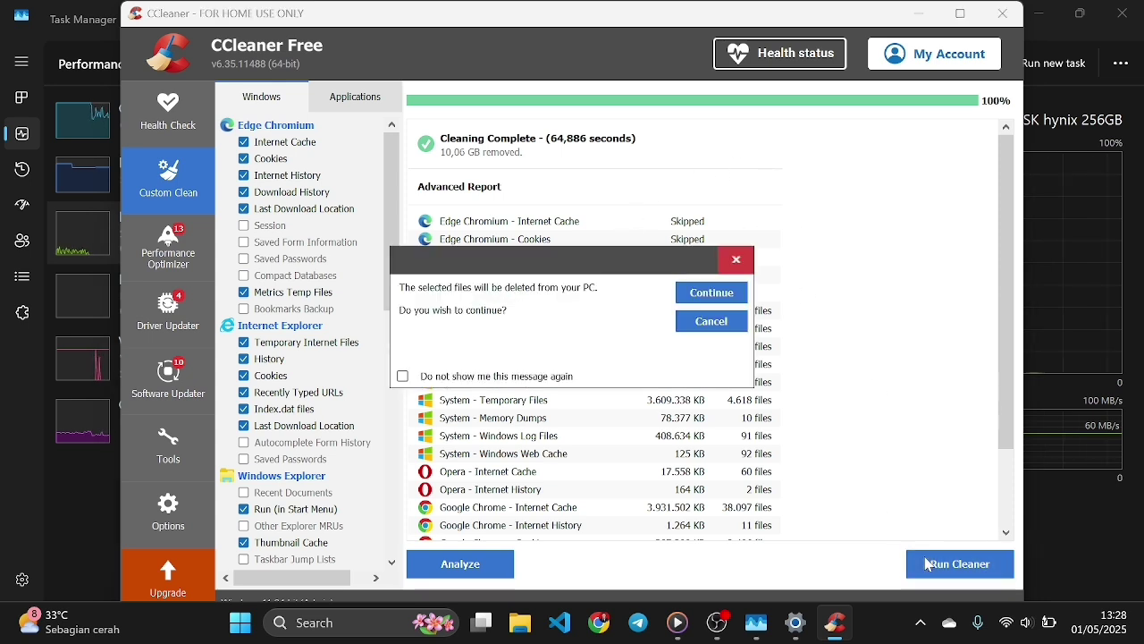
{"action": "left_click", "coordinate": [703, 294]}
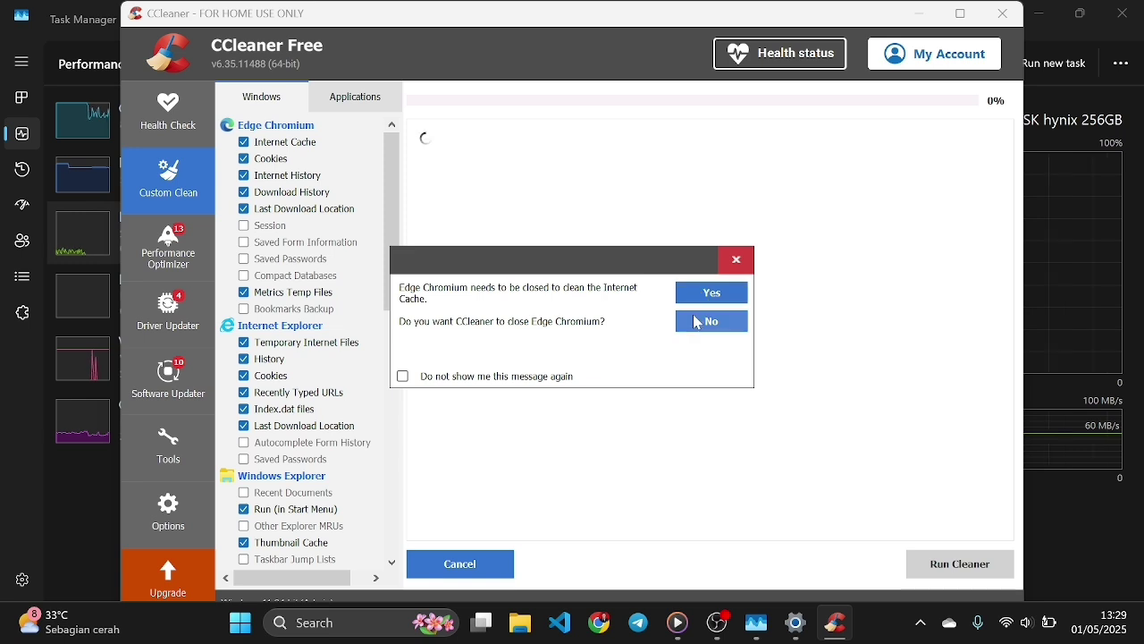
{"action": "left_click", "coordinate": [698, 322]}
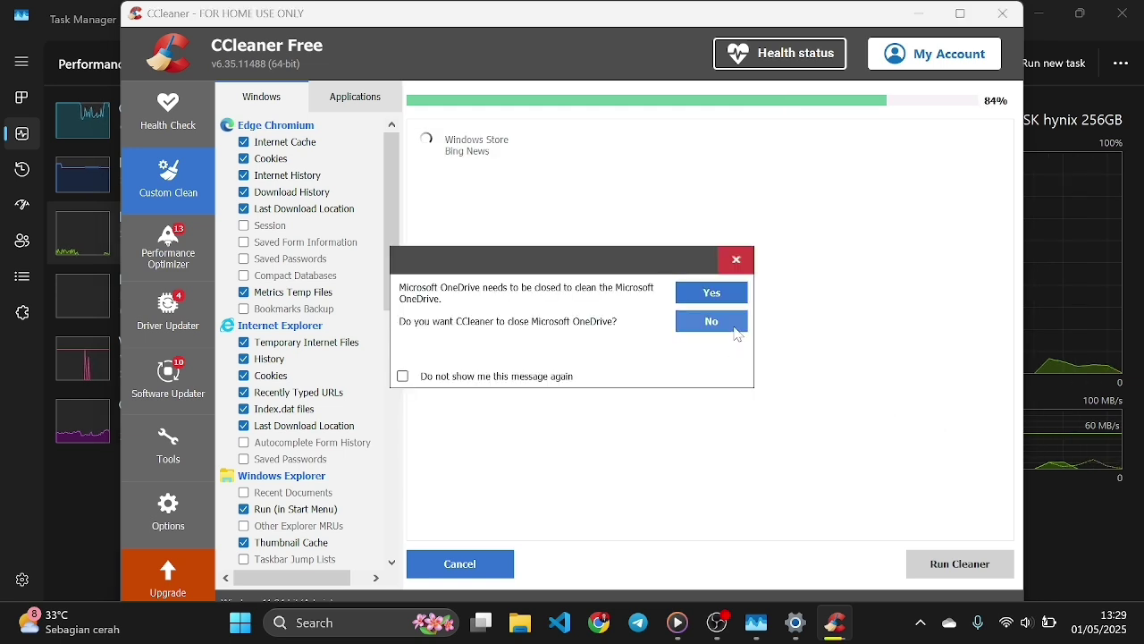
{"action": "left_click", "coordinate": [734, 323]}
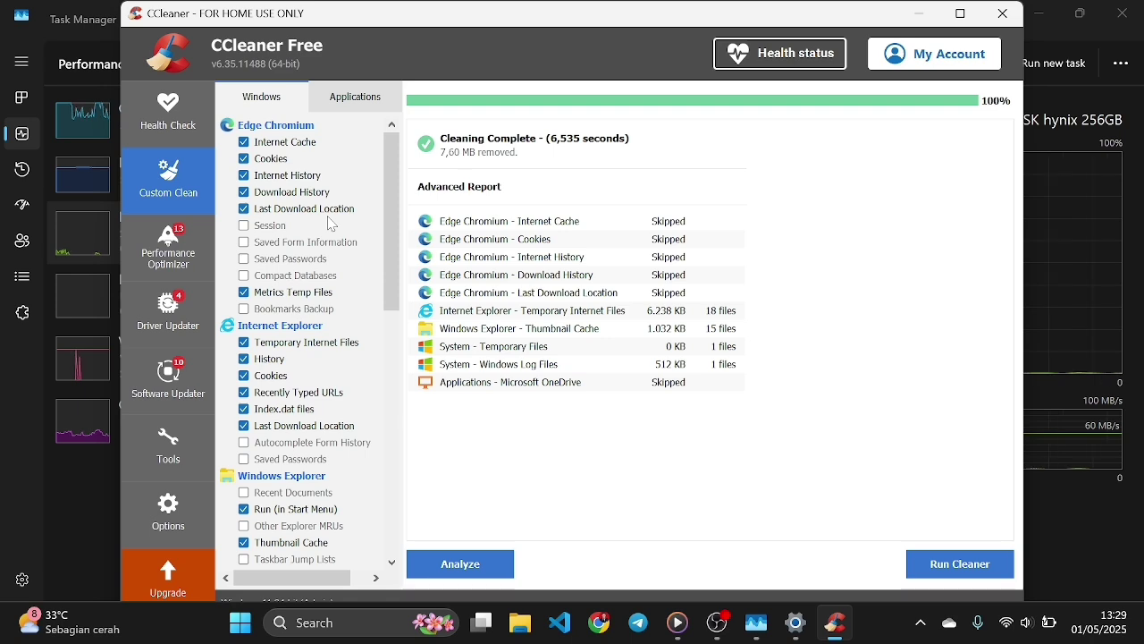
Search Windows for "malware", launch Malwarebytes, and run a threat scan.
{"action": "key", "text": "super"}
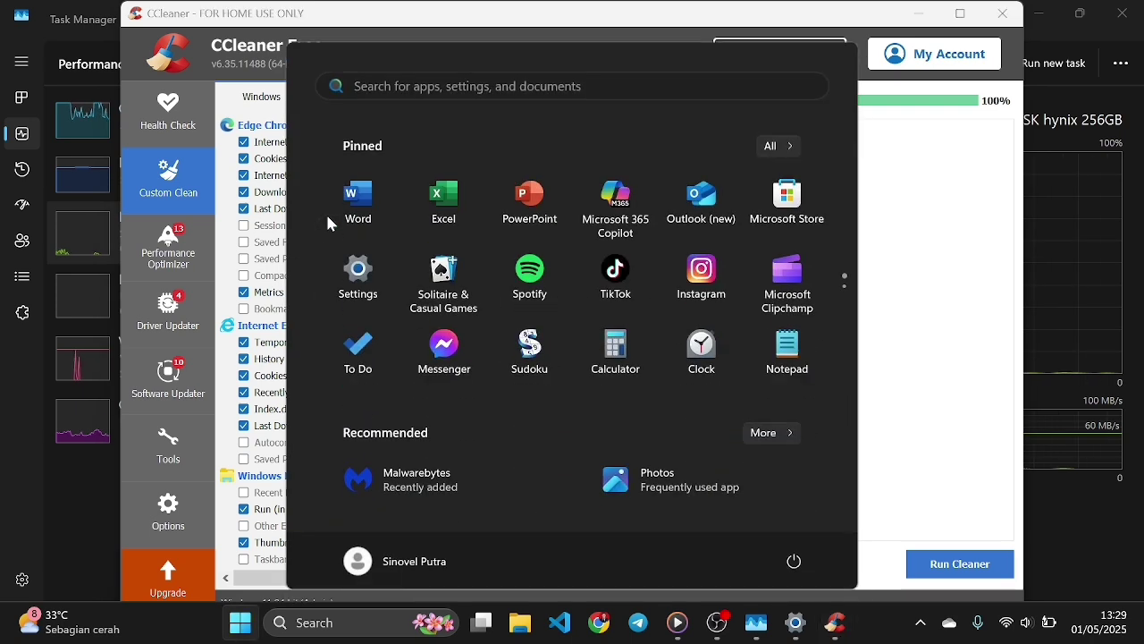
{"action": "type", "text": "mal"}
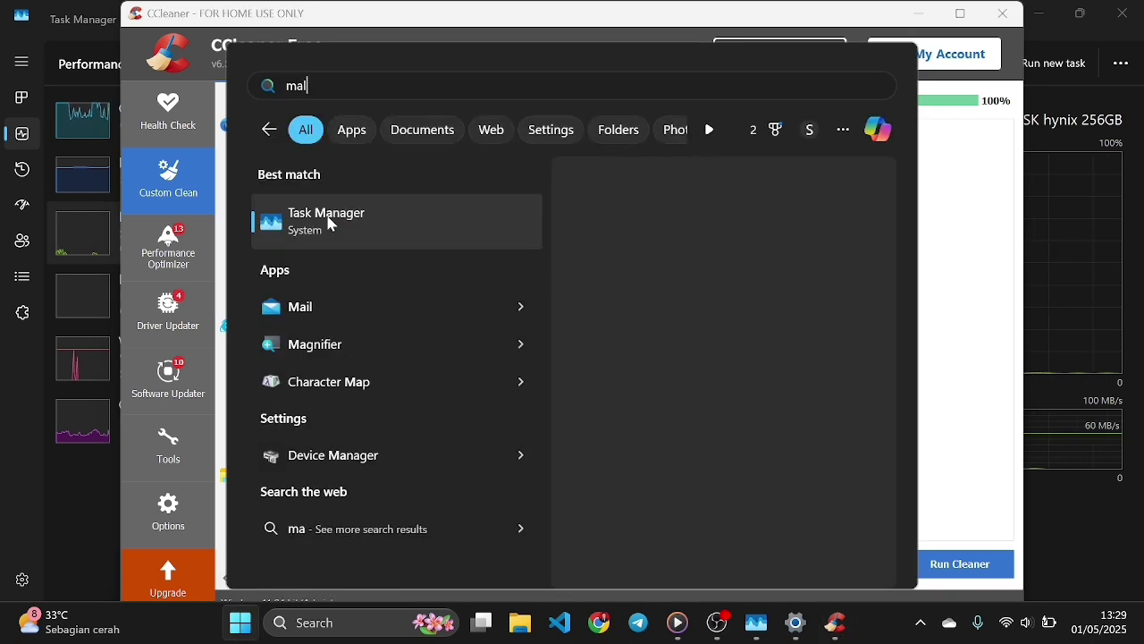
{"action": "type", "text": "ware"}
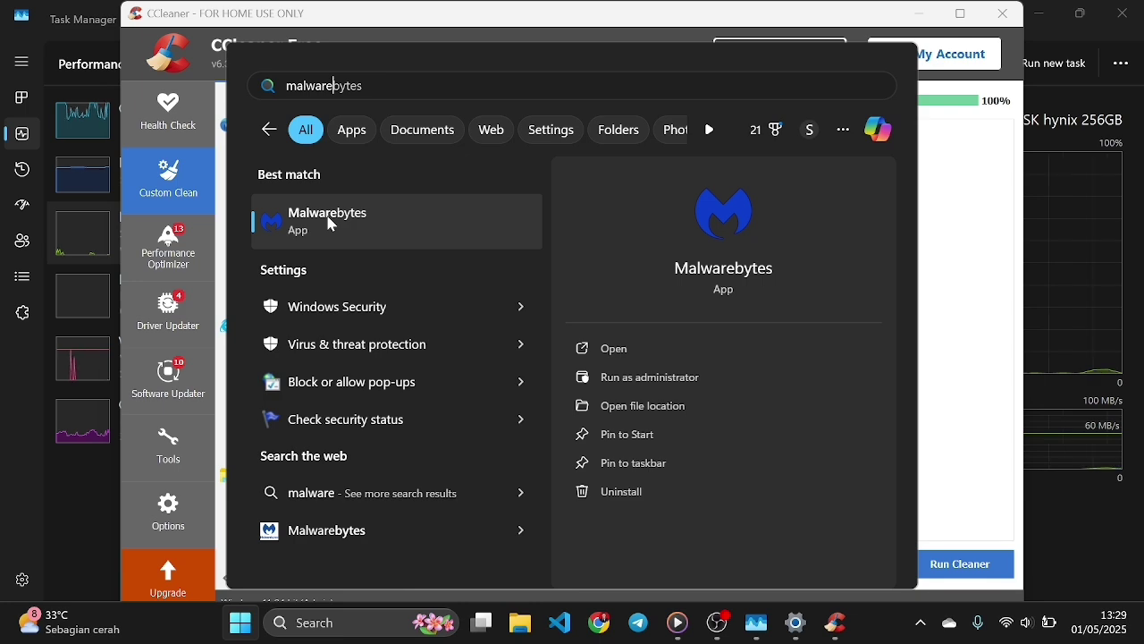
{"action": "left_click", "coordinate": [332, 225]}
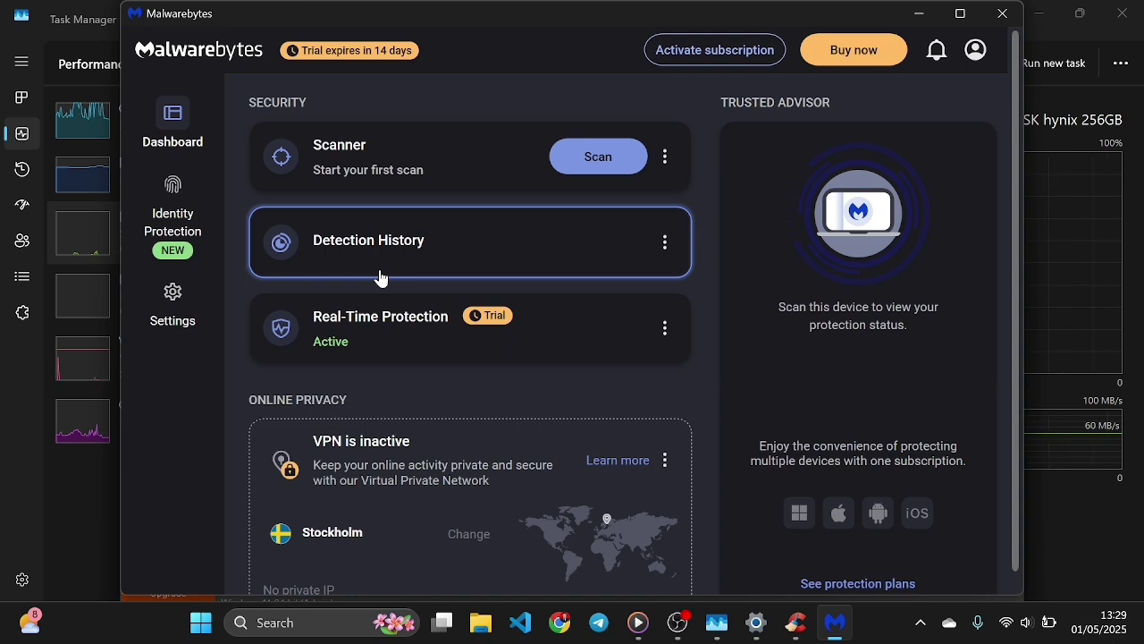
{"action": "left_click", "coordinate": [597, 154]}
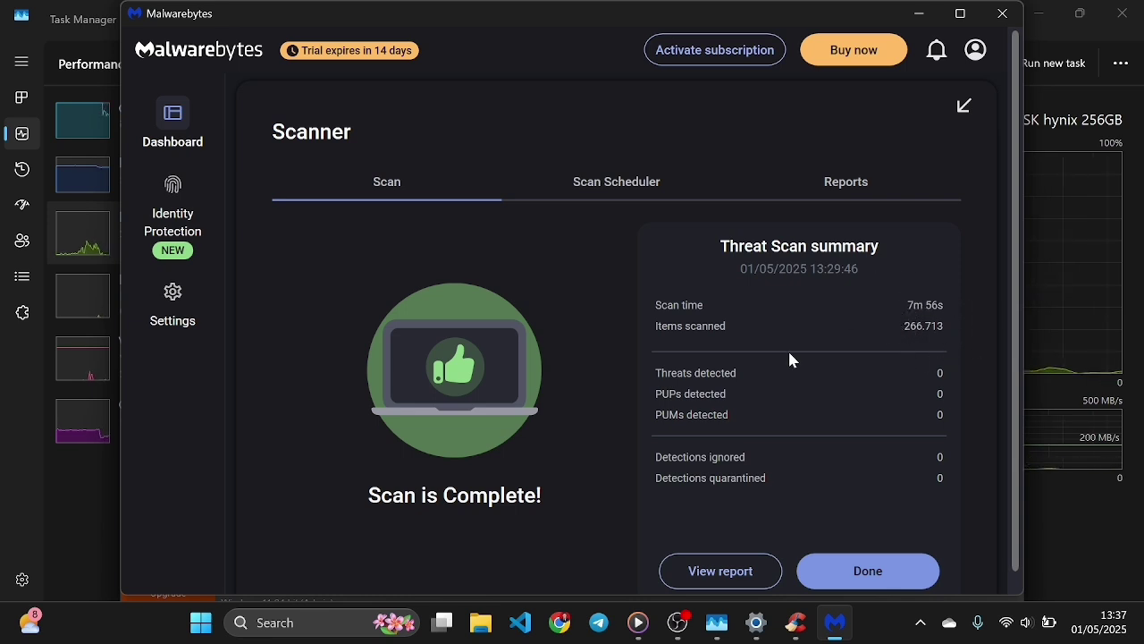
Review the threat scan summary and the scan report's summary and advanced details, and close the report.
{"action": "scroll", "coordinate": [810, 396], "scroll_direction": "down", "scroll_amount": 1}
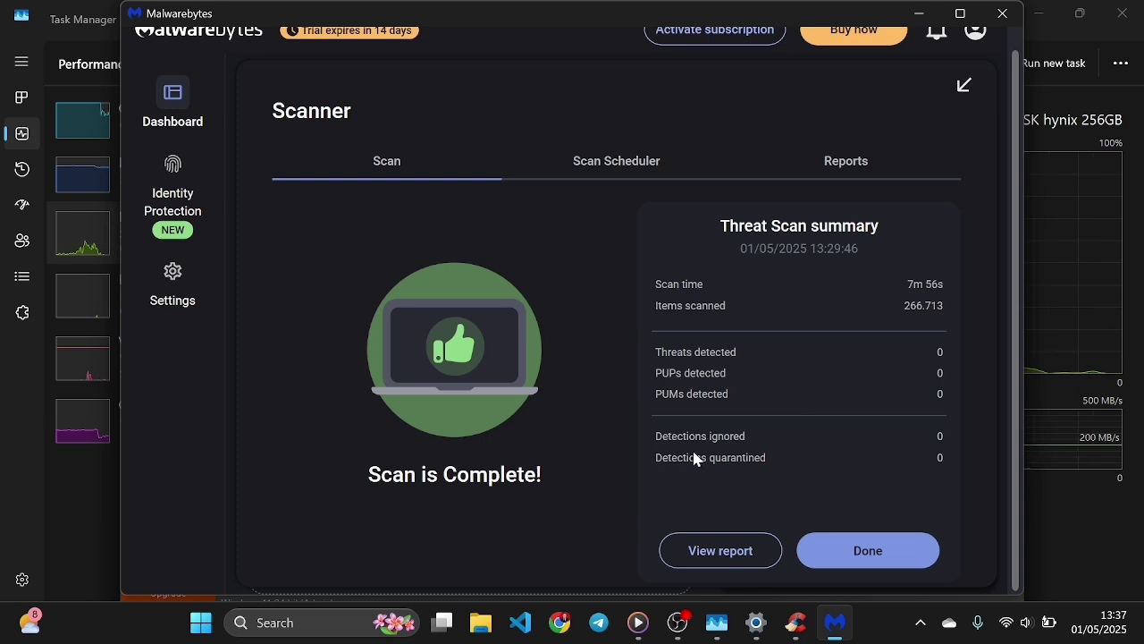
{"action": "left_click", "coordinate": [738, 552]}
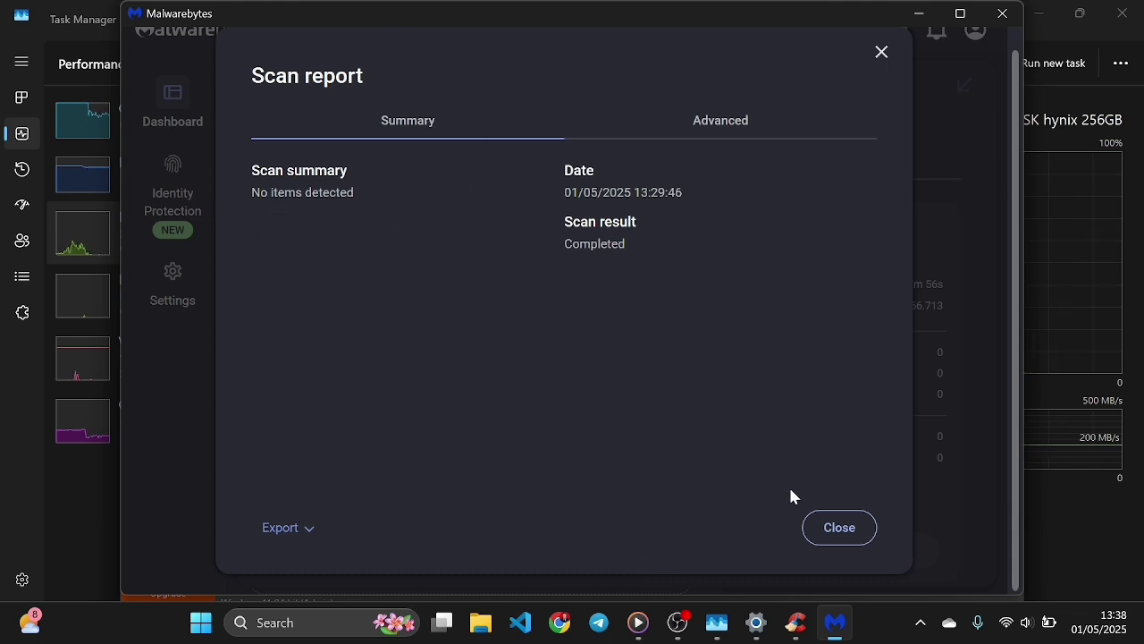
{"action": "left_click", "coordinate": [822, 531]}
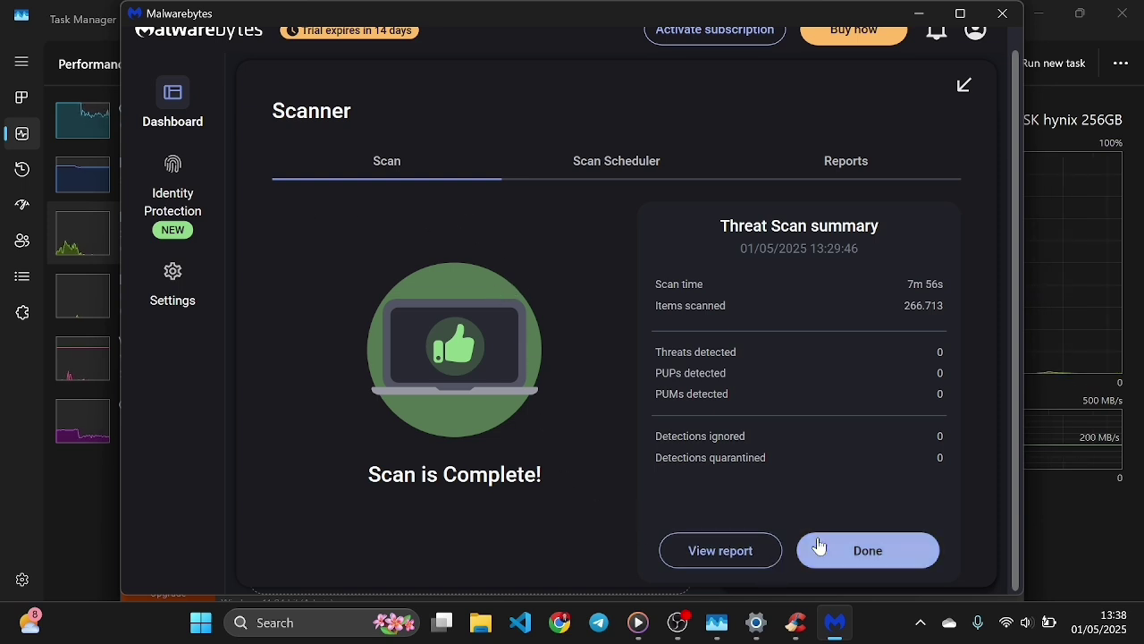
{"action": "left_click", "coordinate": [748, 552]}
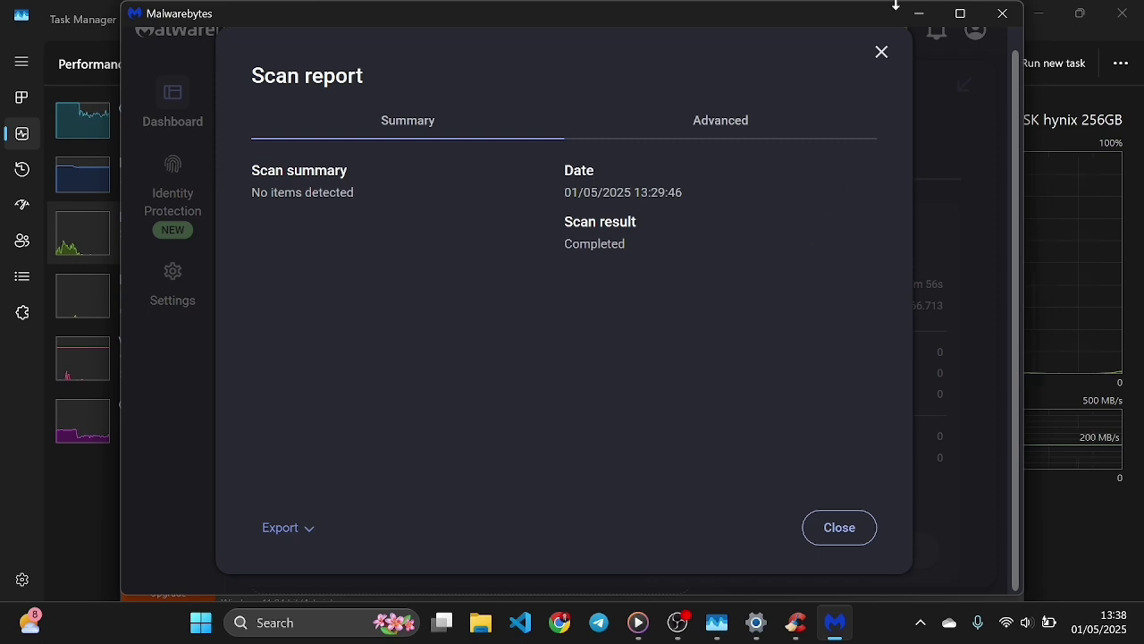
{"action": "left_click", "coordinate": [723, 130]}
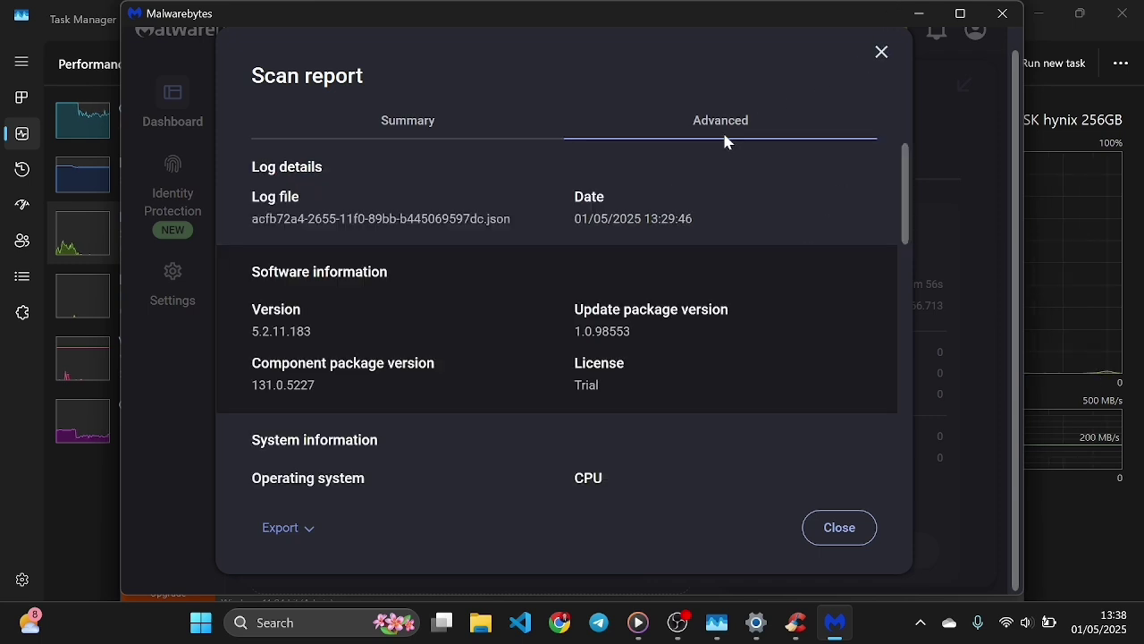
{"action": "left_click", "coordinate": [878, 51]}
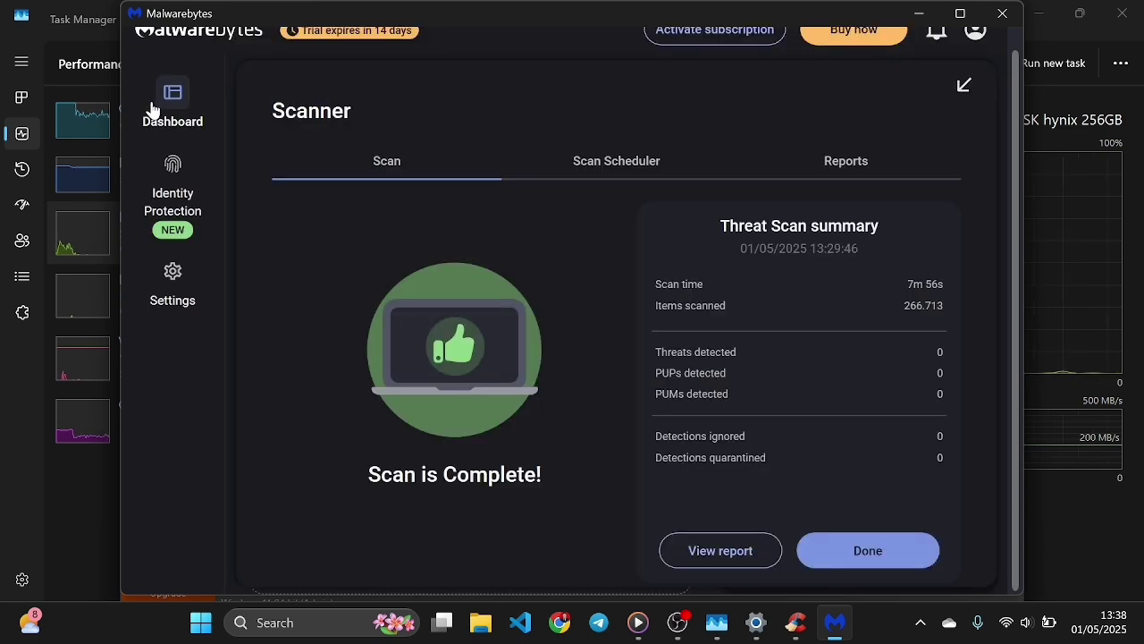
View Identity Protection and the Detection History's overview and quarantined items, and close Malwarebytes.
{"action": "left_click", "coordinate": [171, 176]}
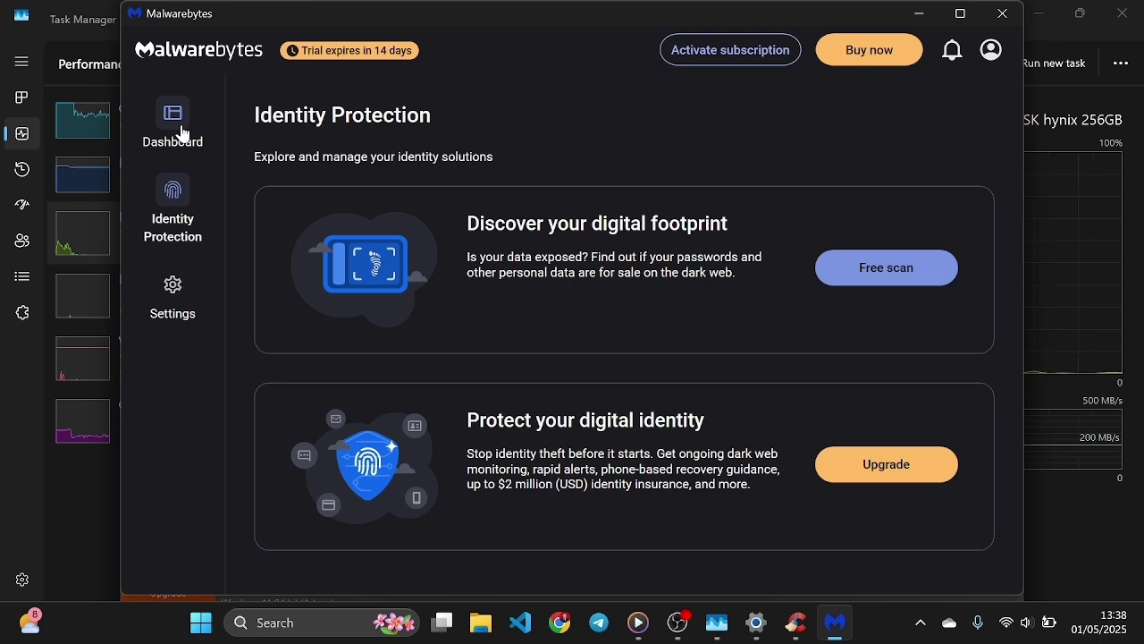
{"action": "left_click", "coordinate": [179, 135]}
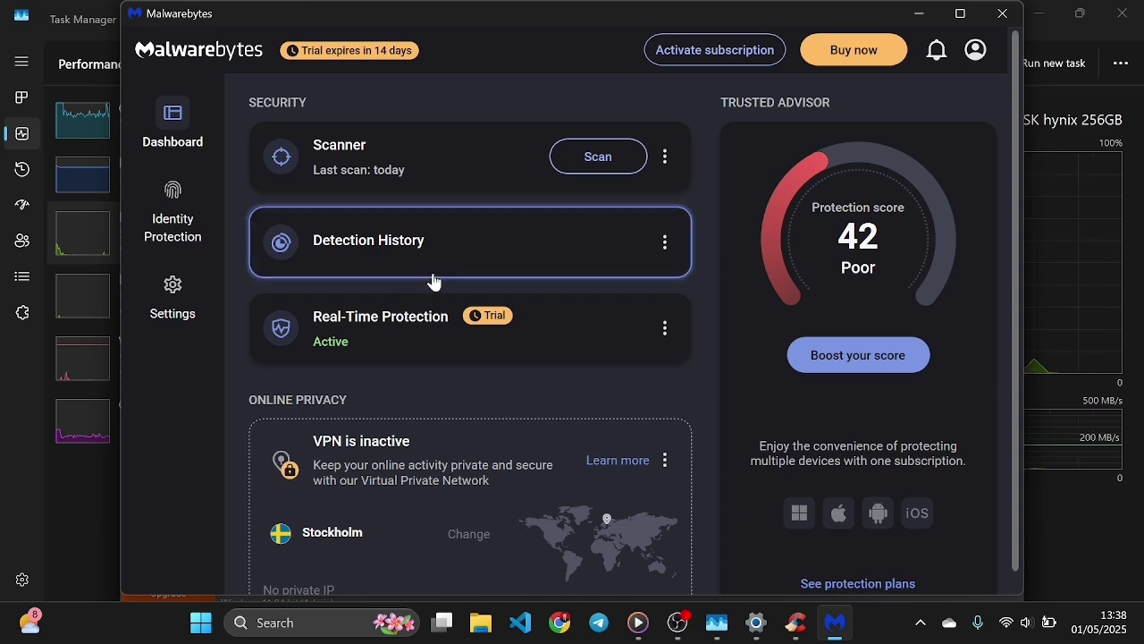
{"action": "left_click", "coordinate": [374, 268]}
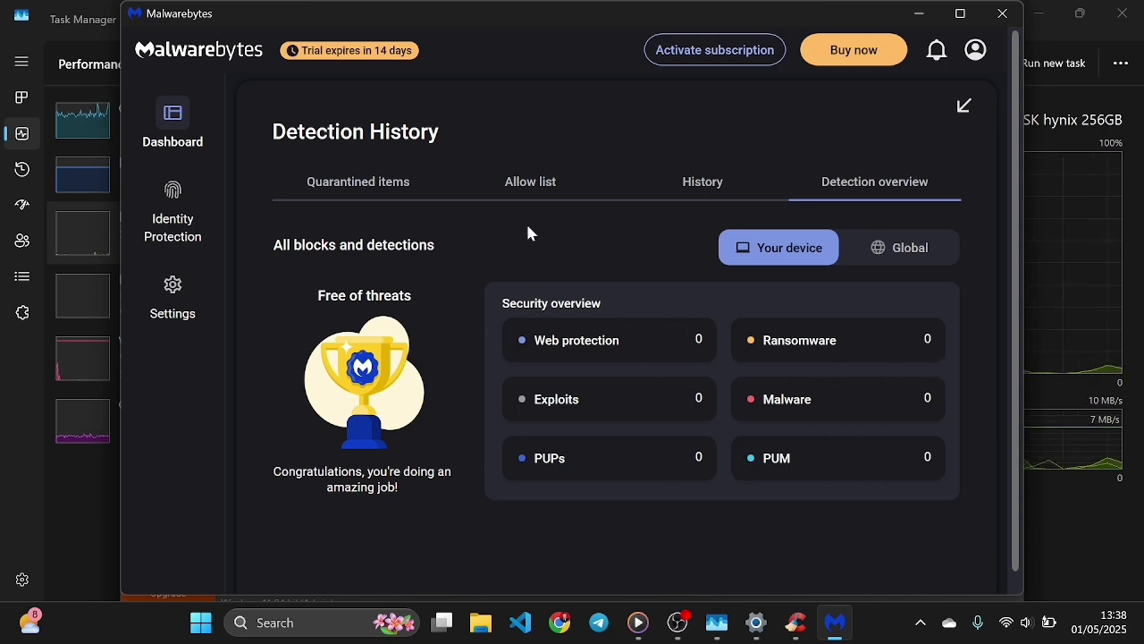
{"action": "left_click", "coordinate": [389, 181]}
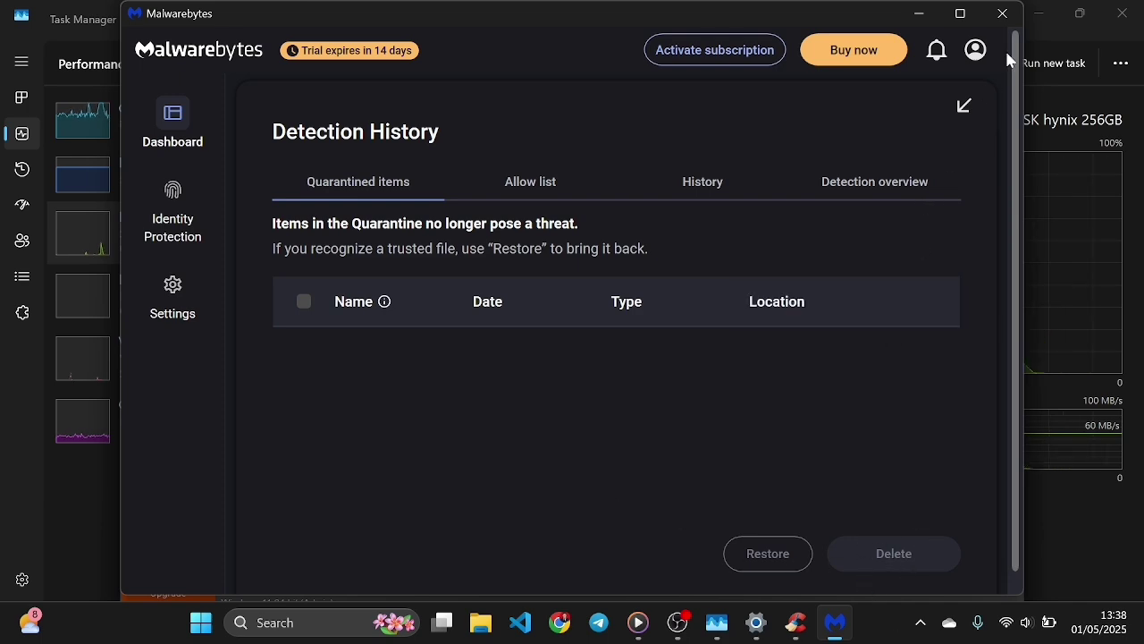
{"action": "left_click", "coordinate": [1001, 16]}
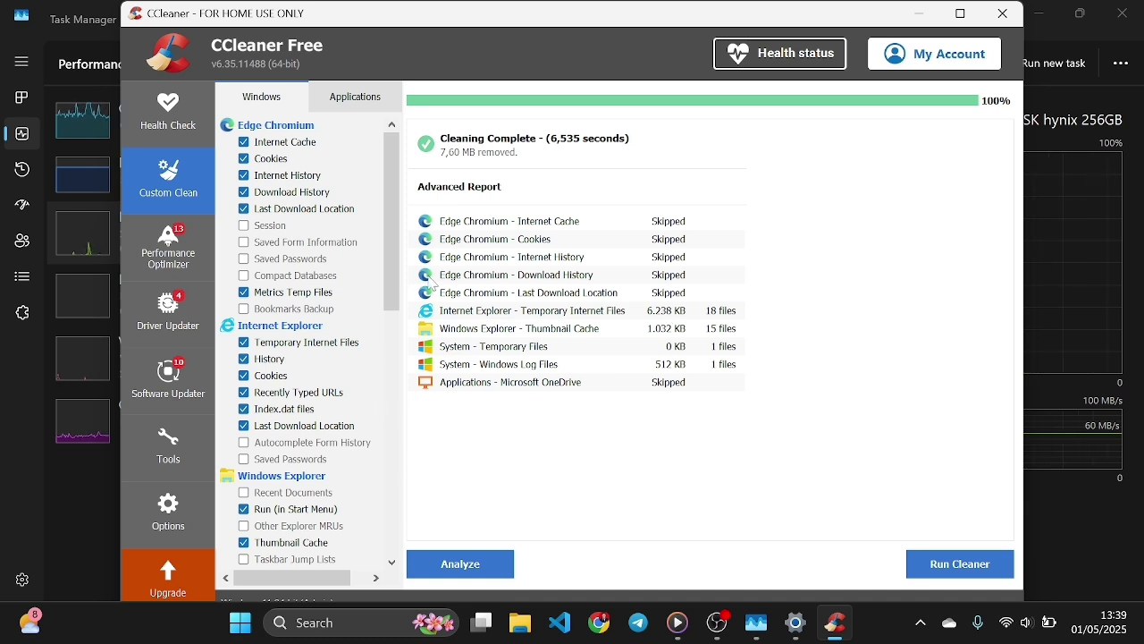
Open CCleaner's Uninstall tool and examine the full list of installed programs for ones worth removing.
{"action": "left_click", "coordinate": [182, 439]}
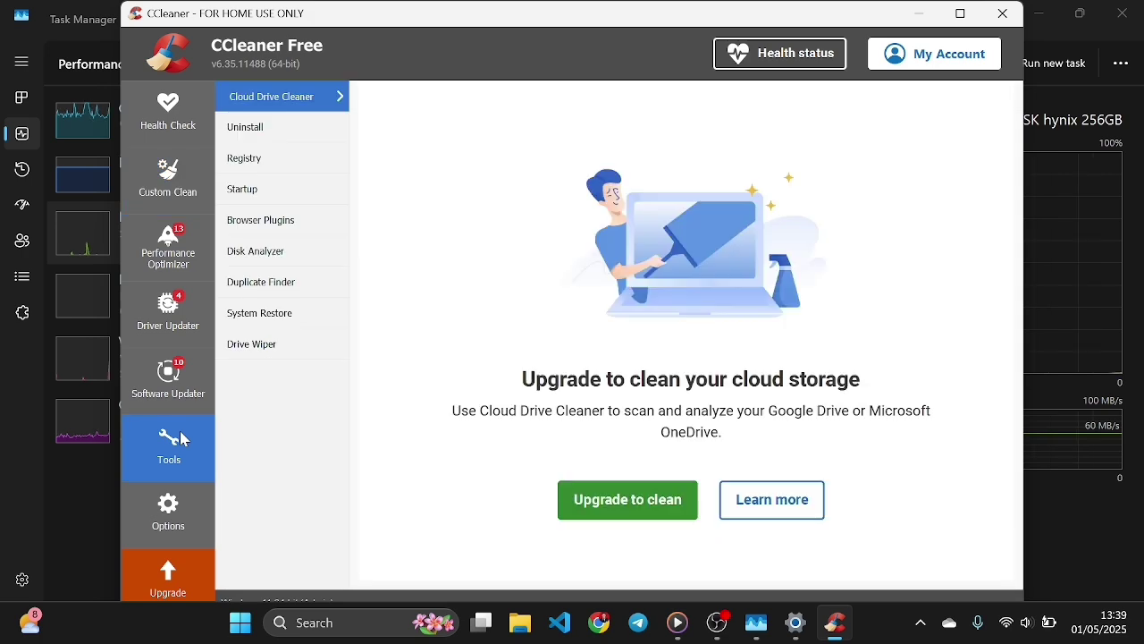
{"action": "left_click", "coordinate": [315, 134]}
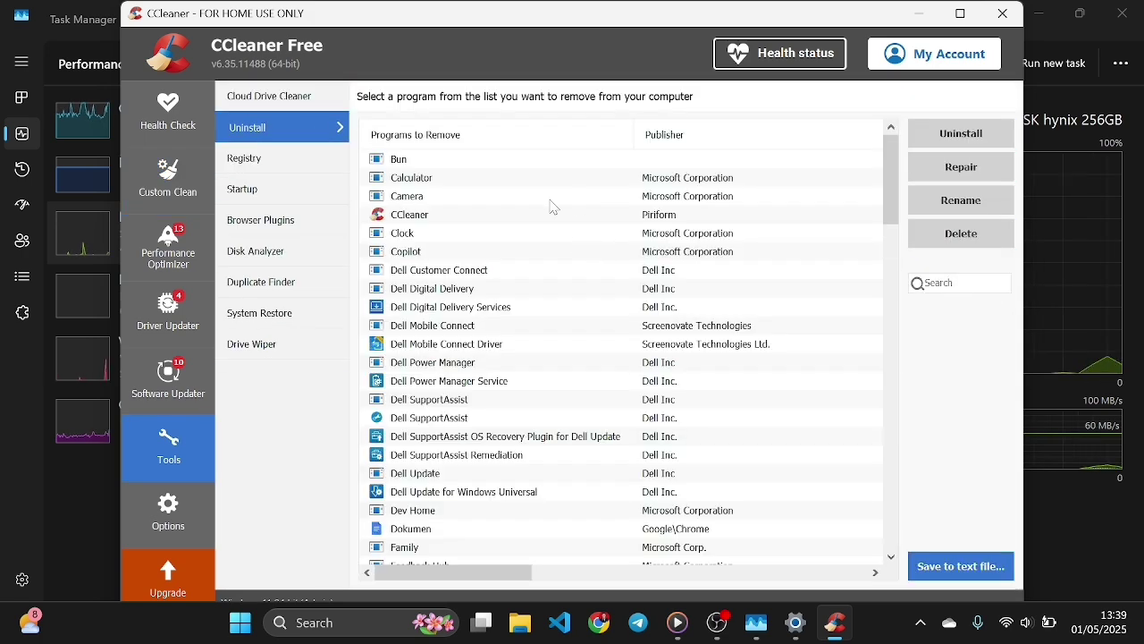
{"action": "scroll", "coordinate": [513, 258], "scroll_direction": "down", "scroll_amount": 3}
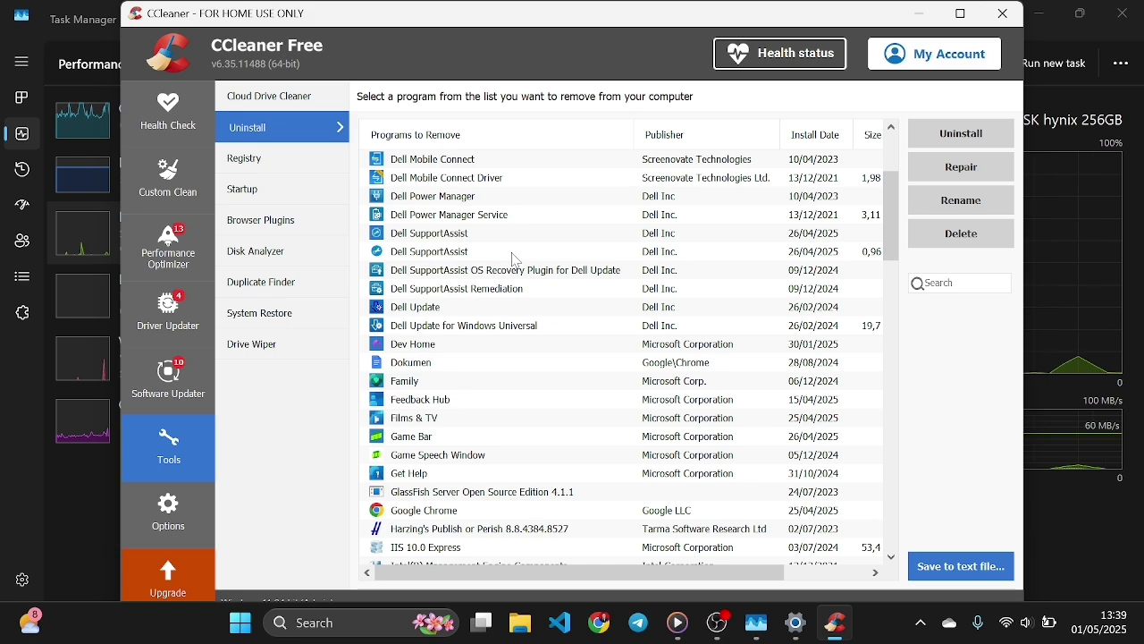
{"action": "scroll", "coordinate": [515, 260], "scroll_direction": "down", "scroll_amount": 10}
{"action": "scroll", "coordinate": [515, 259], "scroll_direction": "down", "scroll_amount": 1}
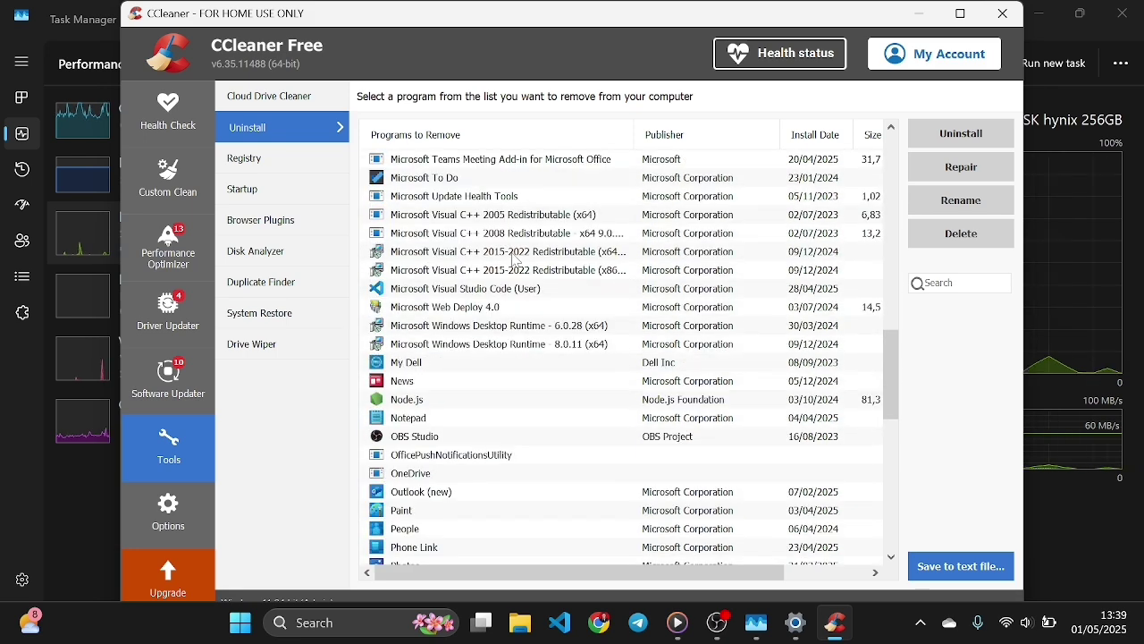
{"action": "scroll", "coordinate": [515, 259], "scroll_direction": "down", "scroll_amount": 1}
{"action": "scroll", "coordinate": [515, 260], "scroll_direction": "up", "scroll_amount": 2}
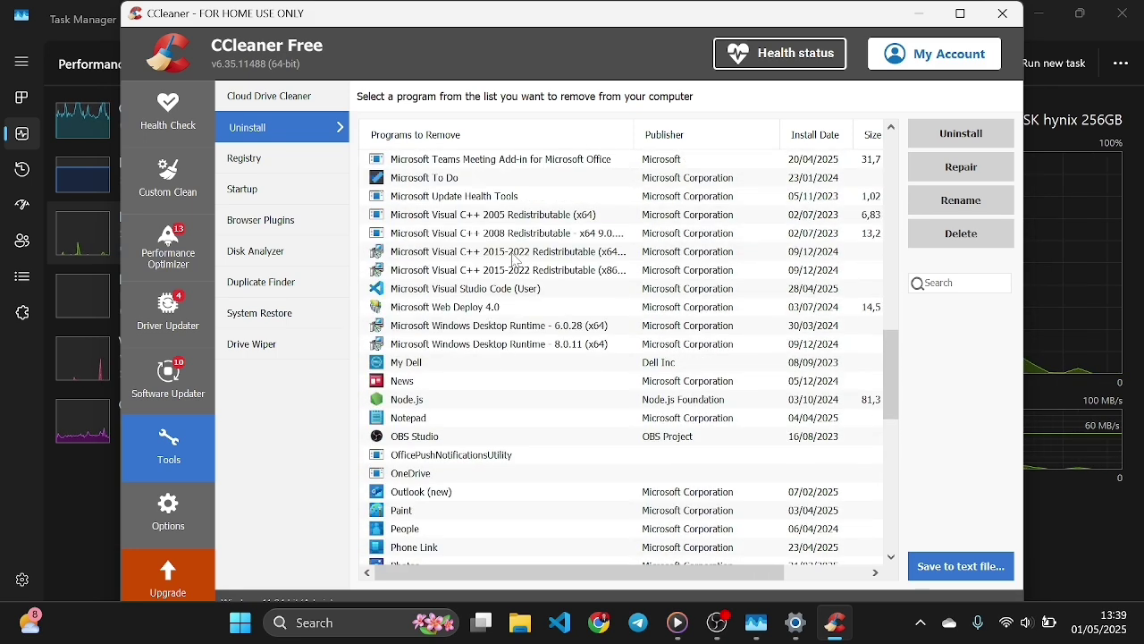
{"action": "scroll", "coordinate": [523, 313], "scroll_direction": "down", "scroll_amount": 4}
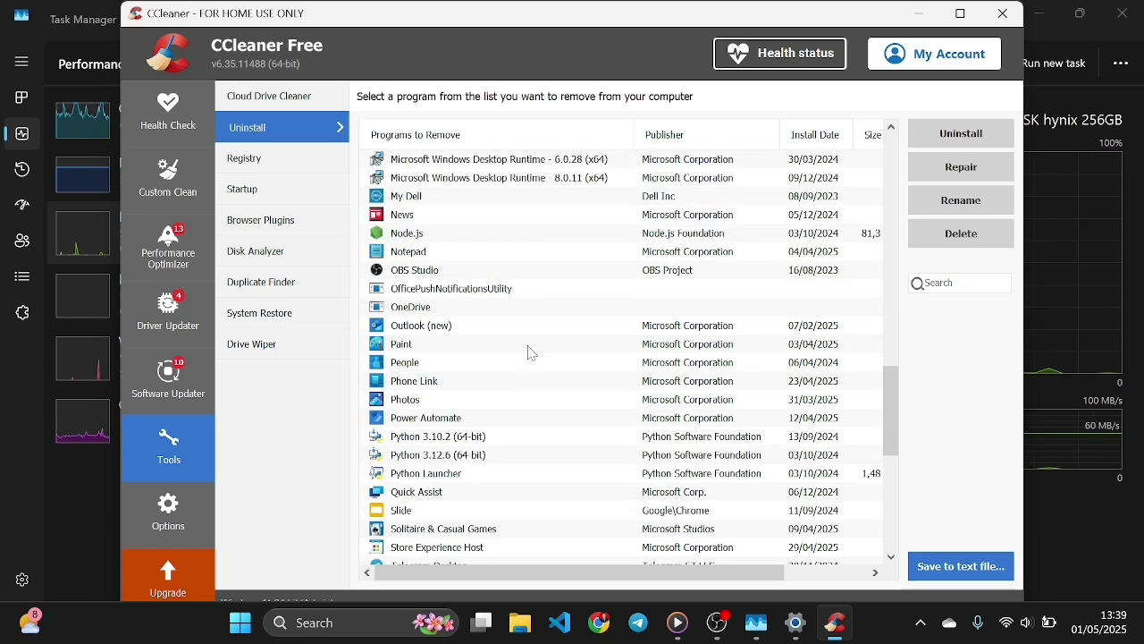
{"action": "scroll", "coordinate": [528, 352], "scroll_direction": "right", "scroll_amount": 1}
{"action": "scroll", "coordinate": [528, 352], "scroll_direction": "left", "scroll_amount": 1}
{"action": "scroll", "coordinate": [529, 352], "scroll_direction": "down", "scroll_amount": 7}
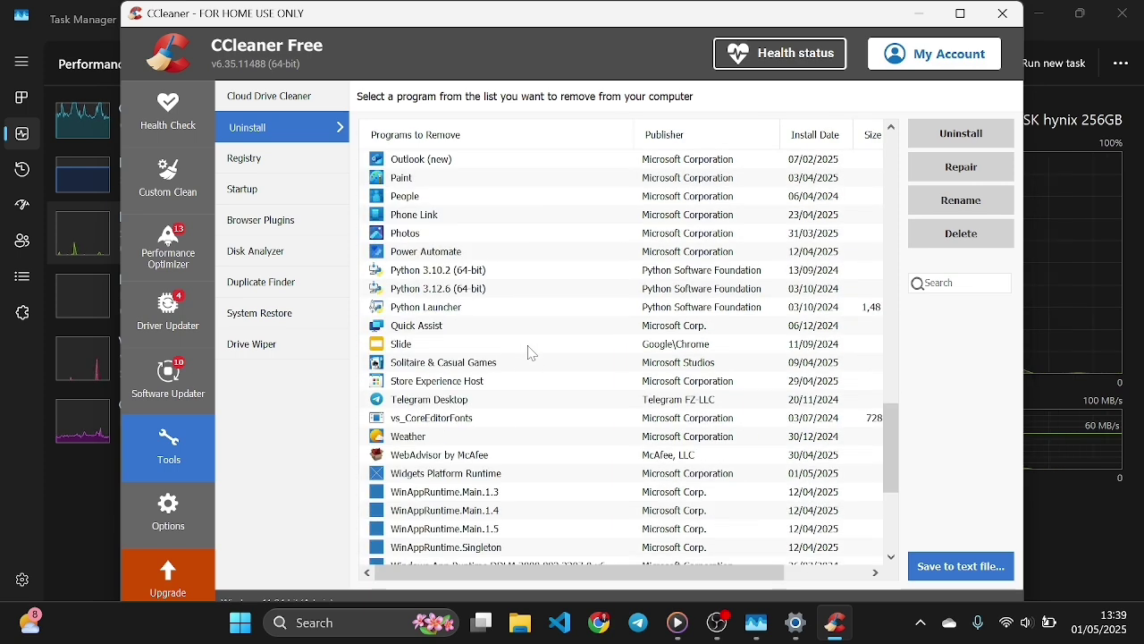
{"action": "scroll", "coordinate": [530, 353], "scroll_direction": "down", "scroll_amount": 1}
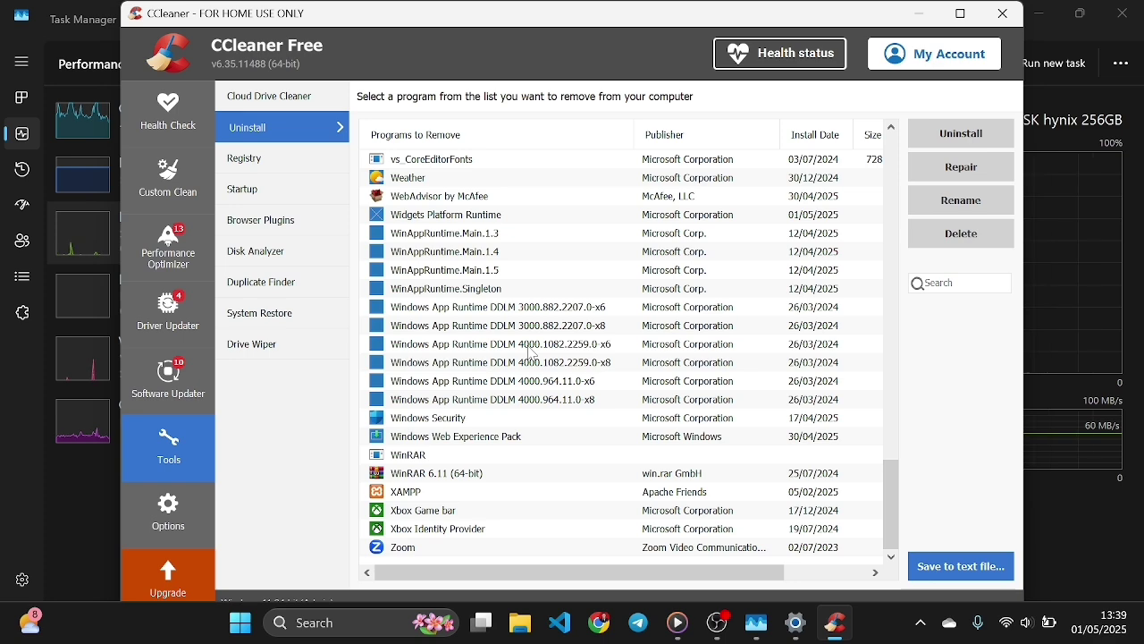
Review the installed programs back up the list and check which removal actions are available for Microsoft Edge.
{"action": "scroll", "coordinate": [532, 353], "scroll_direction": "up", "scroll_amount": 1}
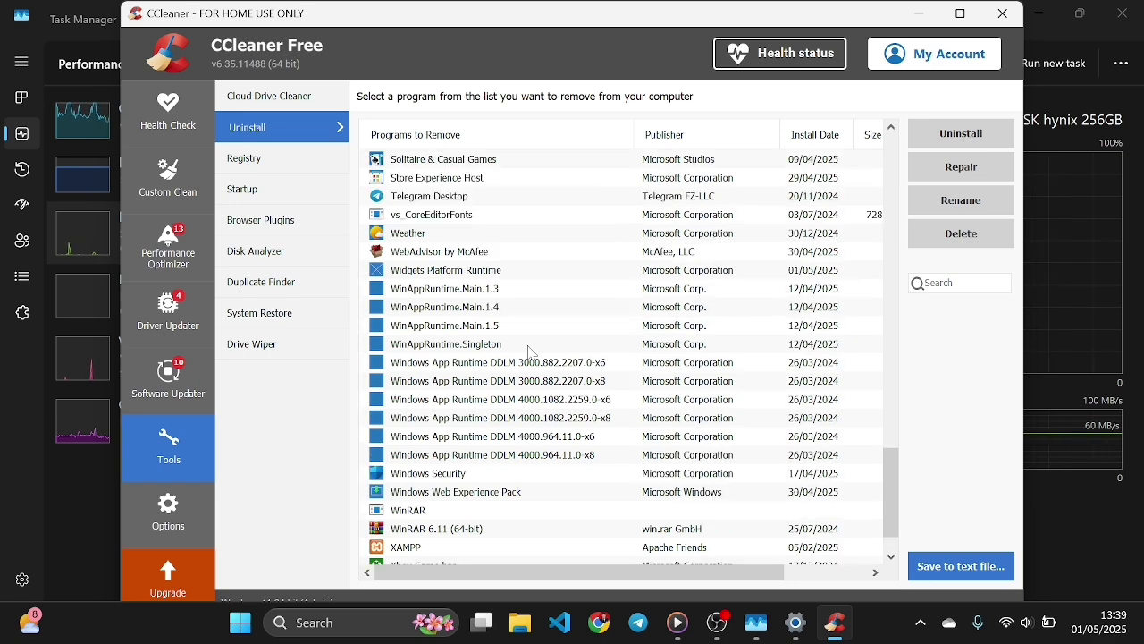
{"action": "scroll", "coordinate": [532, 353], "scroll_direction": "up", "scroll_amount": 3}
{"action": "scroll", "coordinate": [532, 353], "scroll_direction": "up", "scroll_amount": 6}
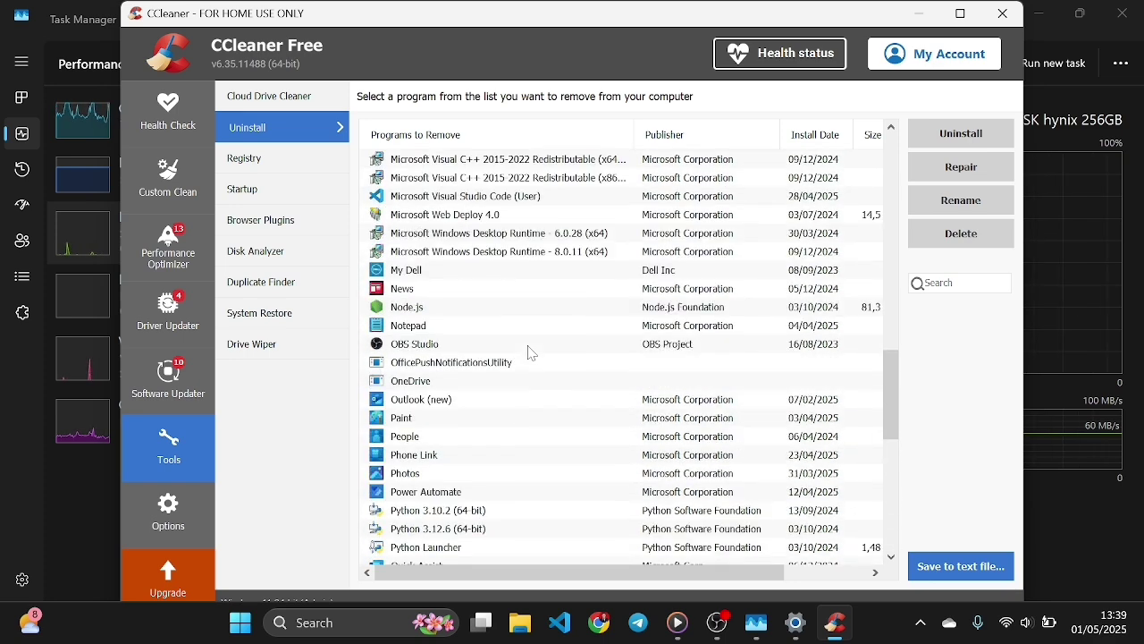
{"action": "scroll", "coordinate": [528, 351], "scroll_direction": "up", "scroll_amount": 3}
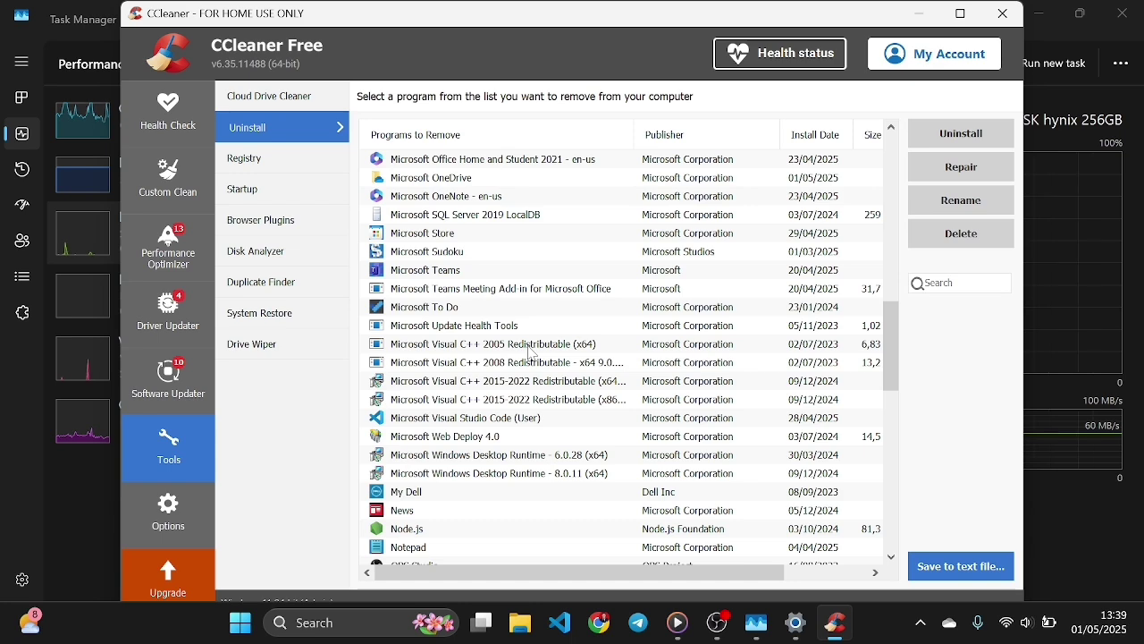
{"action": "scroll", "coordinate": [532, 353], "scroll_direction": "up", "scroll_amount": 2}
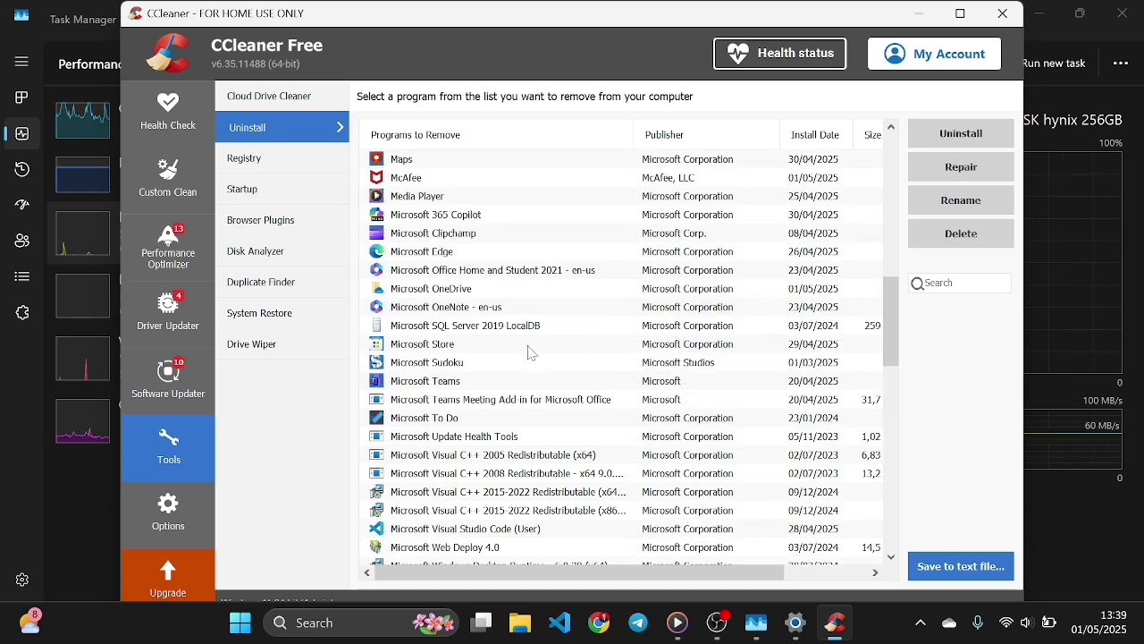
{"action": "left_click", "coordinate": [504, 253]}
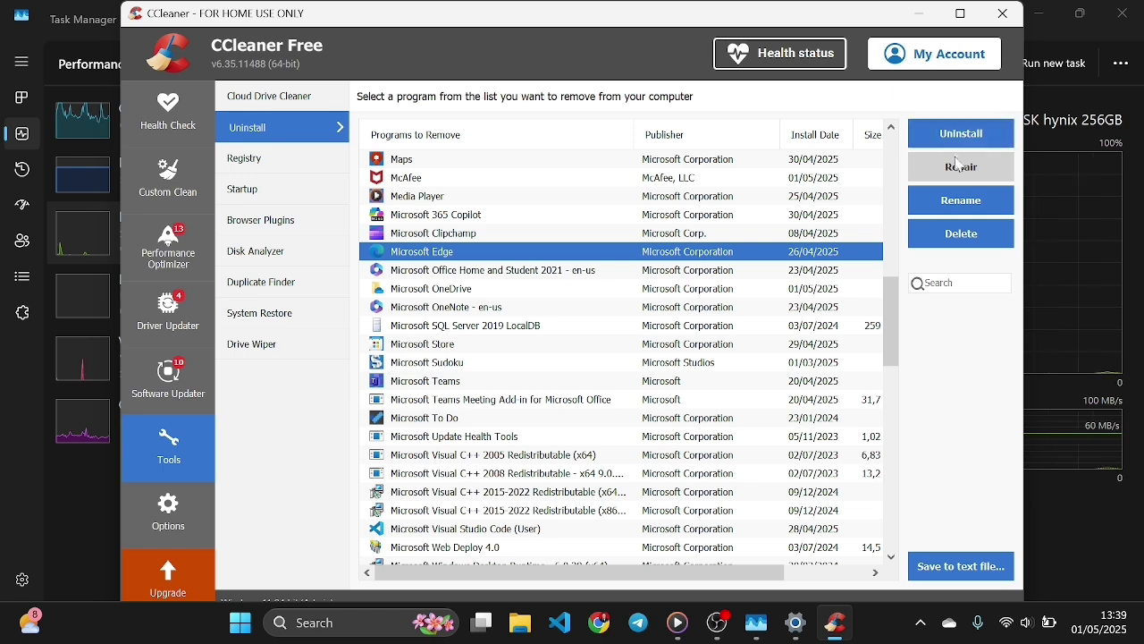
{"action": "scroll", "coordinate": [564, 201], "scroll_direction": "up", "scroll_amount": 4}
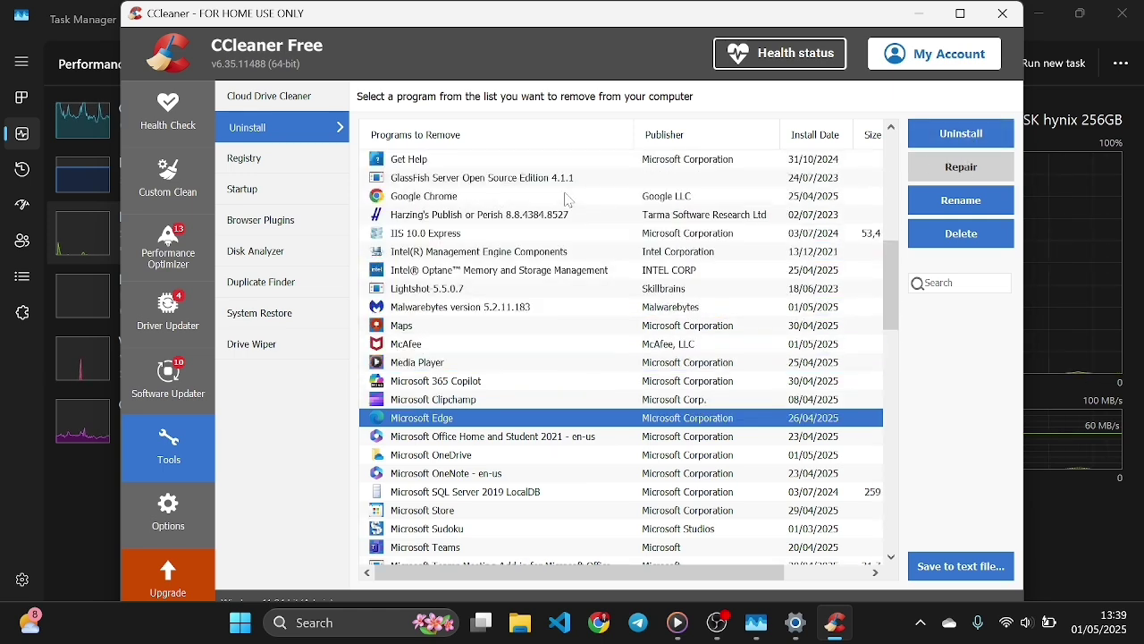
{"action": "scroll", "coordinate": [500, 371], "scroll_direction": "down", "scroll_amount": 1}
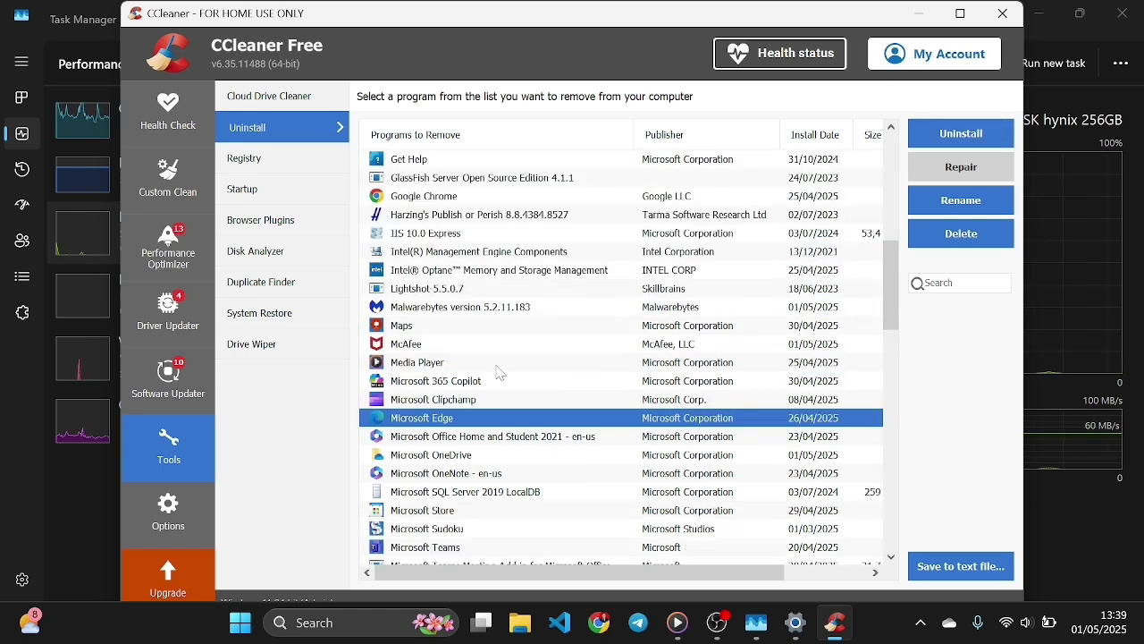
Check the removal options for Intel Optane Memory and Storage Management, and examine the Dell, Microsoft and remaining programs in the list.
{"action": "left_click", "coordinate": [539, 270]}
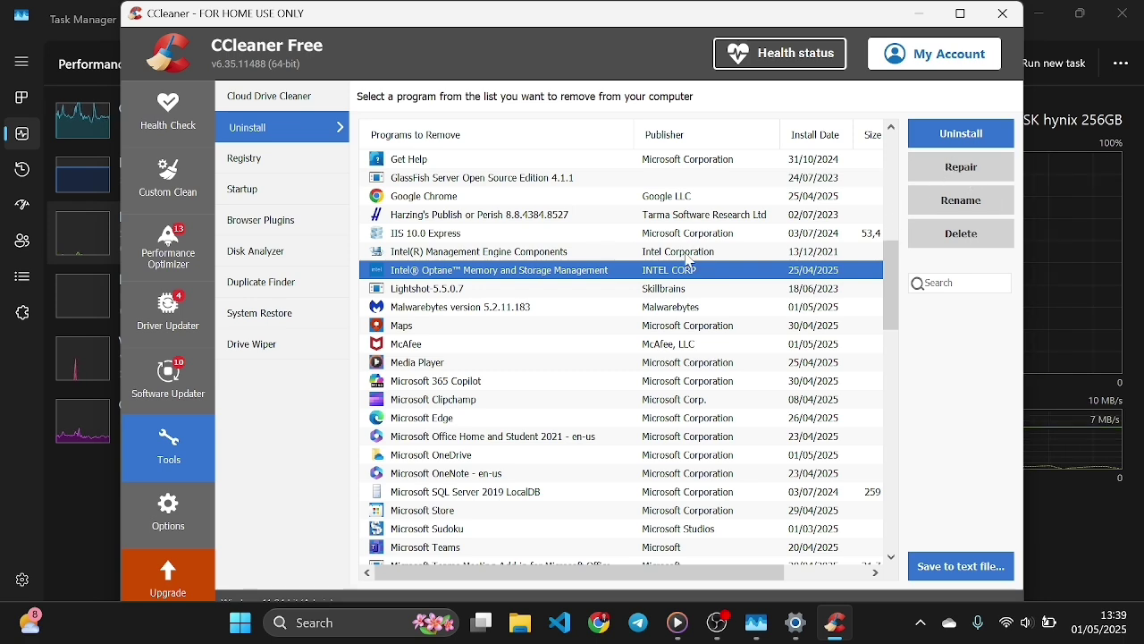
{"action": "scroll", "coordinate": [688, 260], "scroll_direction": "up", "scroll_amount": 2}
{"action": "scroll", "coordinate": [688, 259], "scroll_direction": "up", "scroll_amount": 4}
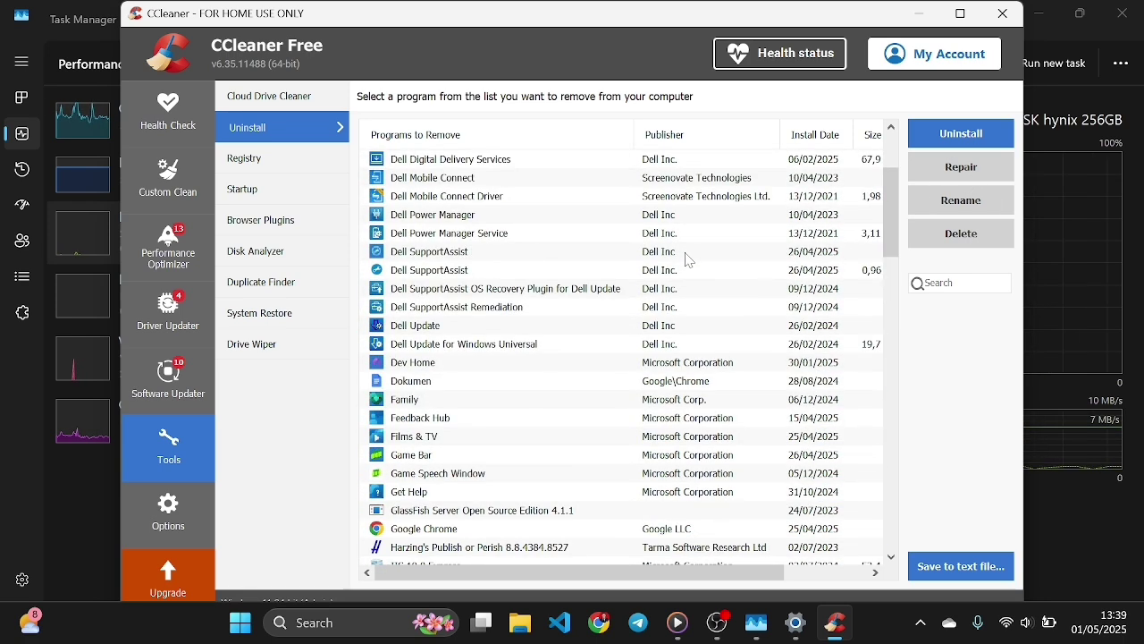
{"action": "scroll", "coordinate": [689, 259], "scroll_direction": "down", "scroll_amount": 9}
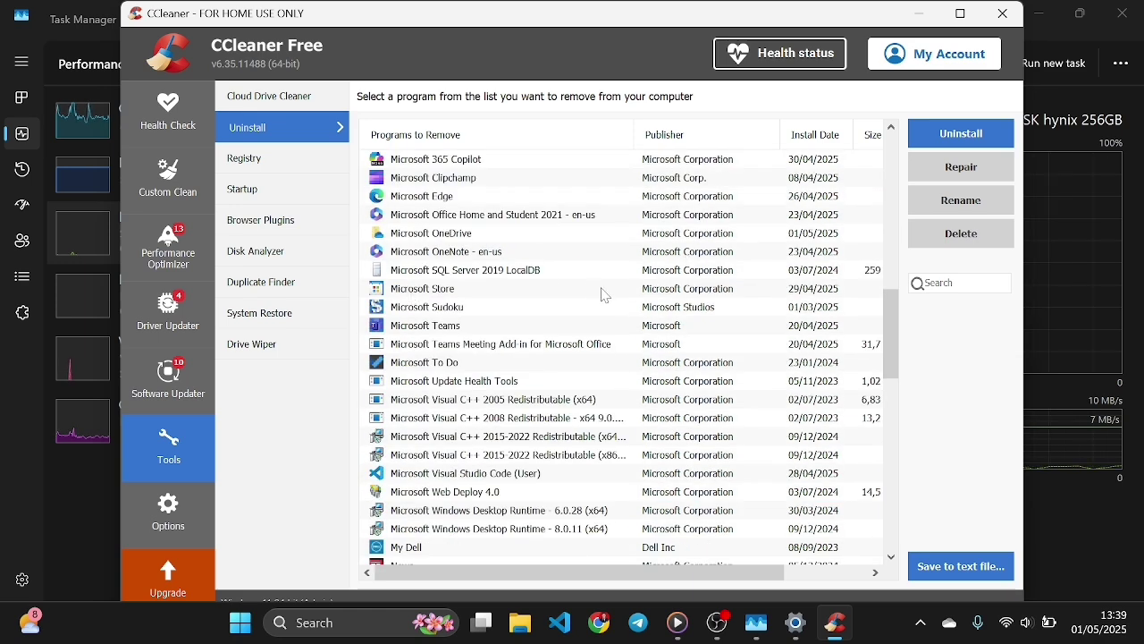
{"action": "scroll", "coordinate": [604, 295], "scroll_direction": "down", "scroll_amount": 5}
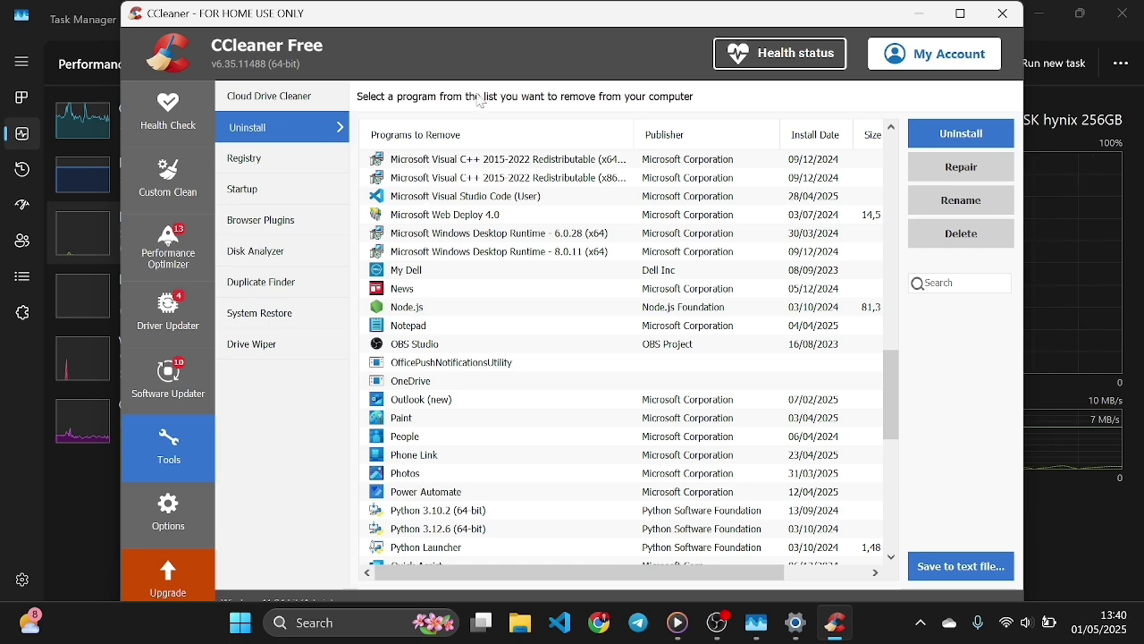
{"action": "scroll", "coordinate": [416, 342], "scroll_direction": "down", "scroll_amount": 4}
{"action": "scroll", "coordinate": [416, 342], "scroll_direction": "up", "scroll_amount": 3}
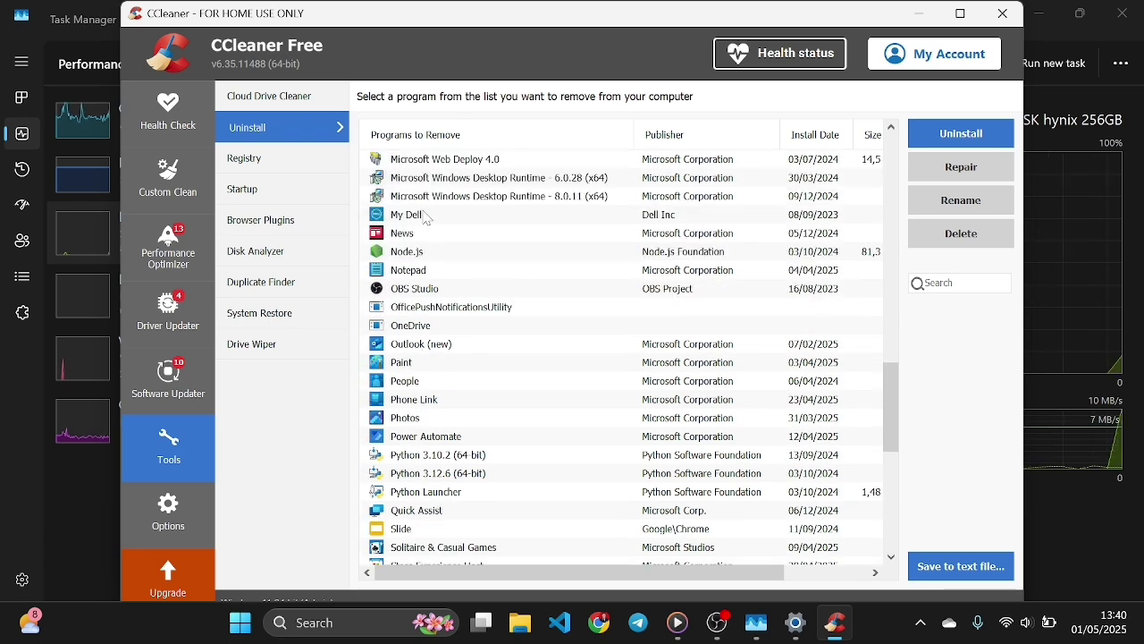
{"action": "scroll", "coordinate": [480, 466], "scroll_direction": "down", "scroll_amount": 5}
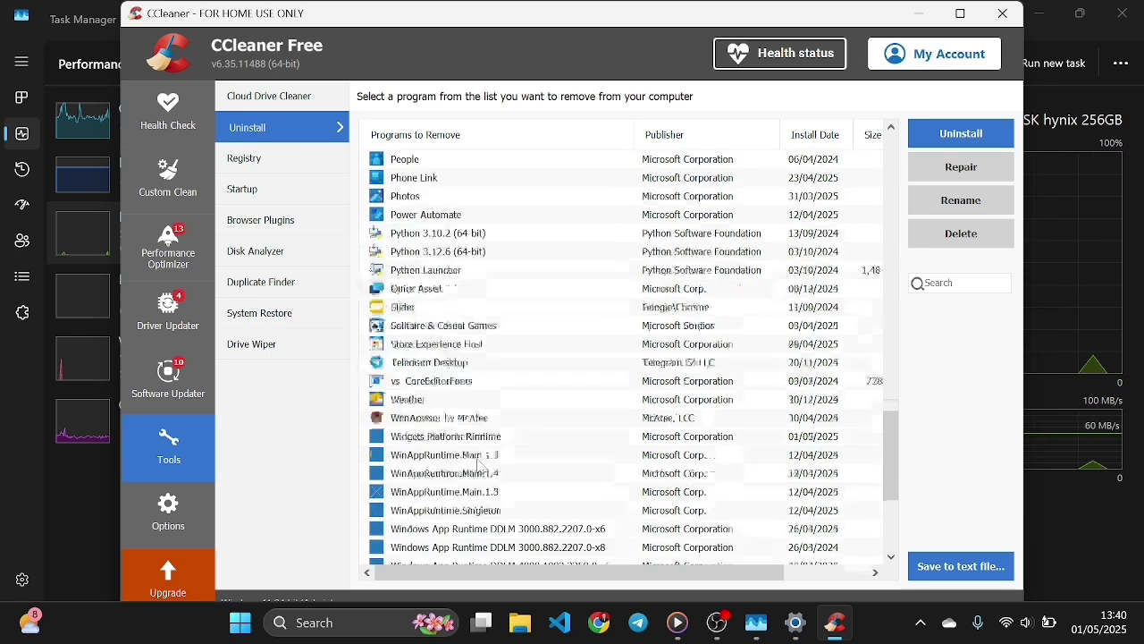
Scan the registry for issues with all categories selected.
{"action": "left_click", "coordinate": [306, 163]}
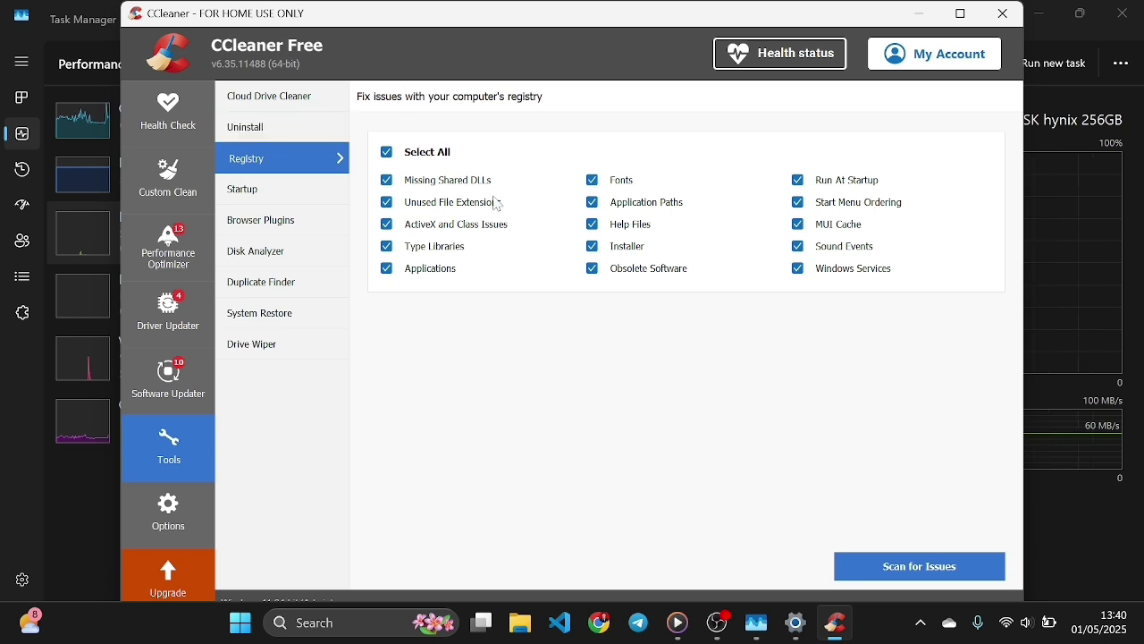
{"action": "left_click", "coordinate": [387, 154]}
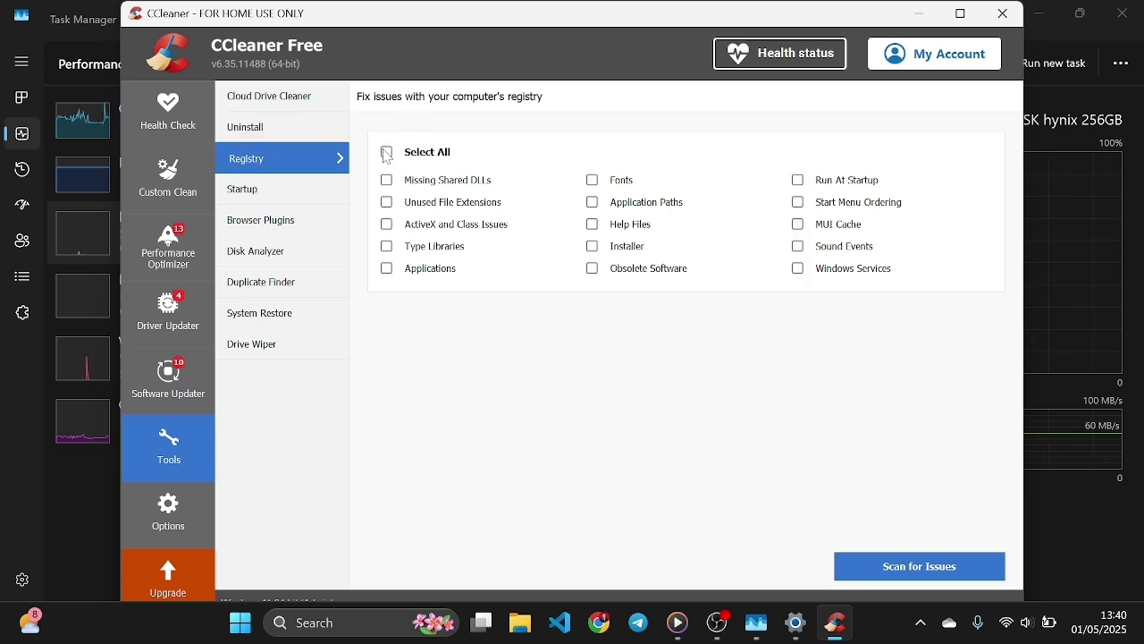
{"action": "left_click", "coordinate": [388, 154]}
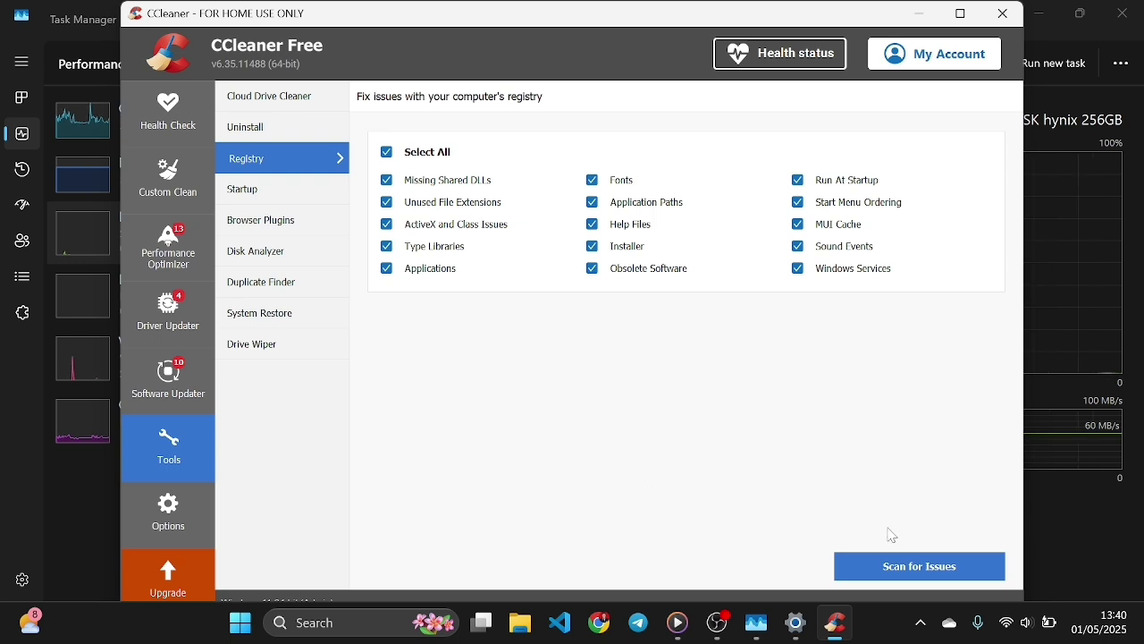
{"action": "left_click", "coordinate": [909, 577]}
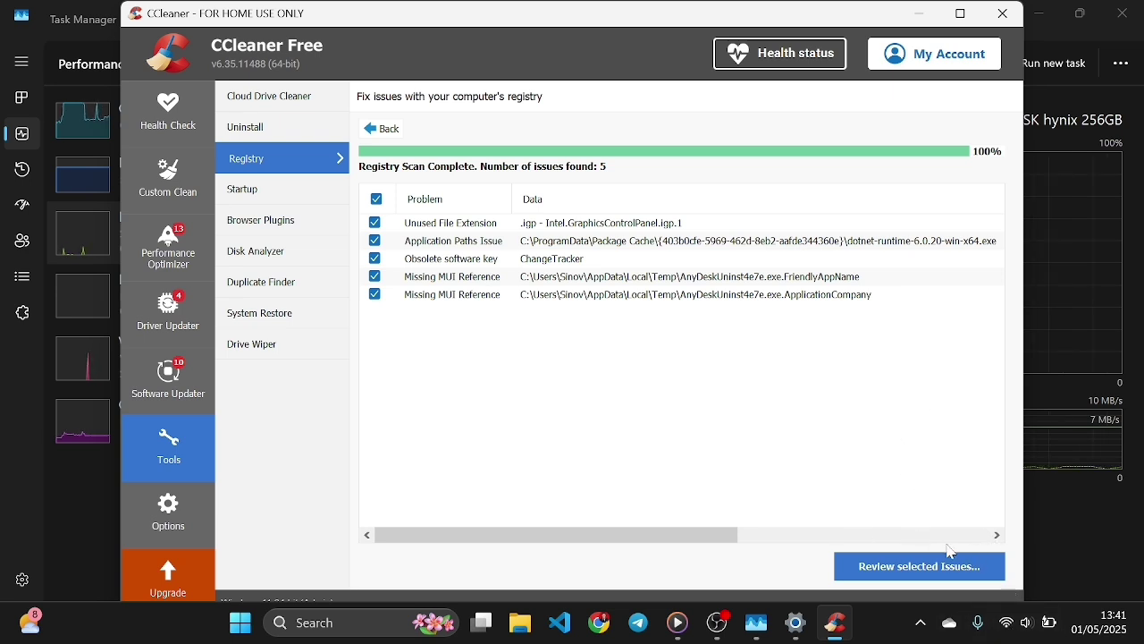
Fix all selected registry issues without backing up the registry, and close the issue review.
{"action": "left_click", "coordinate": [938, 582]}
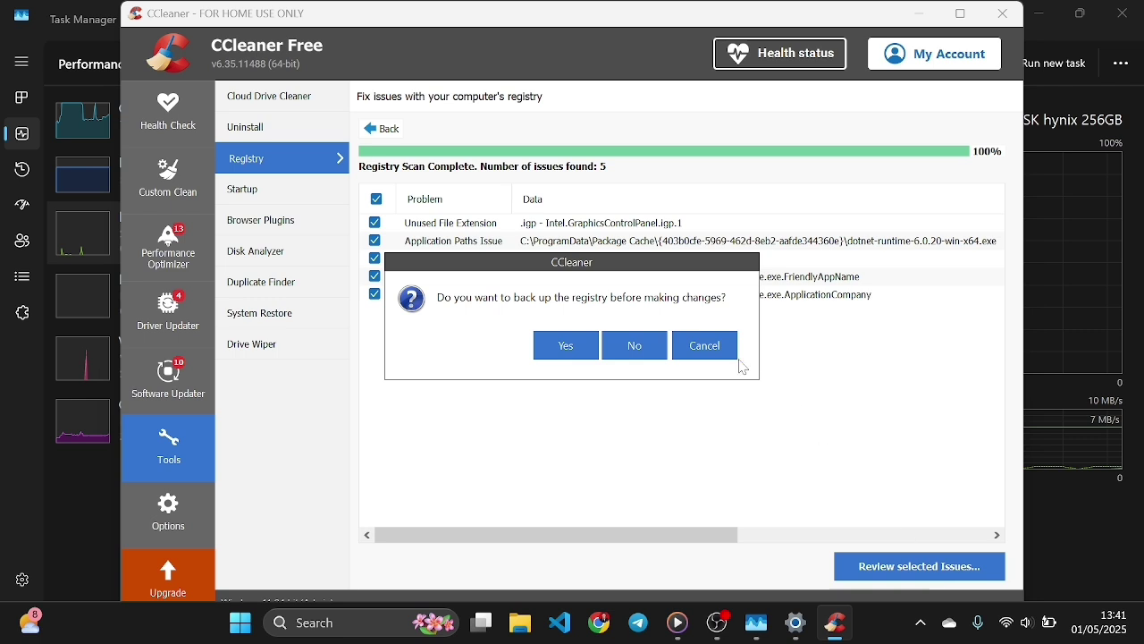
{"action": "left_click", "coordinate": [630, 351]}
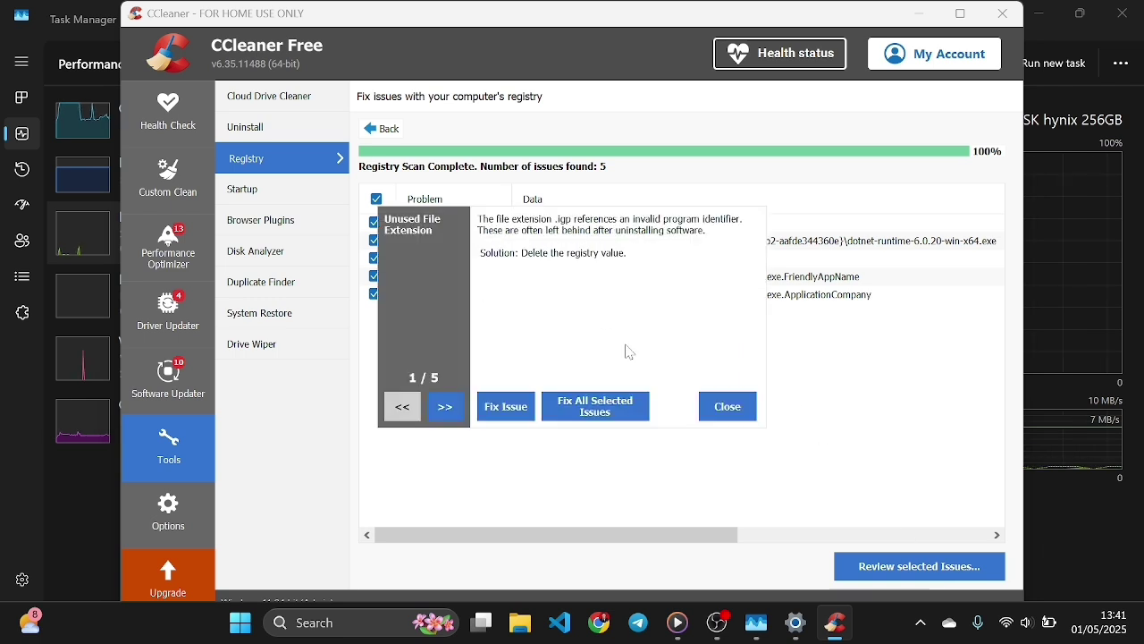
{"action": "left_click", "coordinate": [607, 401]}
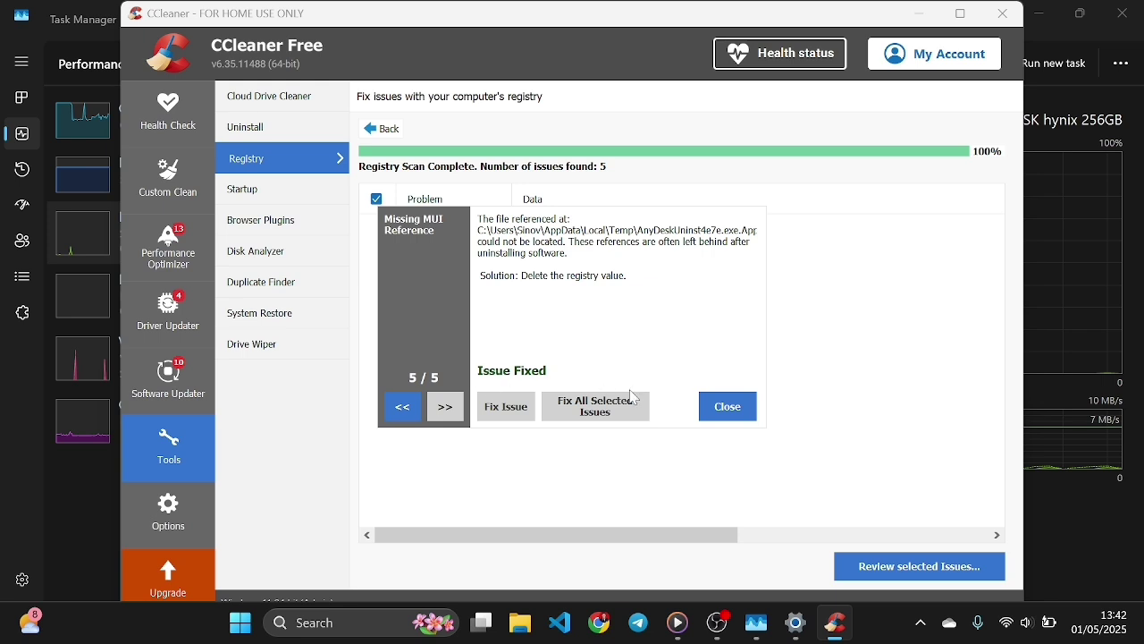
{"action": "left_click", "coordinate": [726, 406]}
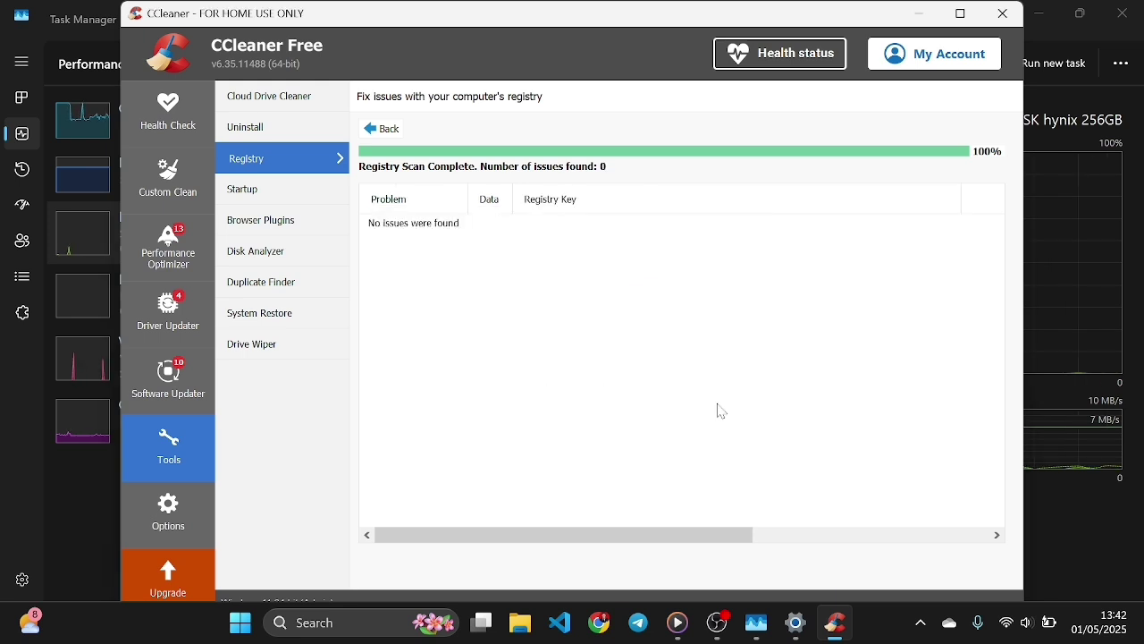
Review the Windows startup programs, checking the Microsoft Edge auto-launch, CCleaner Smart Cleaning, OneDrive and Lightshot entries.
{"action": "left_click", "coordinate": [268, 190]}
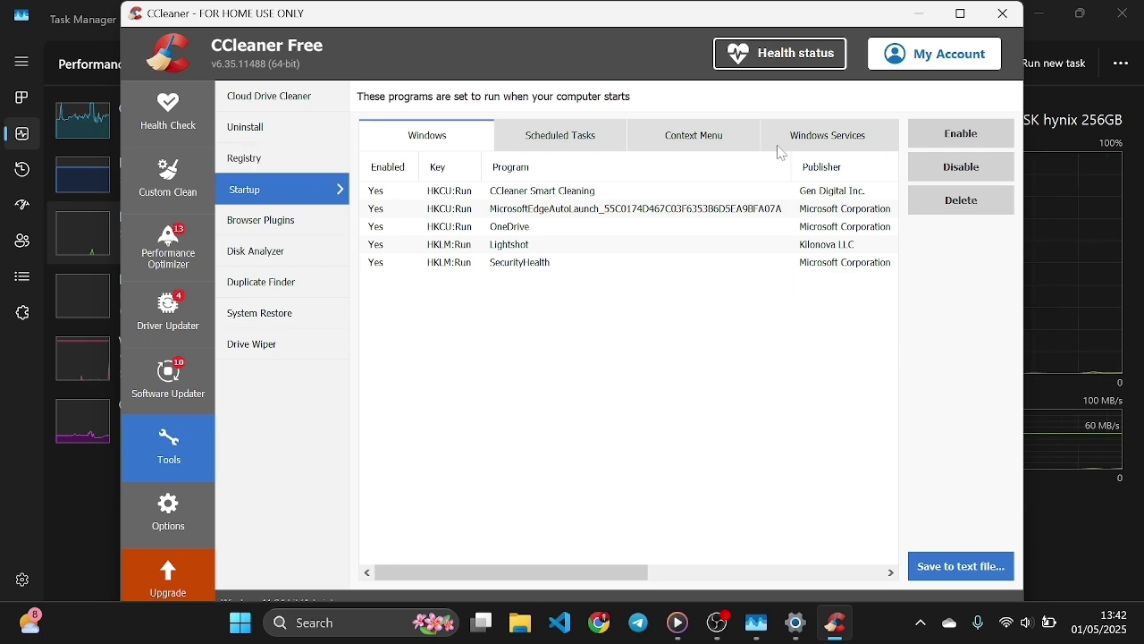
{"action": "left_click", "coordinate": [536, 209]}
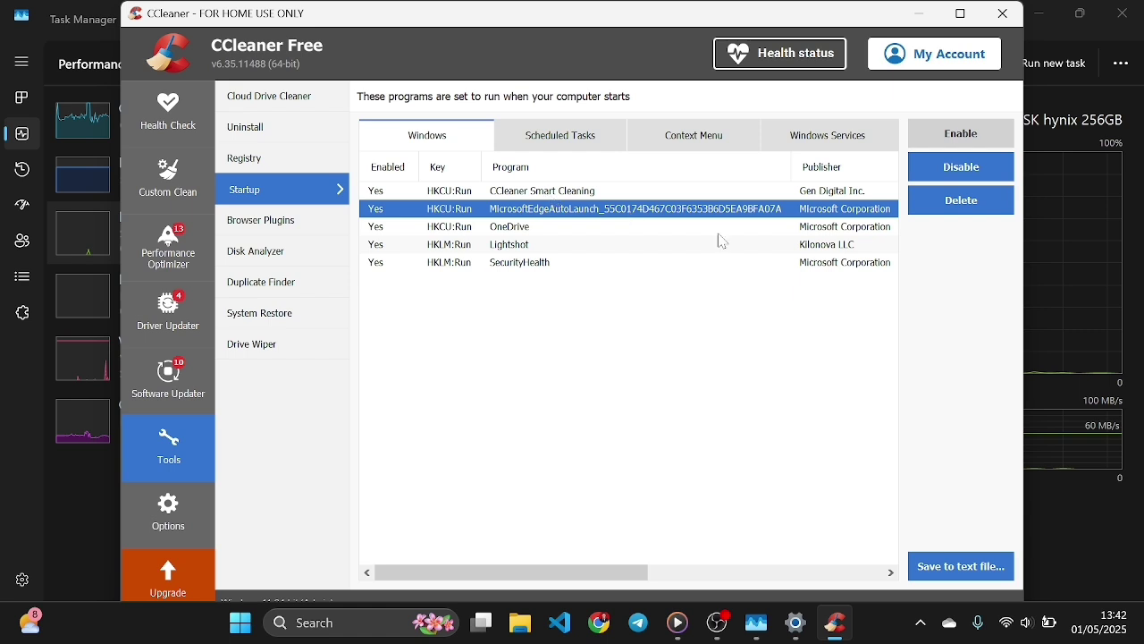
{"action": "left_click", "coordinate": [661, 191]}
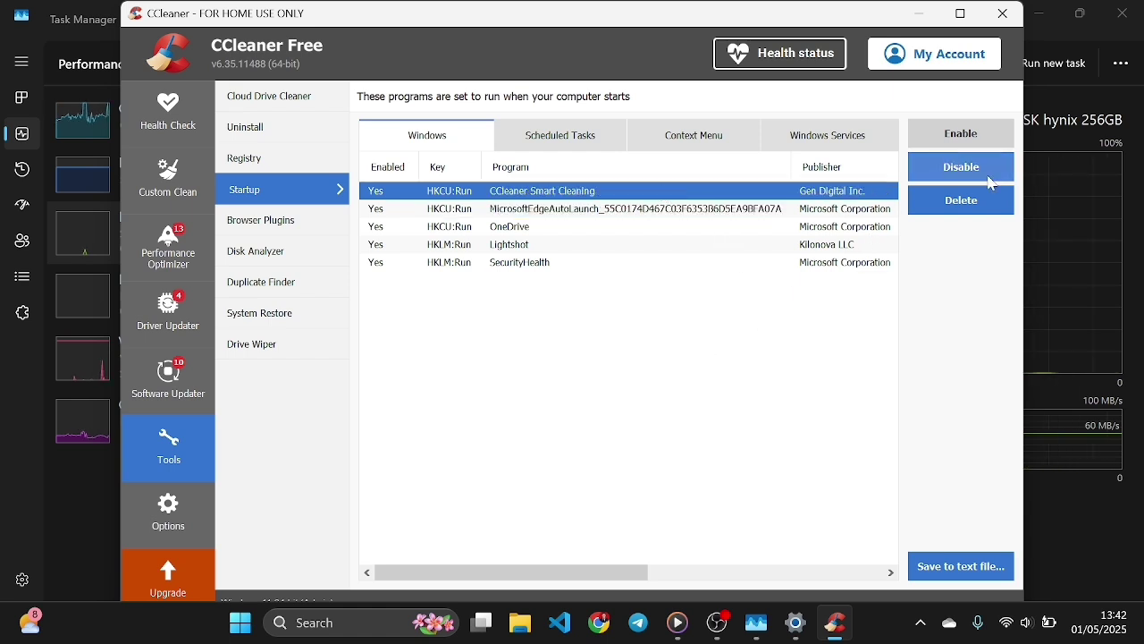
{"action": "left_click", "coordinate": [621, 231]}
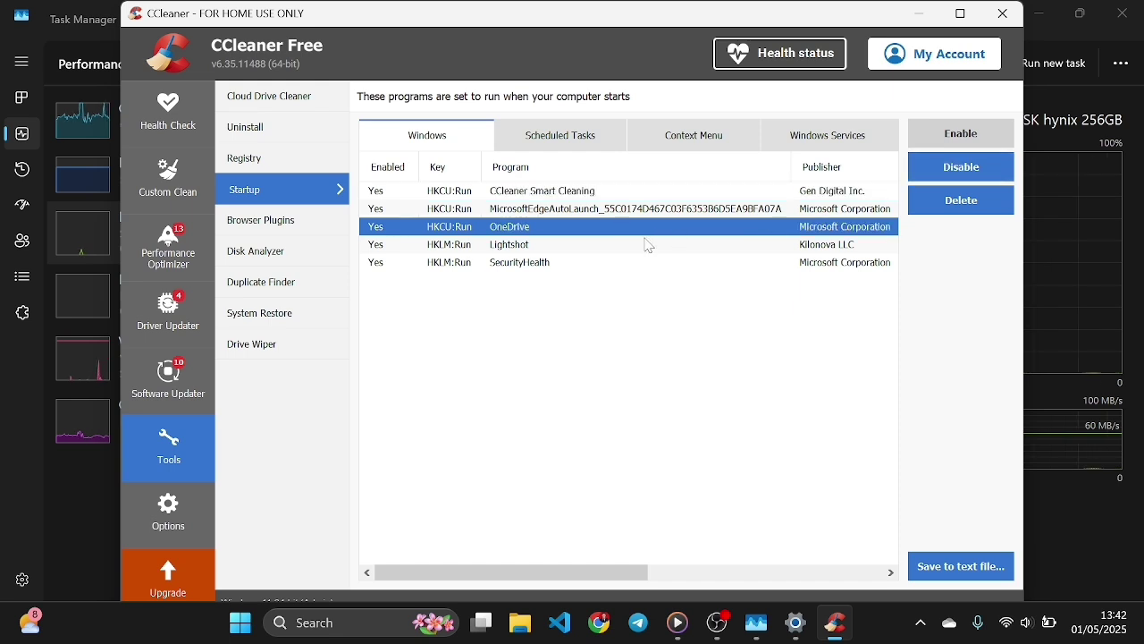
{"action": "left_click", "coordinate": [649, 245]}
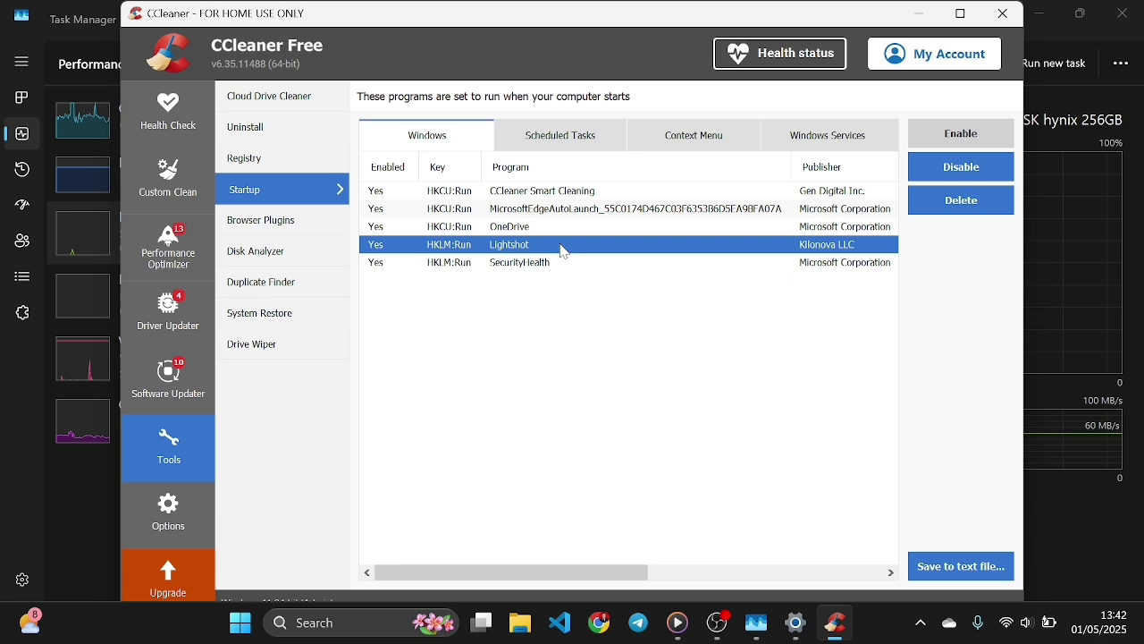
Run a Duplicate Finder search on only the D: drive, matching by name, size and modified date, and dismiss the completion message.
{"action": "left_click", "coordinate": [281, 282]}
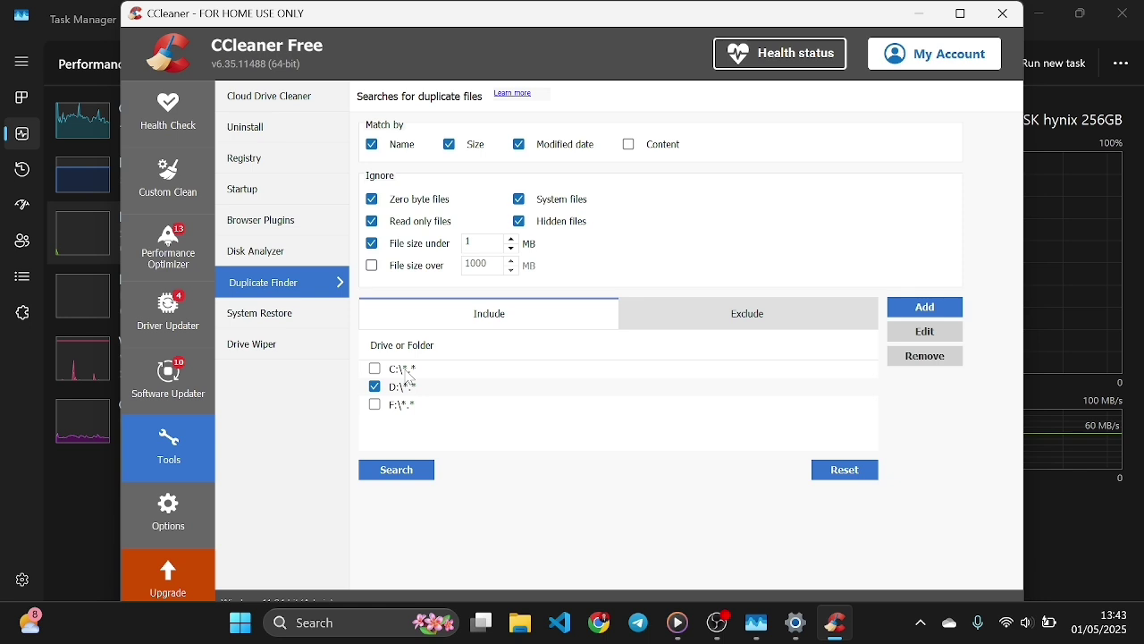
{"action": "left_click", "coordinate": [376, 370]}
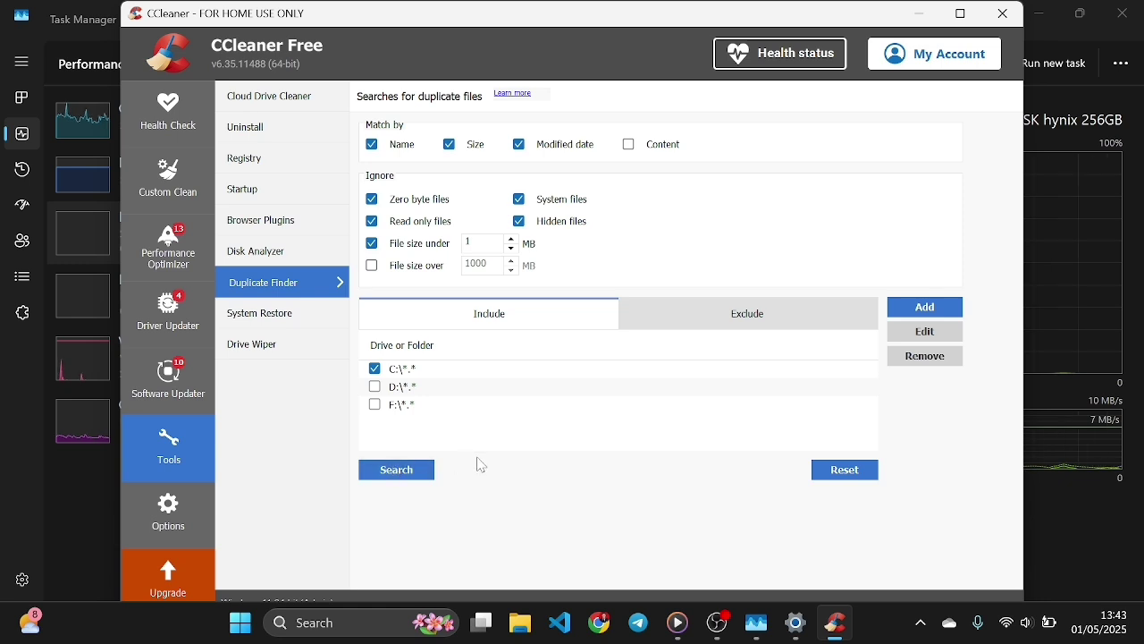
{"action": "left_click", "coordinate": [376, 388]}
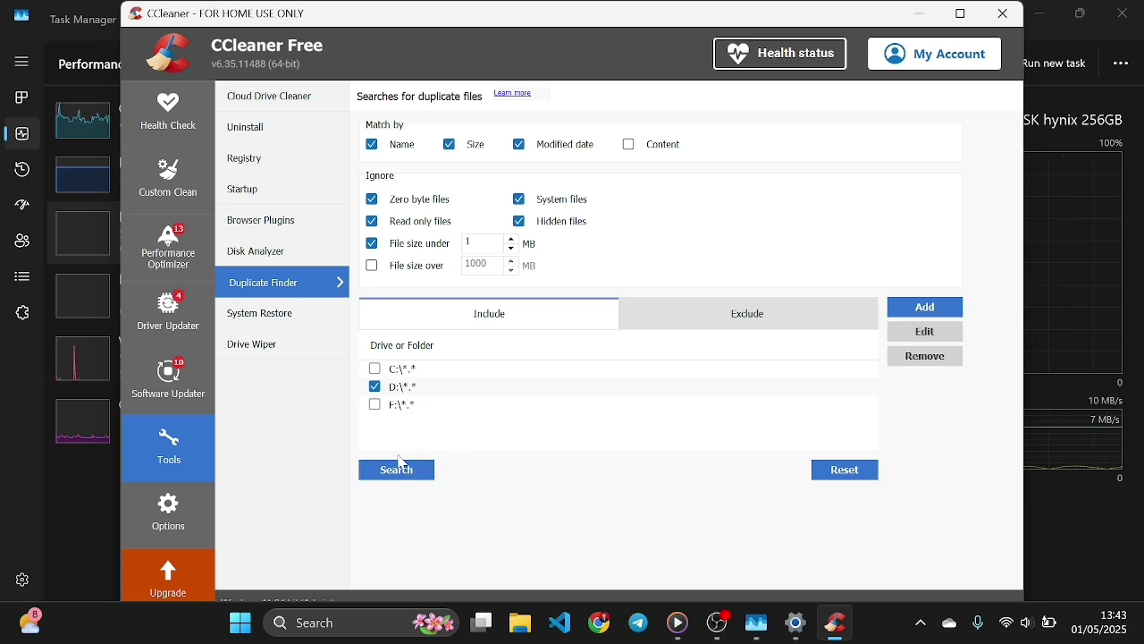
{"action": "left_click", "coordinate": [426, 469]}
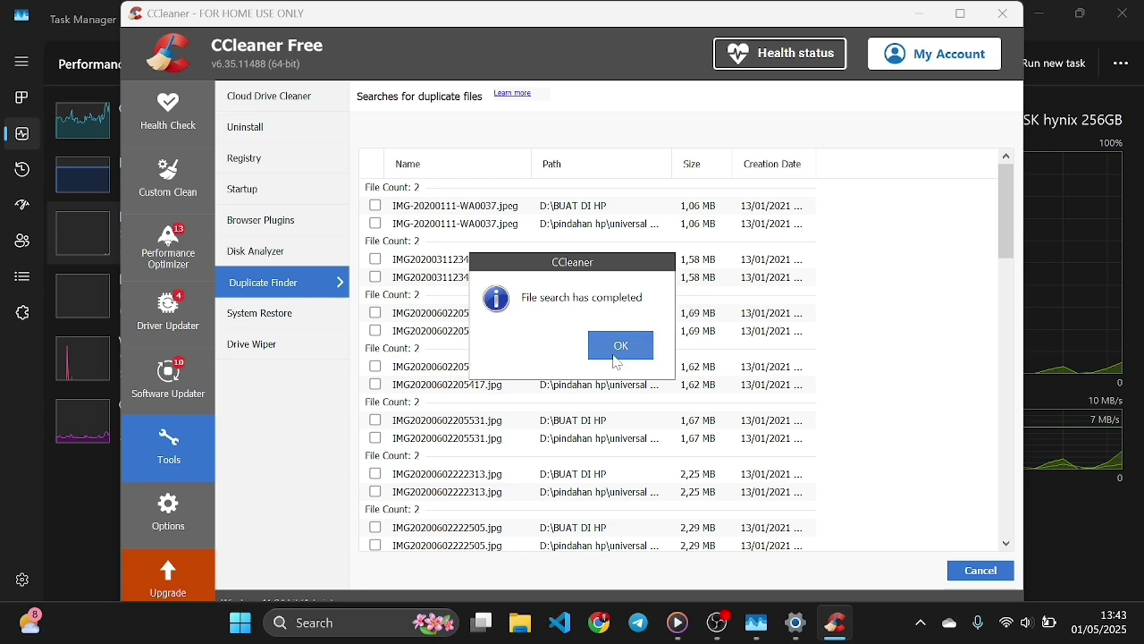
{"action": "left_click", "coordinate": [616, 345]}
Examine the full list of duplicate files found on the D: drive, comparing their names, paths and sizes.
{"action": "scroll", "coordinate": [615, 361], "scroll_direction": "down", "scroll_amount": 18}
{"action": "scroll", "coordinate": [615, 361], "scroll_direction": "up", "scroll_amount": 15}
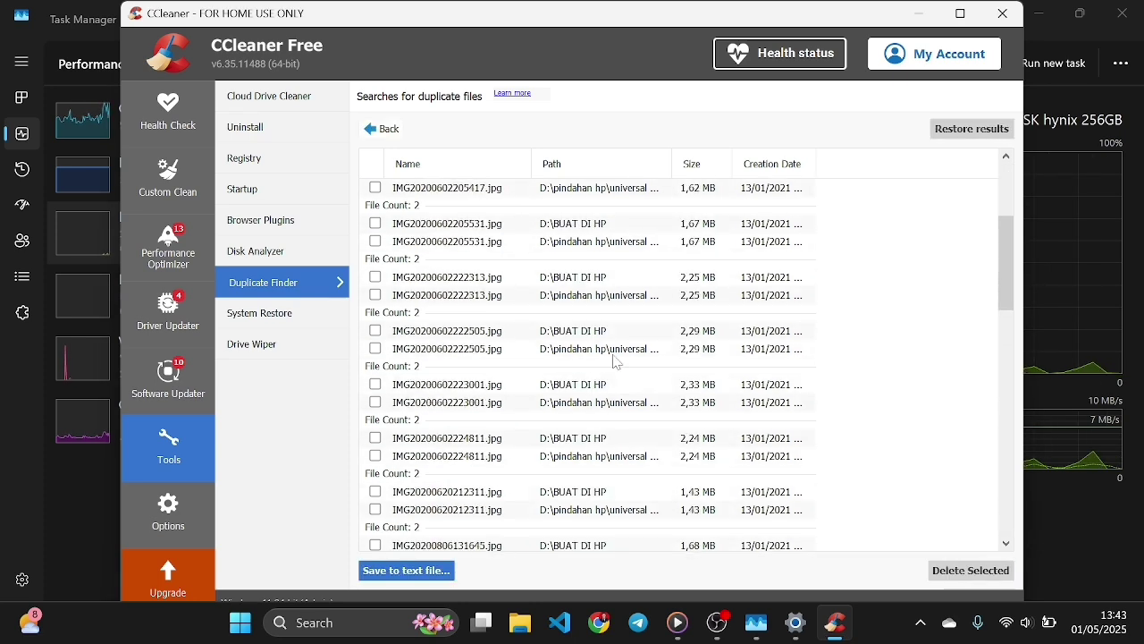
{"action": "scroll", "coordinate": [615, 361], "scroll_direction": "down", "scroll_amount": 12}
{"action": "scroll", "coordinate": [615, 361], "scroll_direction": "down", "scroll_amount": 3}
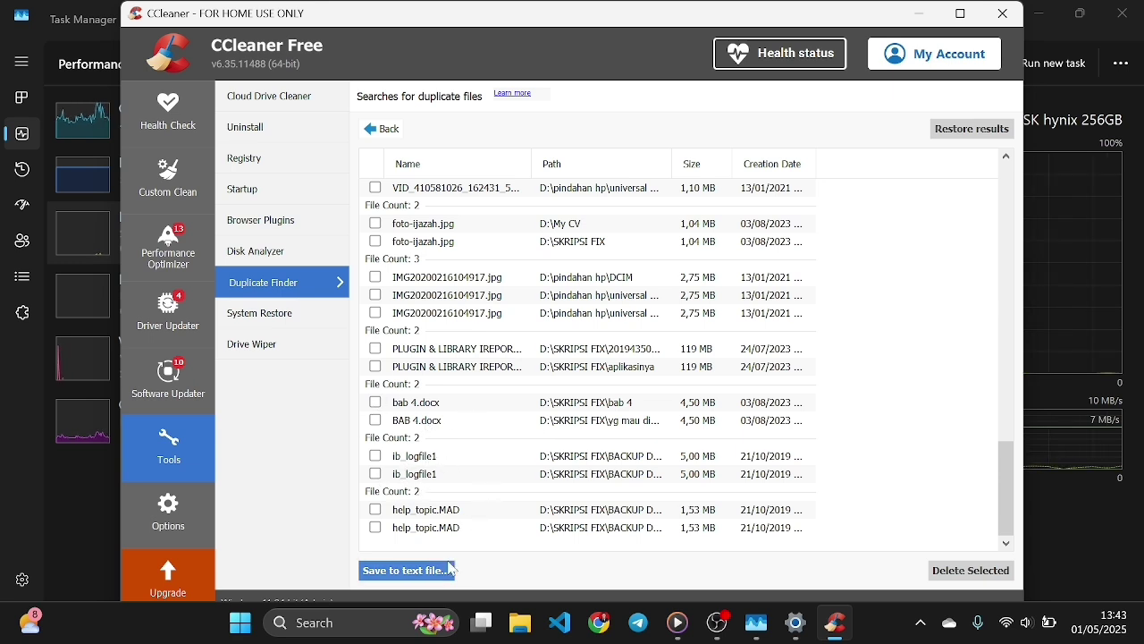
{"action": "scroll", "coordinate": [481, 491], "scroll_direction": "up", "scroll_amount": 10}
{"action": "scroll", "coordinate": [480, 496], "scroll_direction": "up", "scroll_amount": 8}
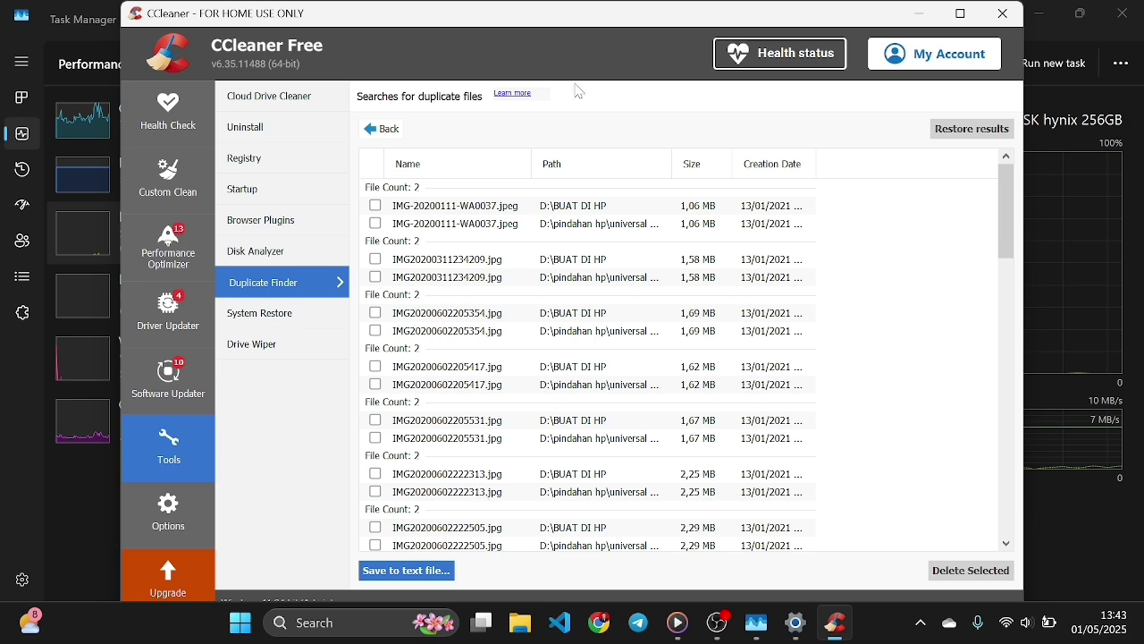
{"action": "left_click", "coordinate": [446, 209]}
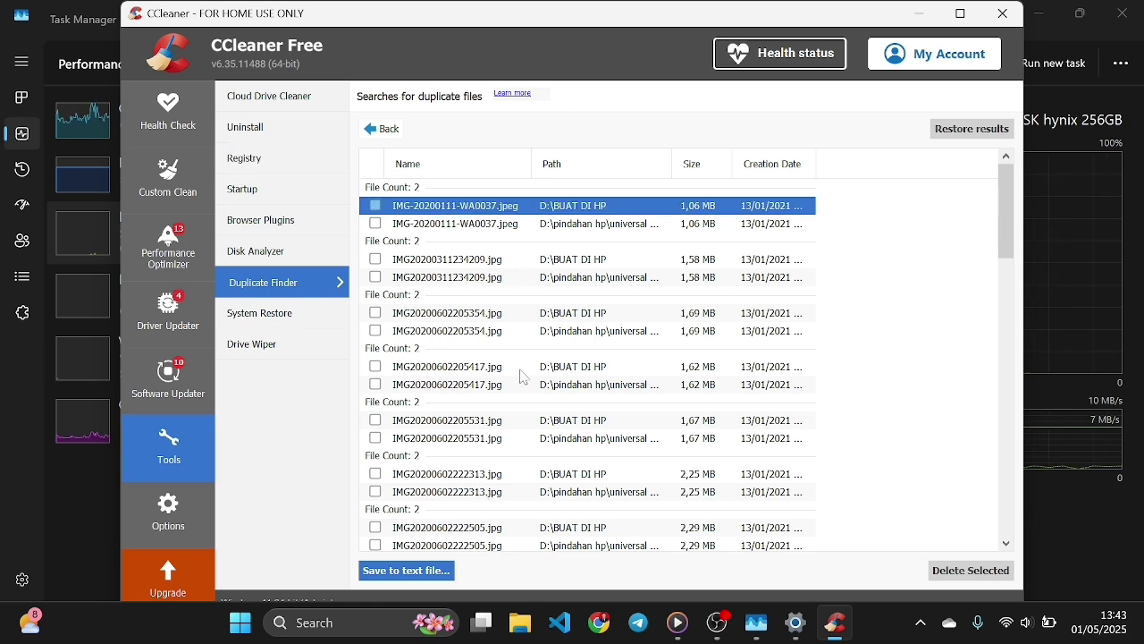
{"action": "scroll", "coordinate": [524, 376], "scroll_direction": "down", "scroll_amount": 15}
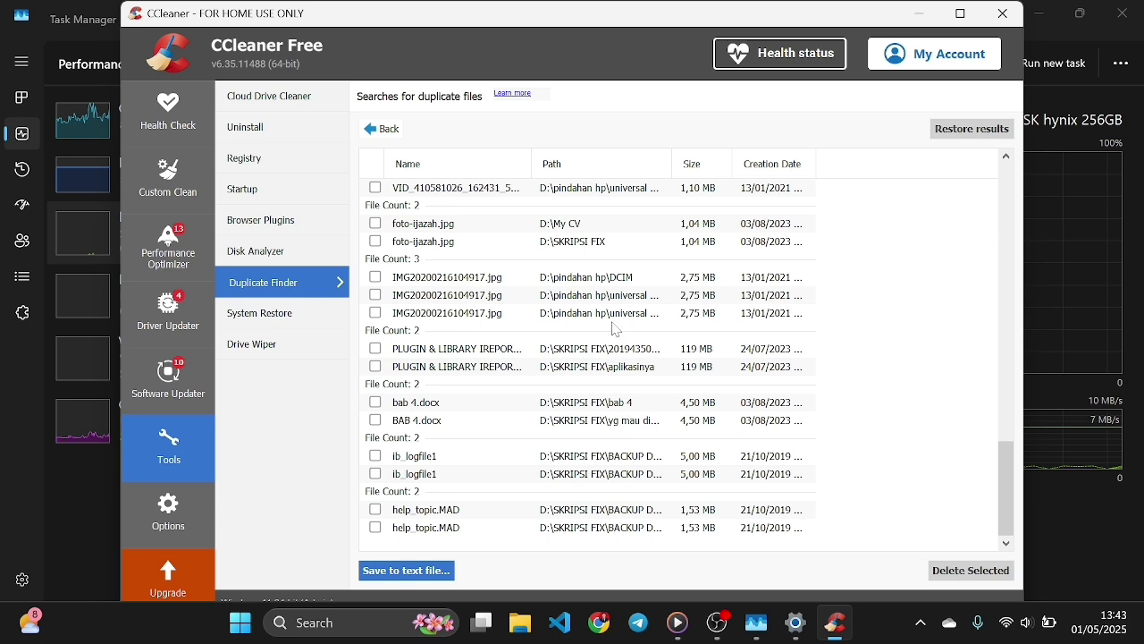
Mark the D:\pindahan hp copy of IMG-20200111-WA0037.jpeg for deletion, and clear the mark again.
{"action": "scroll", "coordinate": [616, 330], "scroll_direction": "up", "scroll_amount": 15}
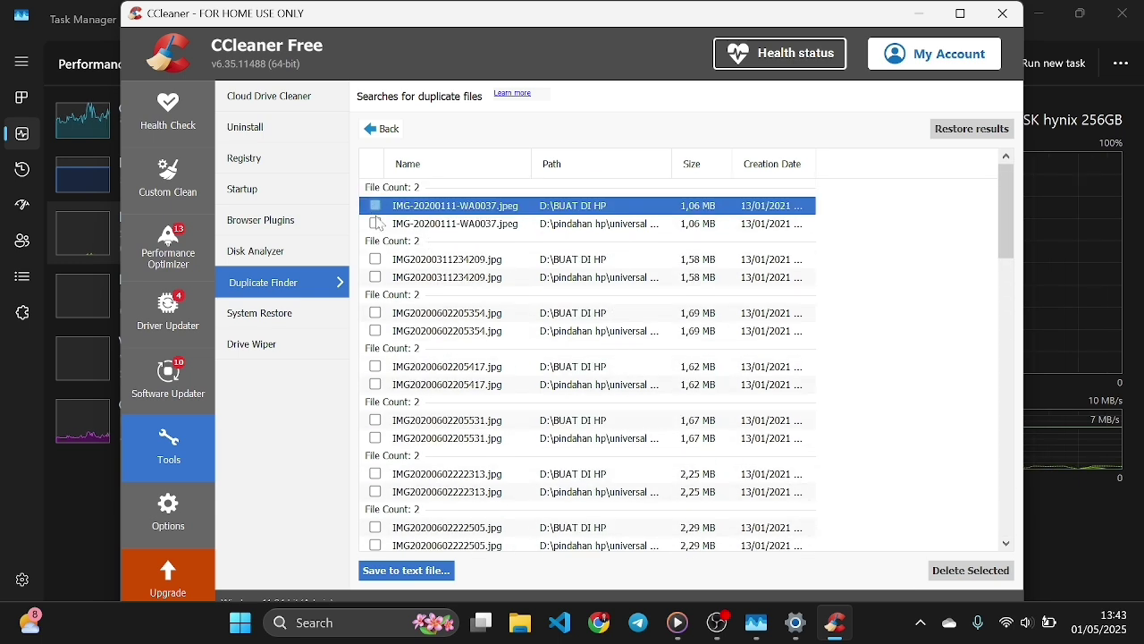
{"action": "left_click", "coordinate": [375, 223]}
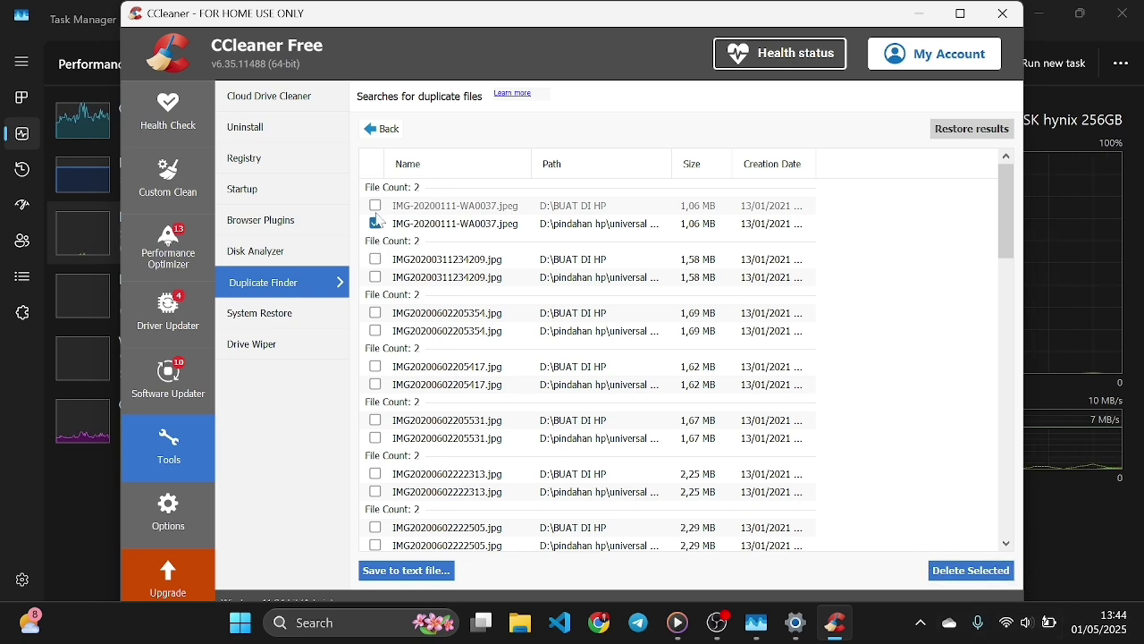
{"action": "left_click", "coordinate": [376, 224]}
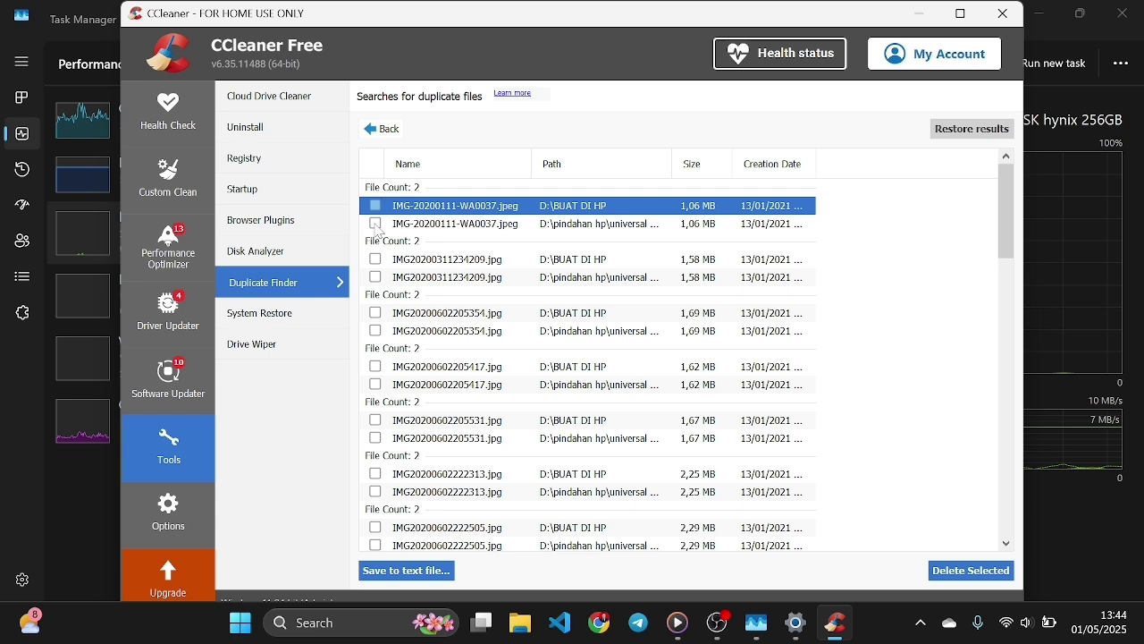
Return to the duplicate search settings and include only the C: drive.
{"action": "left_click", "coordinate": [376, 135]}
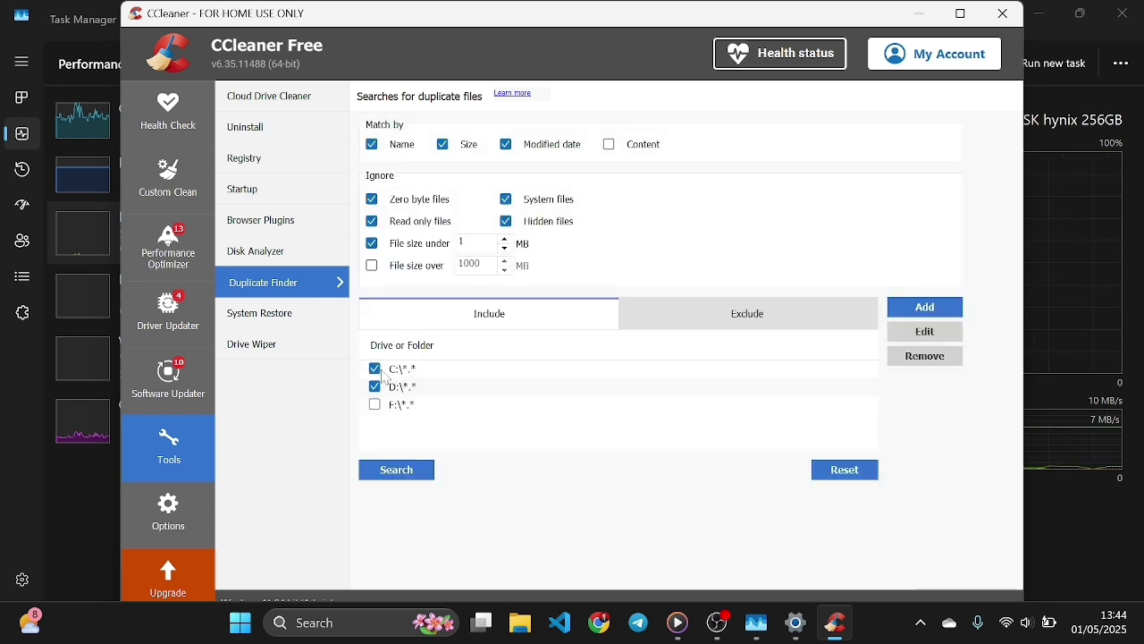
{"action": "left_click", "coordinate": [380, 405]}
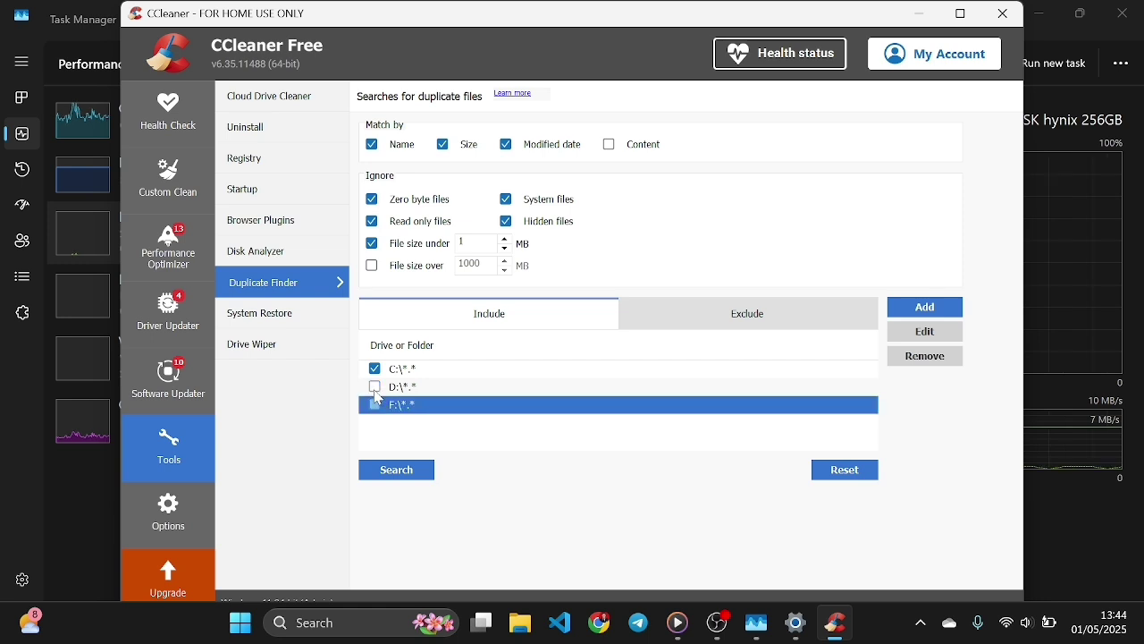
{"action": "left_click", "coordinate": [422, 445]}
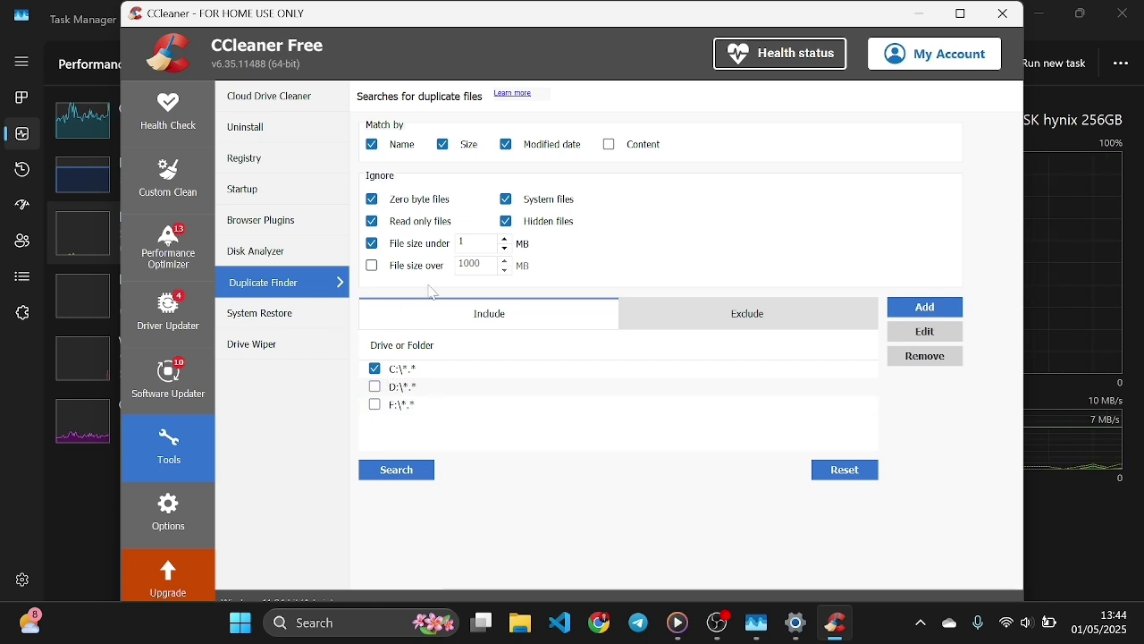
View CCleaner's System Restore points, and search Windows for "create re" to open the Create a restore point settings.
{"action": "left_click", "coordinate": [282, 314]}
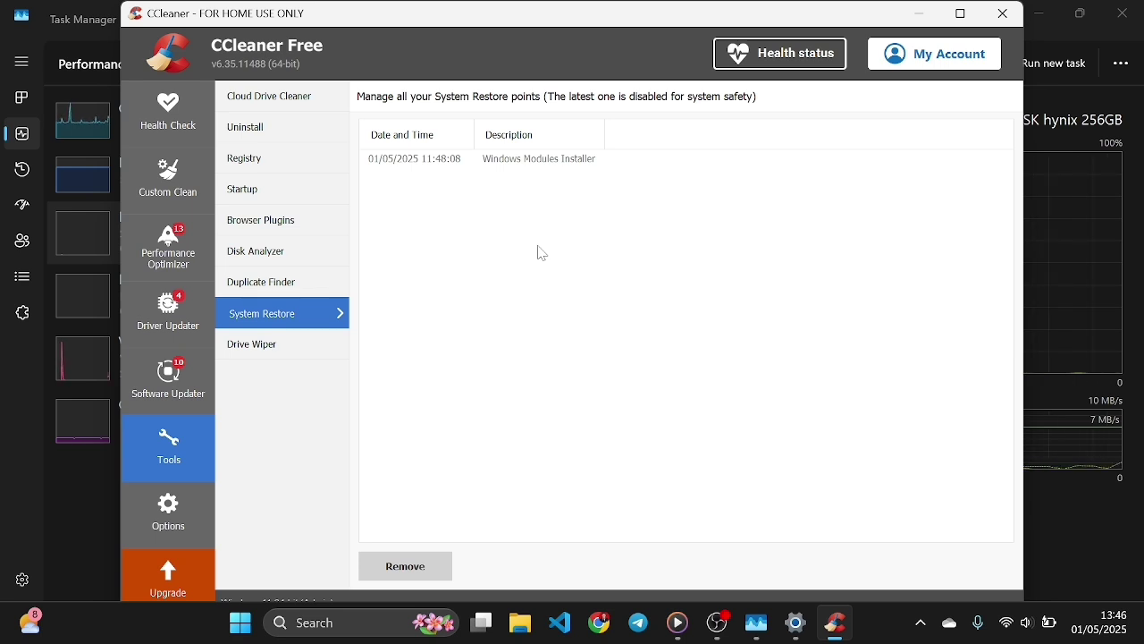
{"action": "key", "text": "super"}
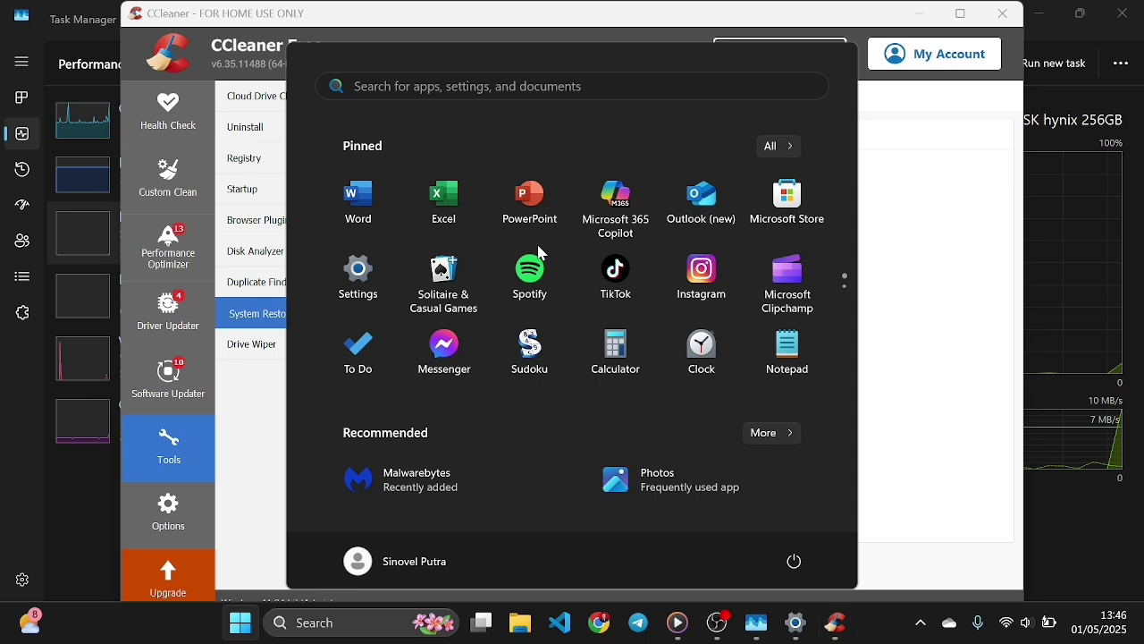
{"action": "type", "text": "c"}
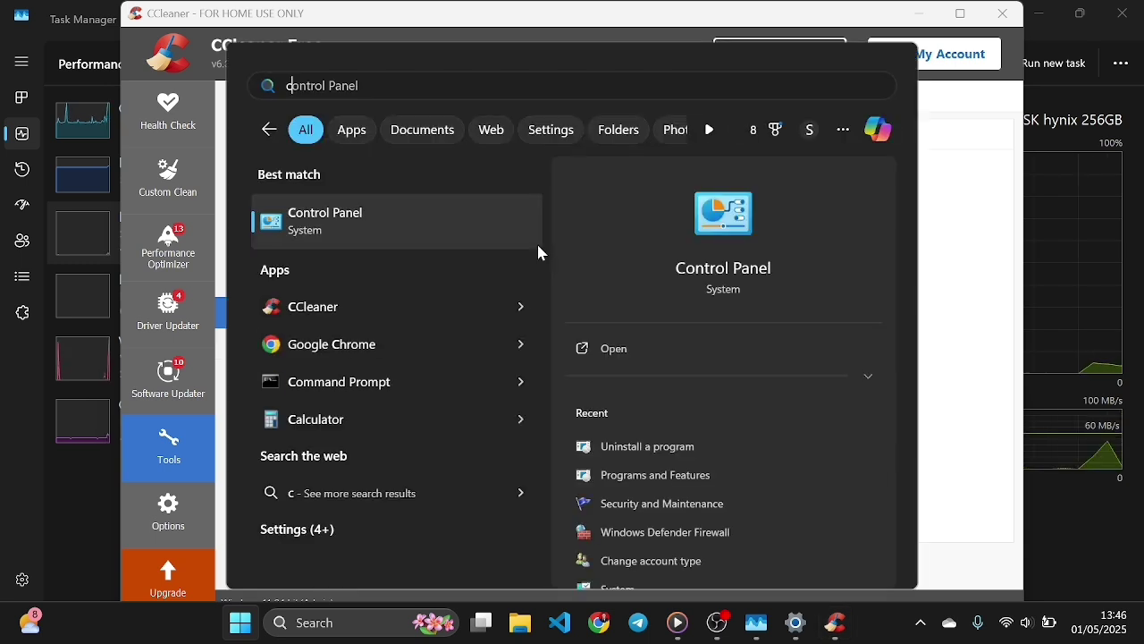
{"action": "type", "text": "rea"}
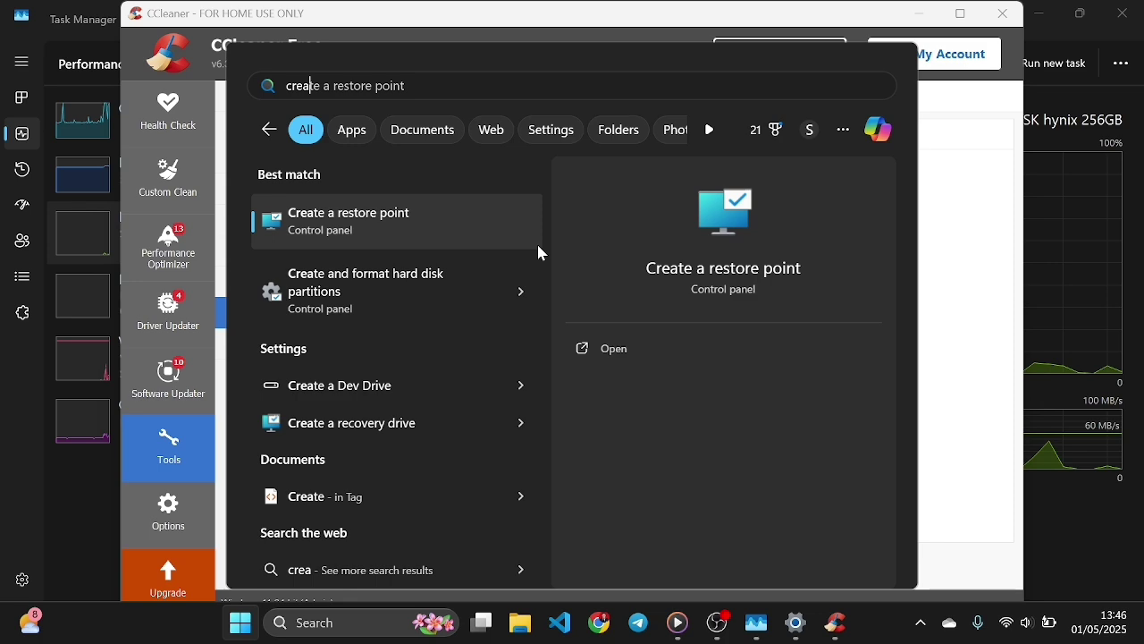
{"action": "type", "text": "te "}
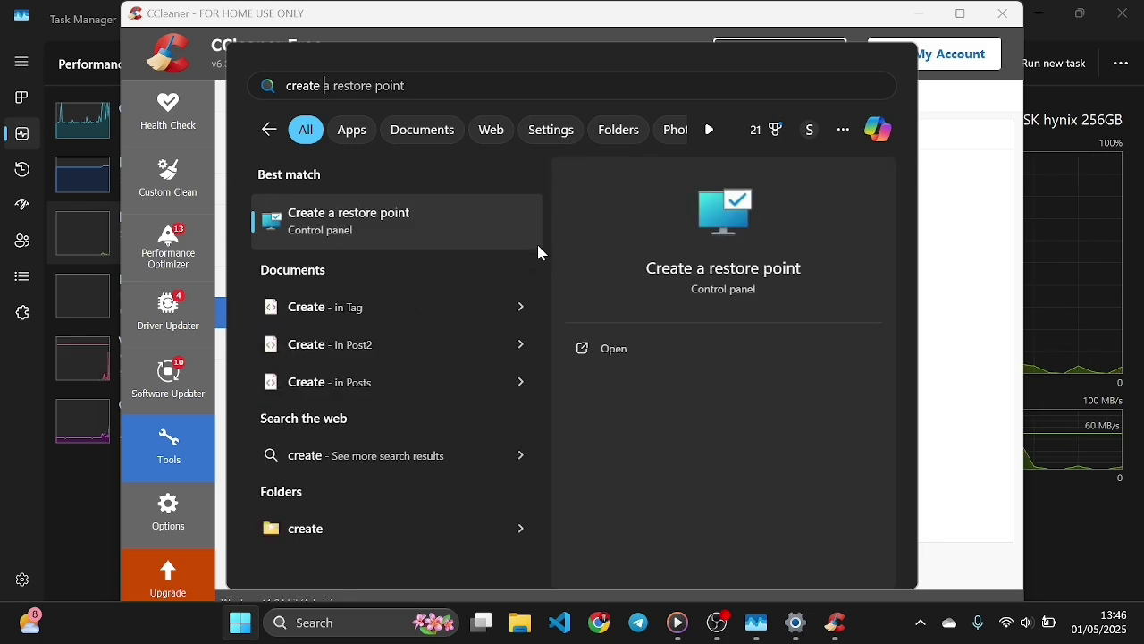
{"action": "type", "text": "re"}
{"action": "left_click", "coordinate": [391, 230]}
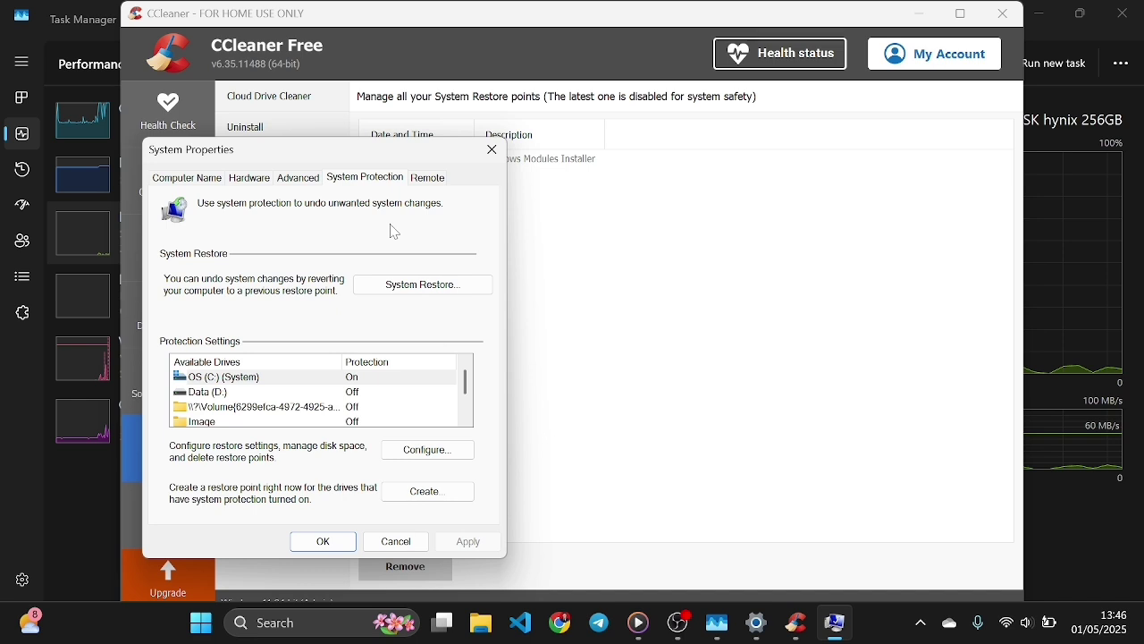
Turn on system protection for the Data (D:) drive and apply the setting.
{"action": "left_click", "coordinate": [362, 395]}
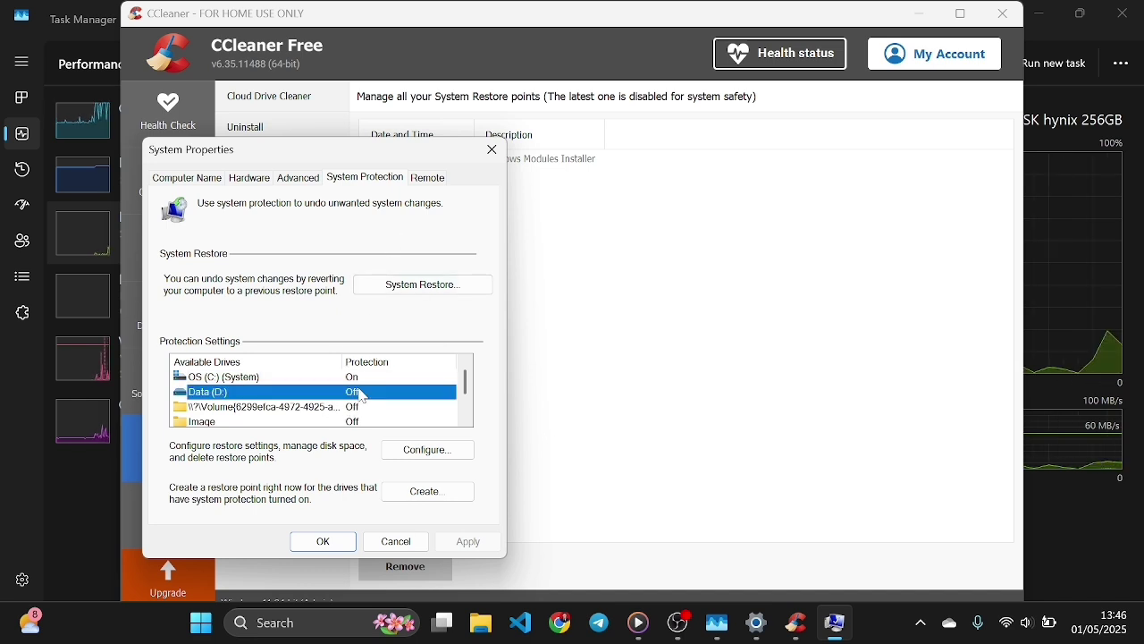
{"action": "scroll", "coordinate": [362, 395], "scroll_direction": "down", "scroll_amount": 1}
{"action": "scroll", "coordinate": [362, 395], "scroll_direction": "up", "scroll_amount": 1}
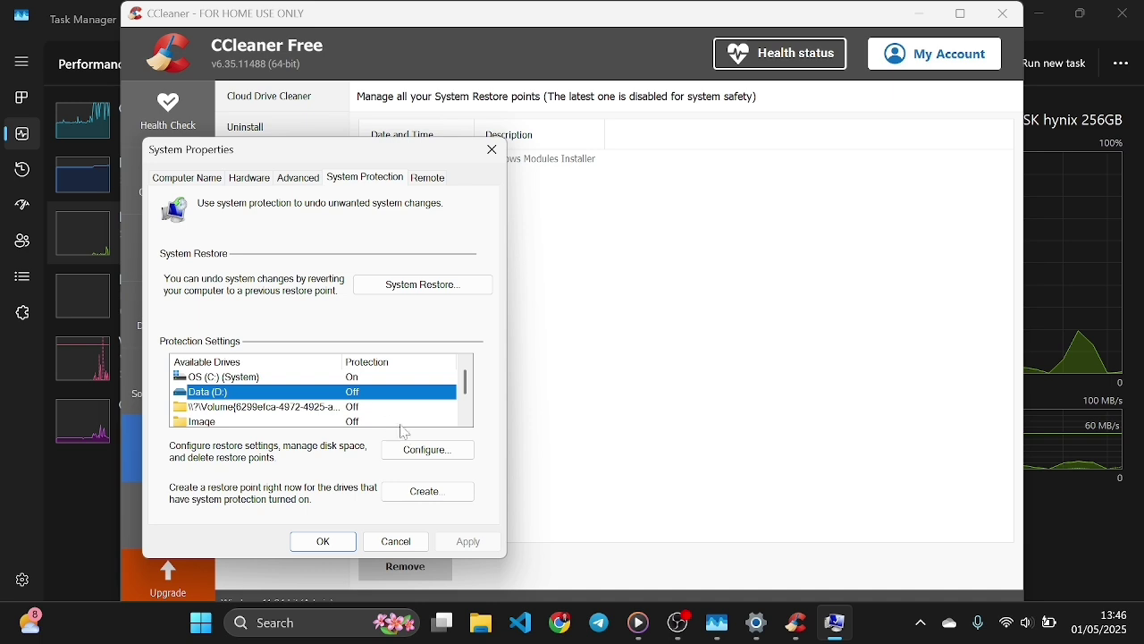
{"action": "left_click", "coordinate": [446, 462]}
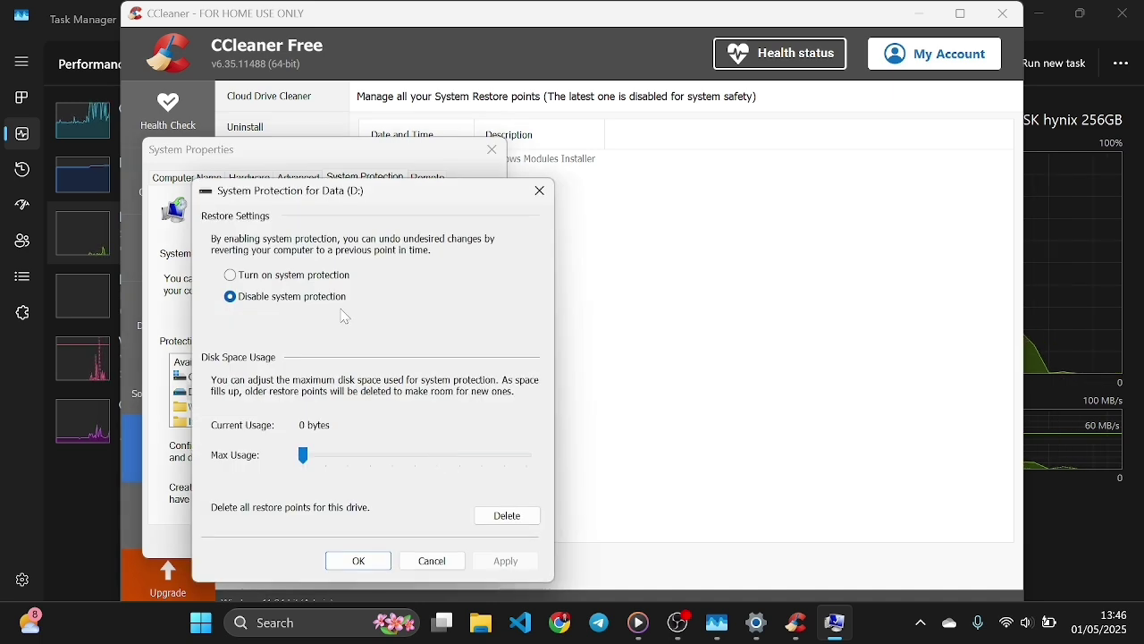
{"action": "left_click", "coordinate": [325, 277]}
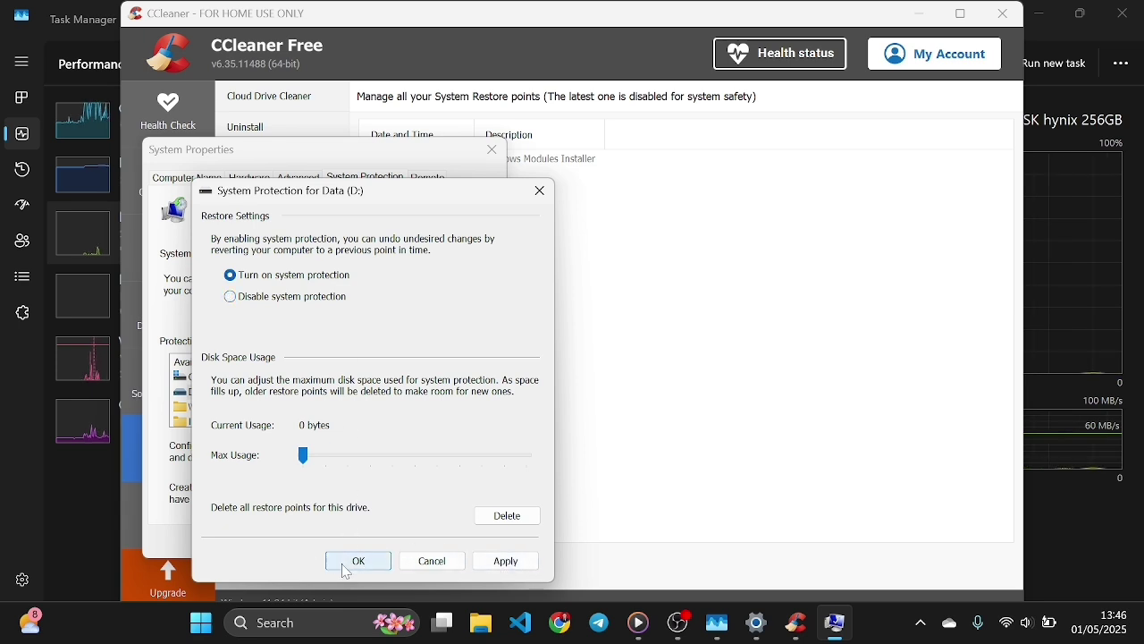
{"action": "left_click", "coordinate": [517, 563]}
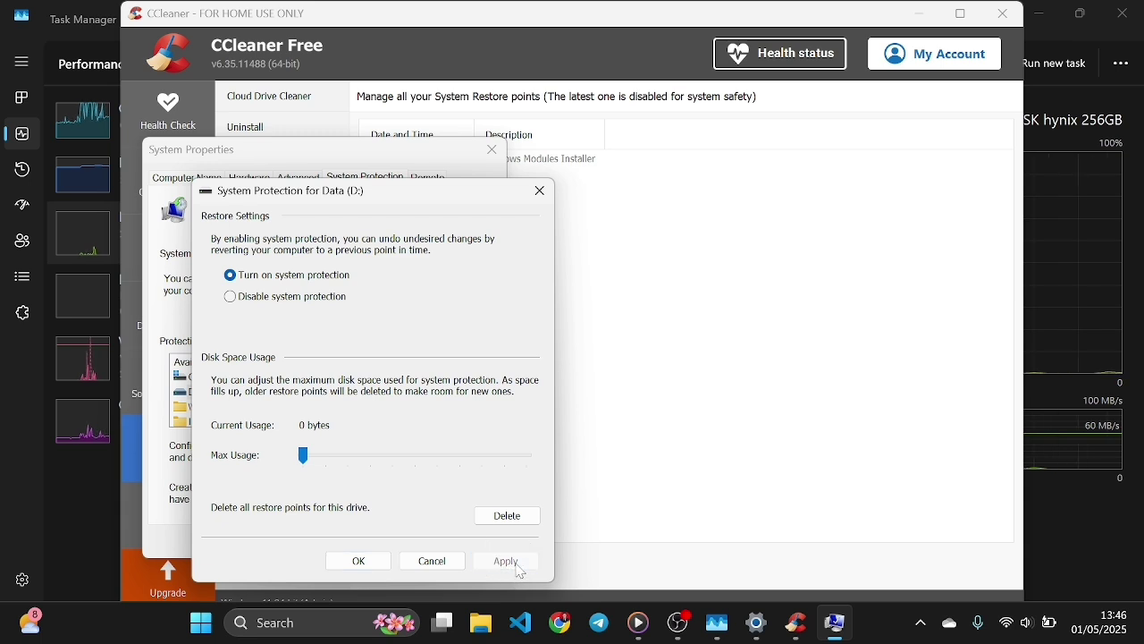
{"action": "left_click", "coordinate": [358, 561]}
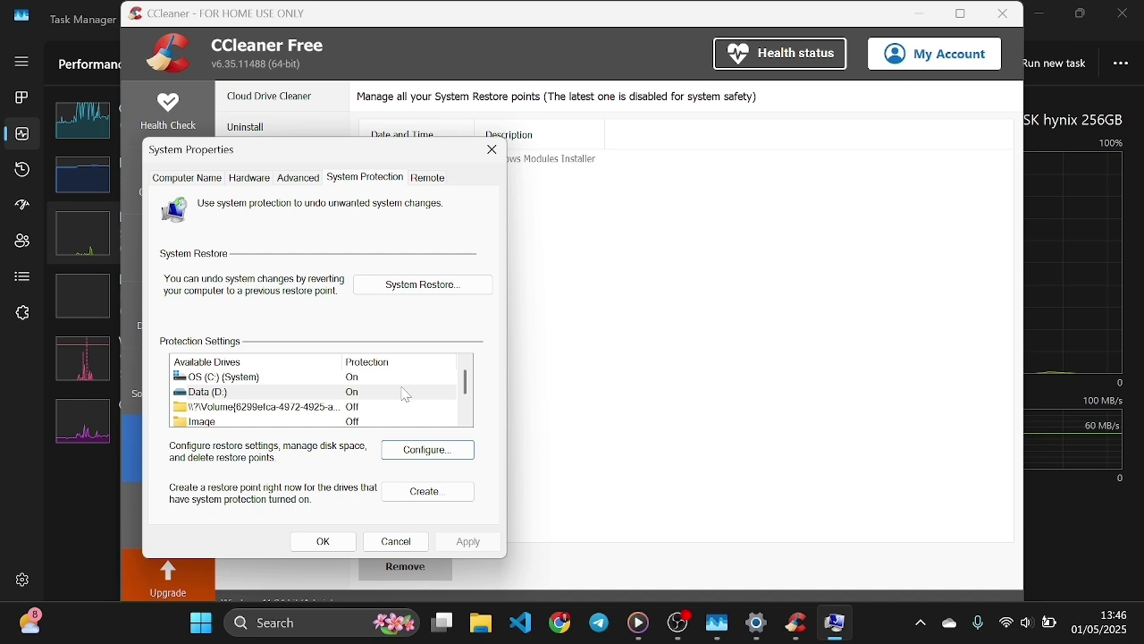
Check the Data (D:) drive's protection state and disk space usage settings, and close them without changes.
{"action": "left_click", "coordinate": [366, 400]}
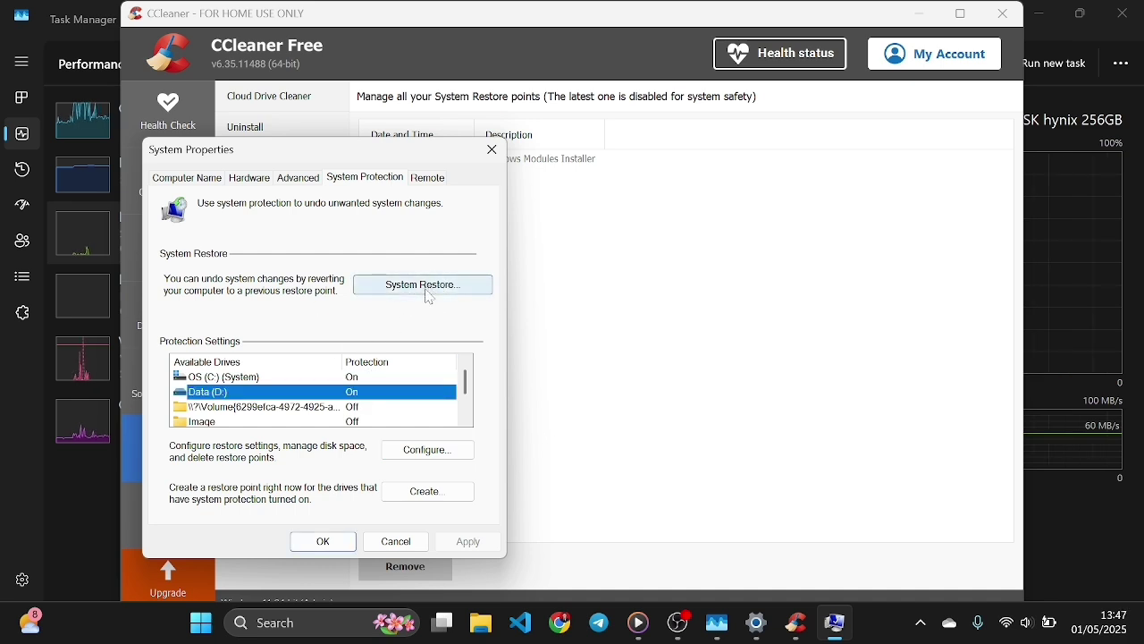
{"action": "left_click", "coordinate": [428, 450]}
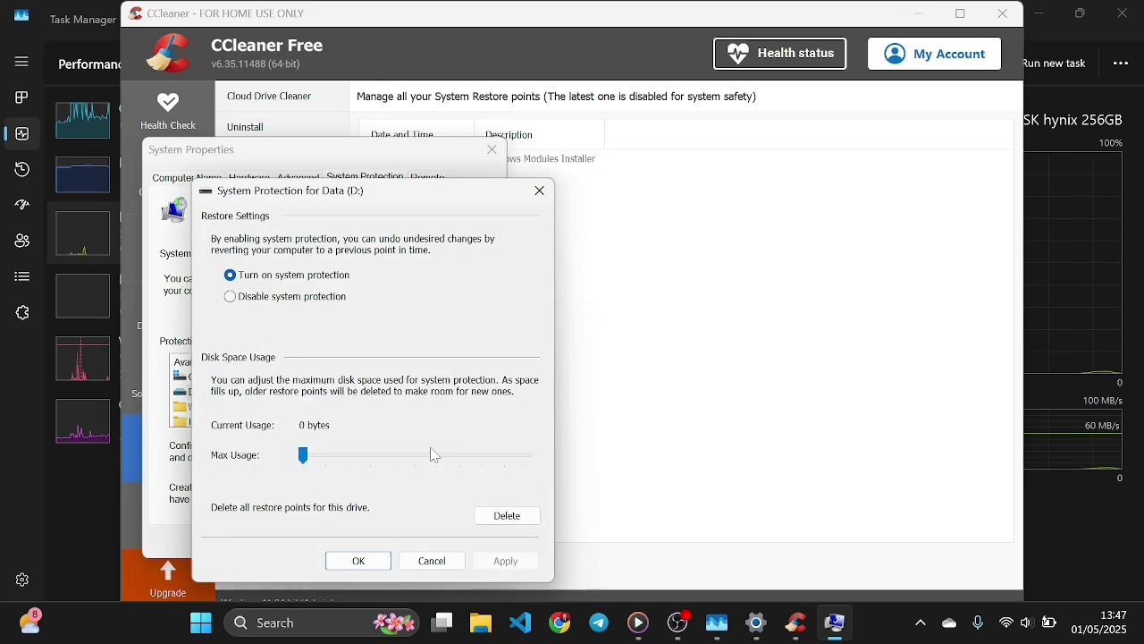
{"action": "left_click", "coordinate": [539, 192]}
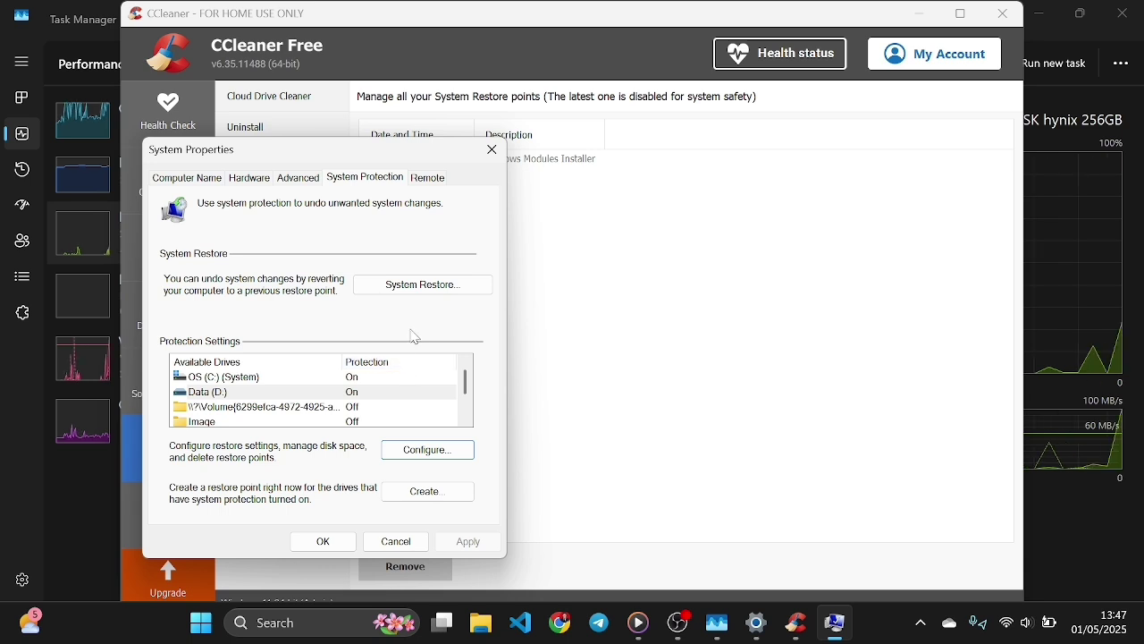
Create a restore point with the description "1mei2025" and dismiss the completion message.
{"action": "left_click", "coordinate": [444, 497]}
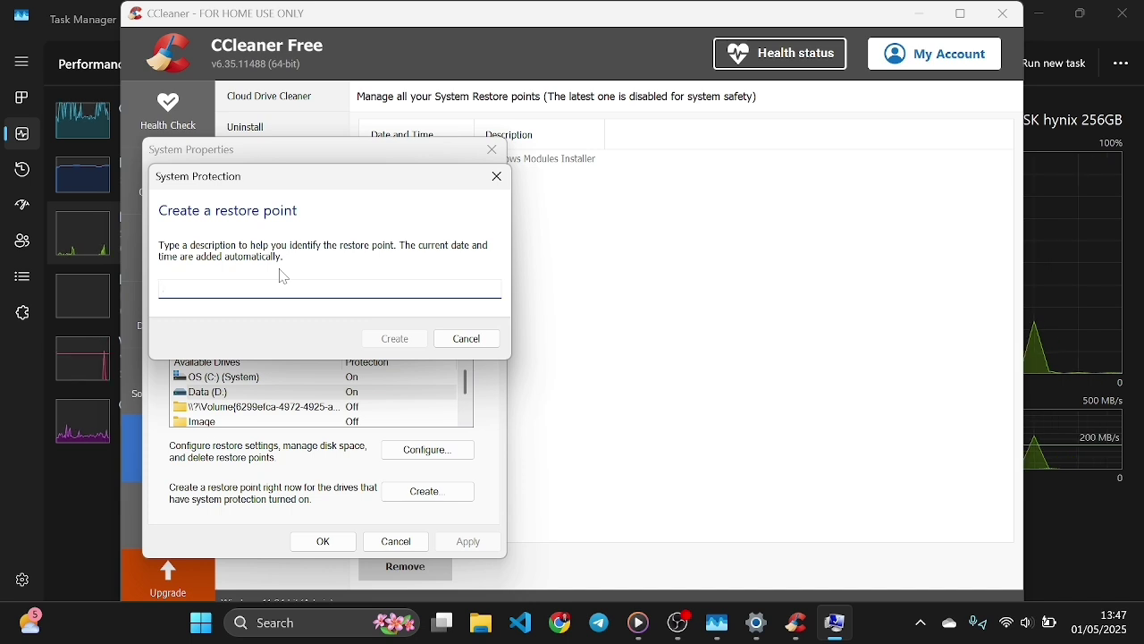
{"action": "type", "text": "mei"}
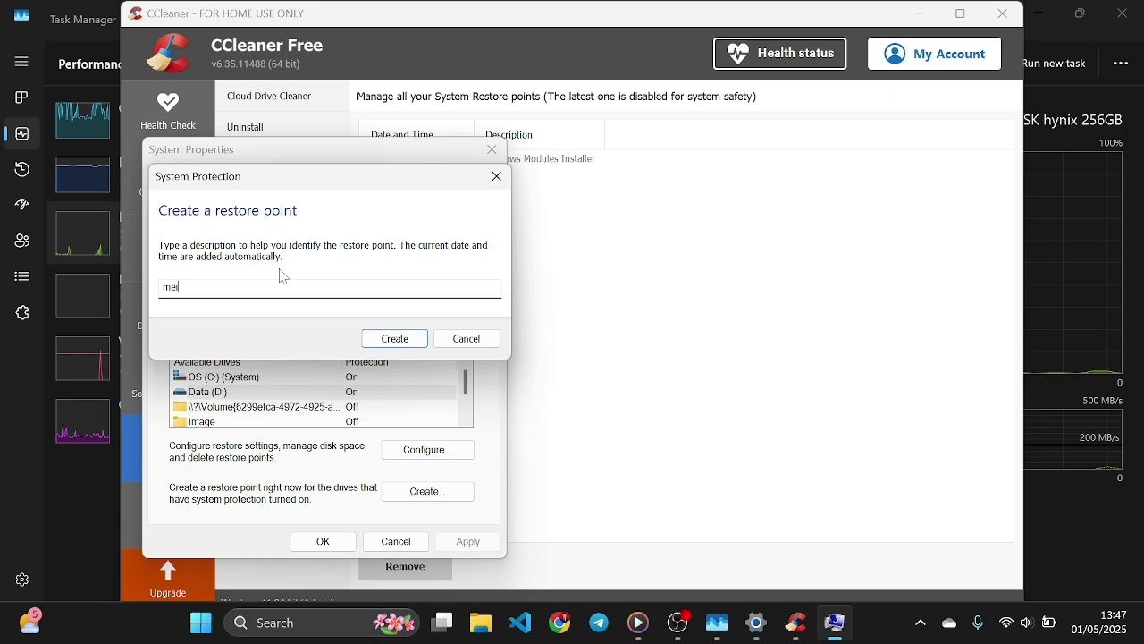
{"action": "key", "text": "BackSpace"}
{"action": "key", "text": "BackSpace"}
{"action": "key", "text": "BackSpace"}
{"action": "type", "text": "1"}
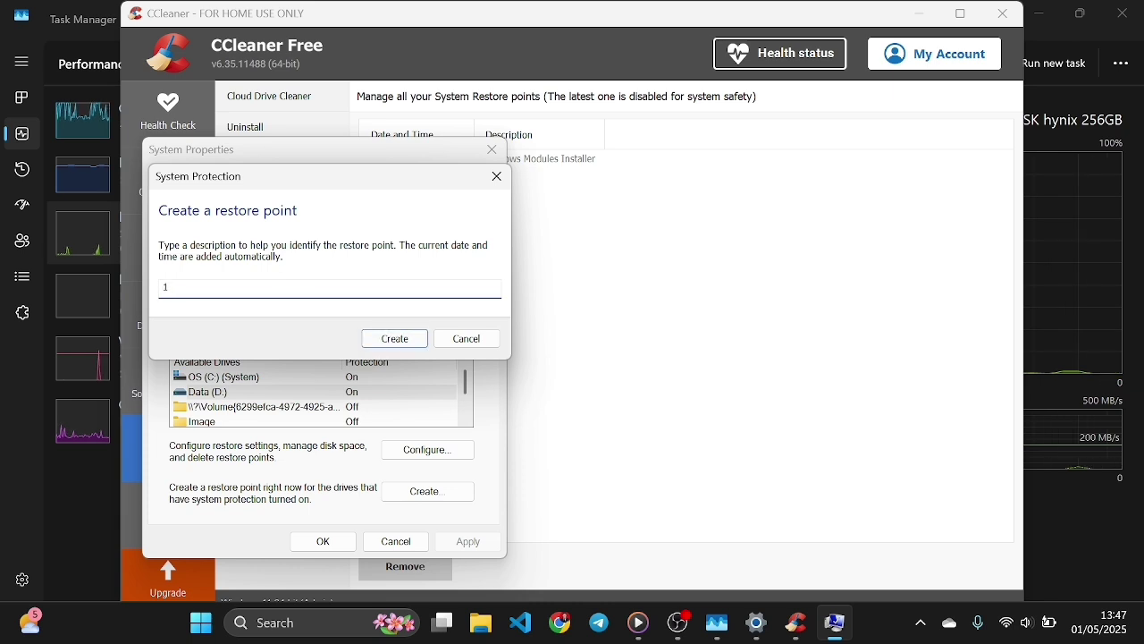
{"action": "type", "text": "m"}
{"action": "type", "text": "el"}
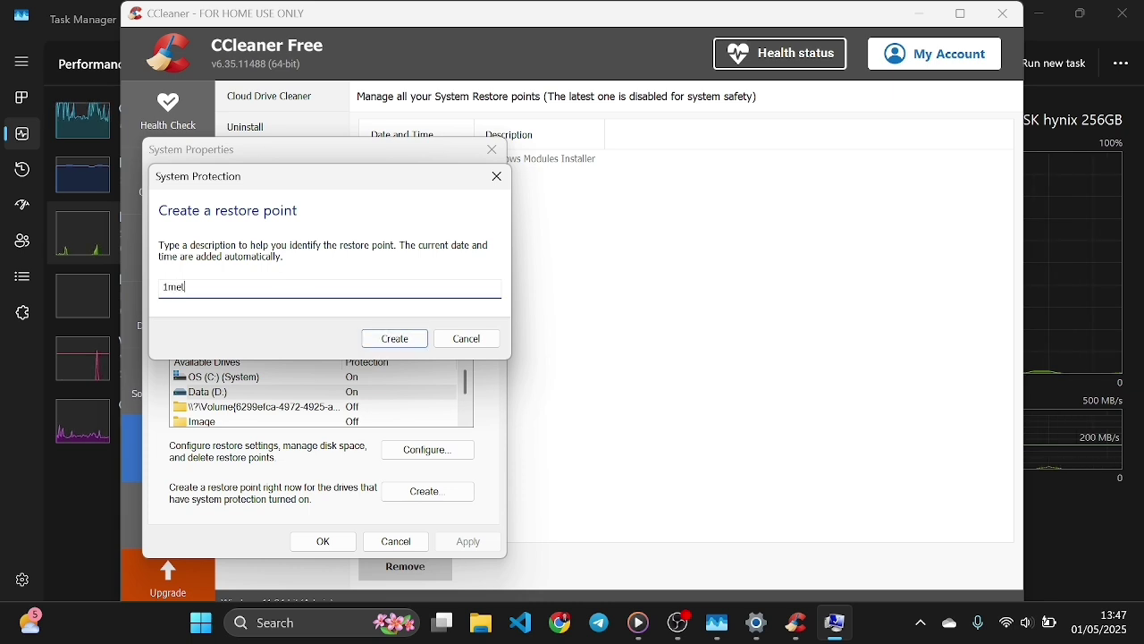
{"action": "type", "text": "2025"}
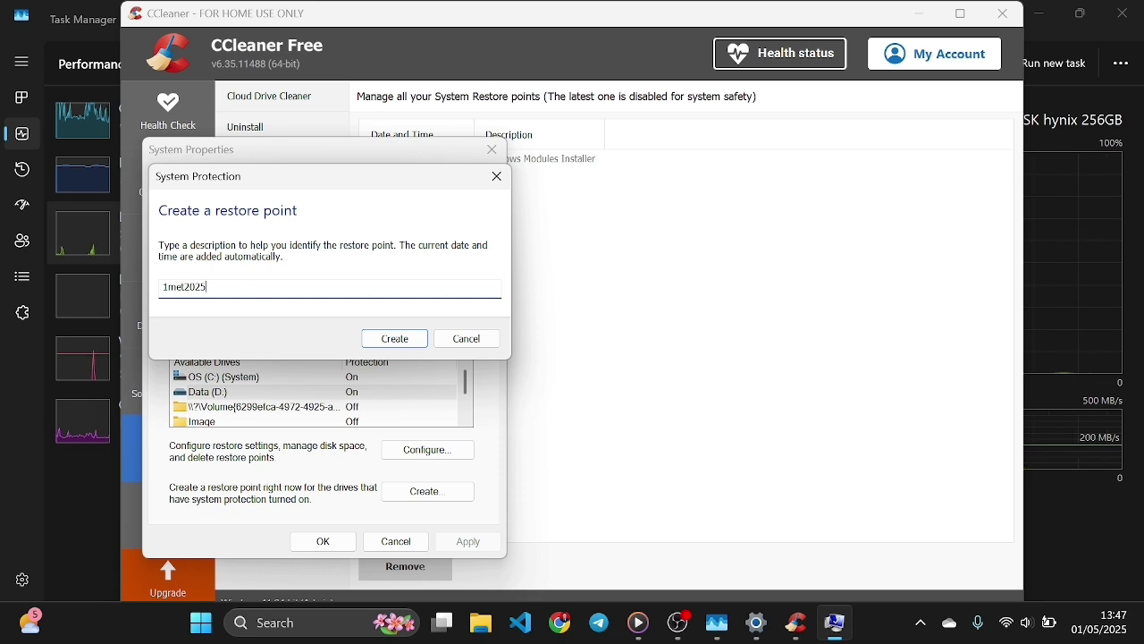
{"action": "left_click", "coordinate": [185, 287]}
{"action": "key", "text": "BackSpace"}
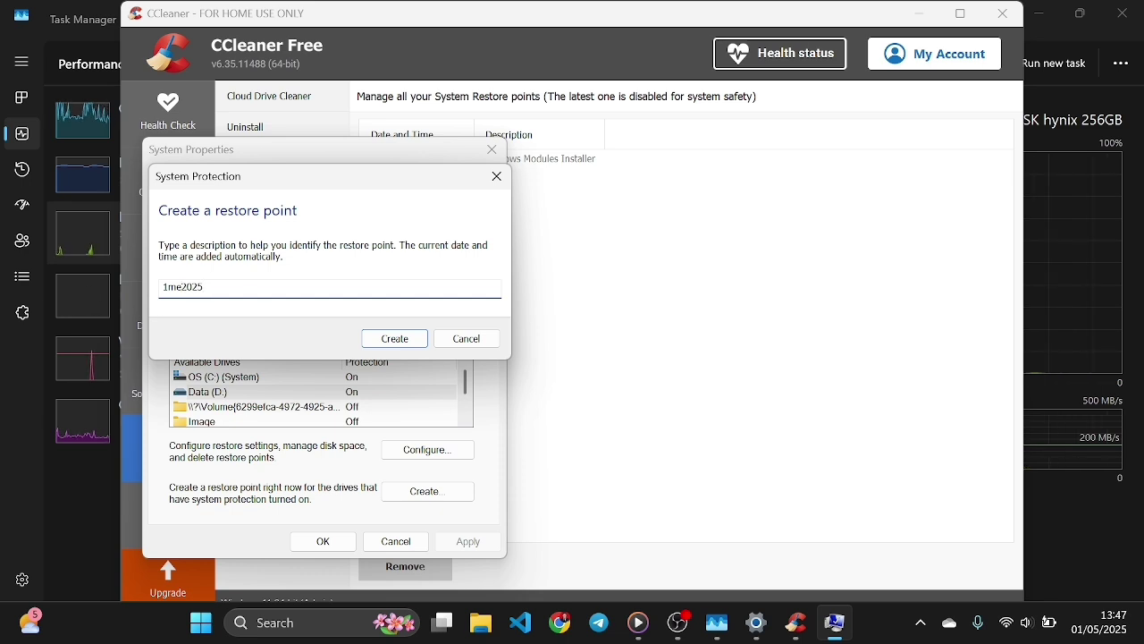
{"action": "type", "text": "i"}
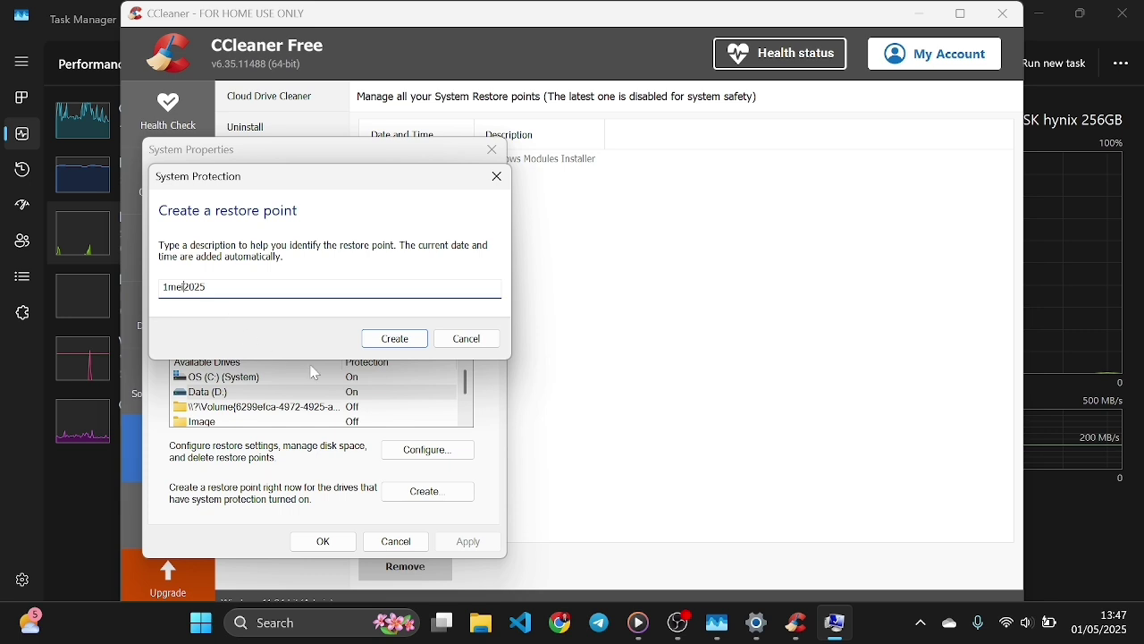
{"action": "left_click", "coordinate": [396, 339]}
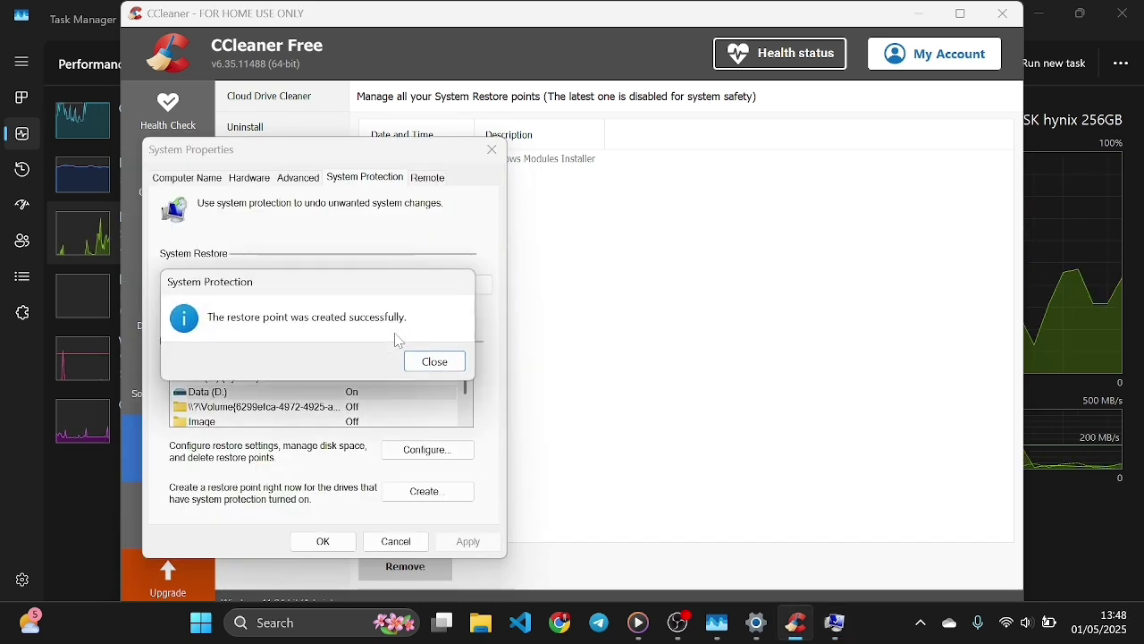
{"action": "left_click", "coordinate": [435, 361]}
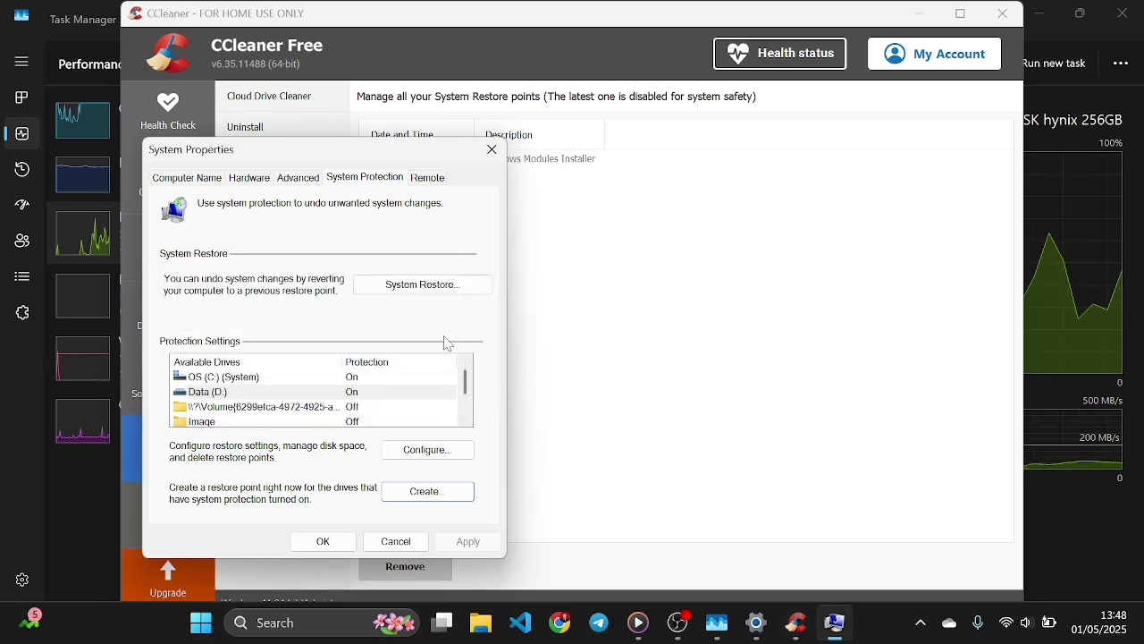
Inspect the restore points offered by System Restore, selecting 1mei2025, and leave System Restore and System Properties without restoring.
{"action": "left_click", "coordinate": [429, 286]}
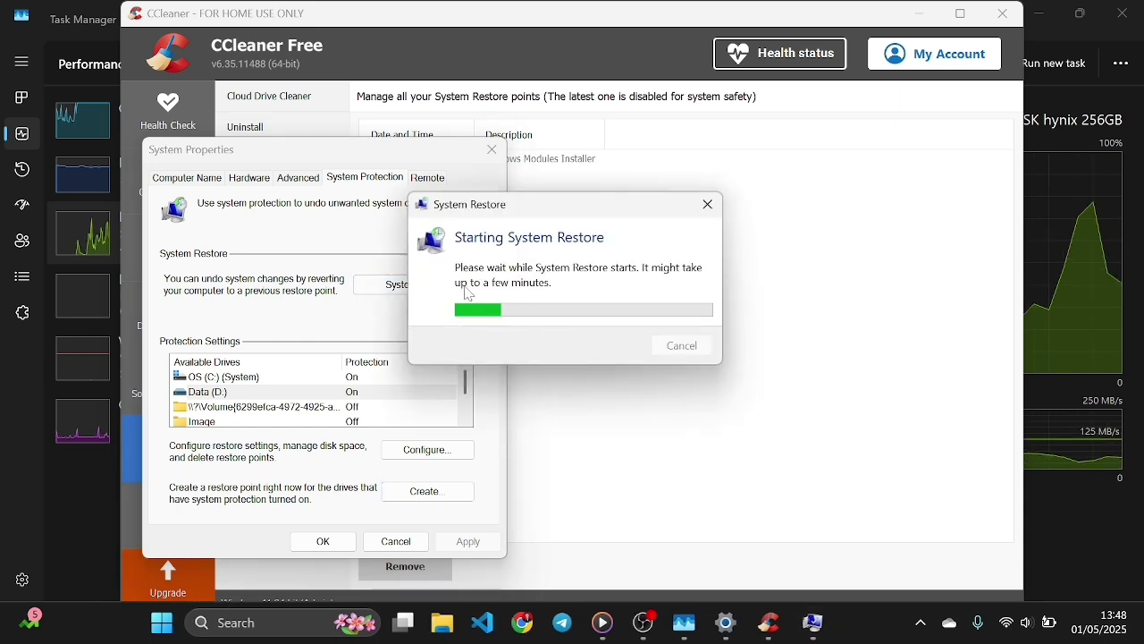
{"action": "left_click", "coordinate": [683, 503]}
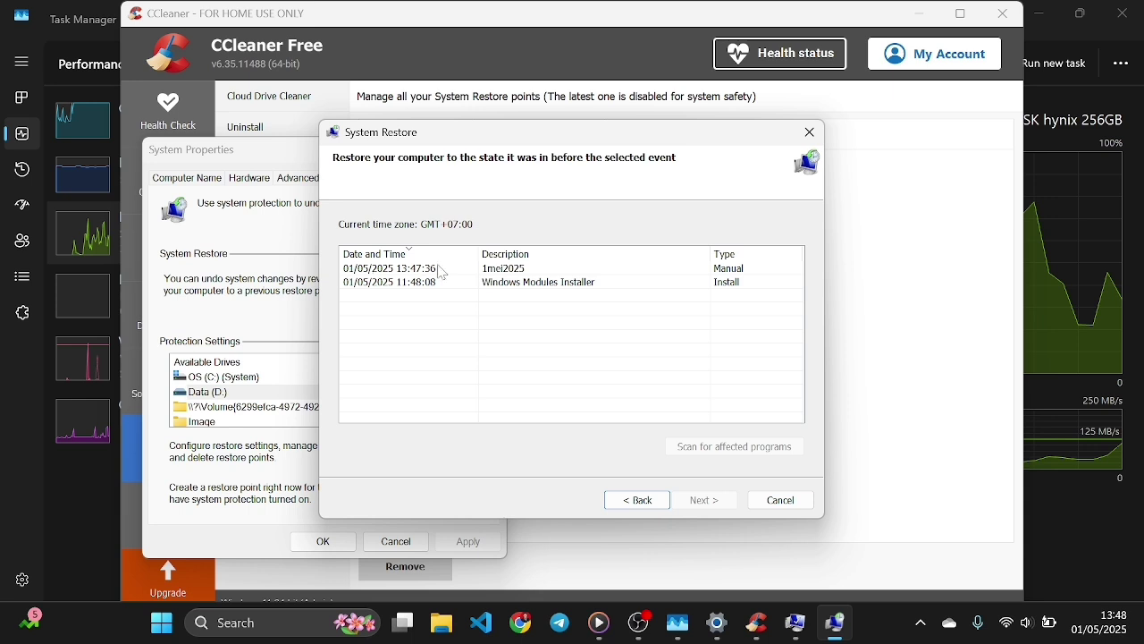
{"action": "left_click", "coordinate": [567, 270]}
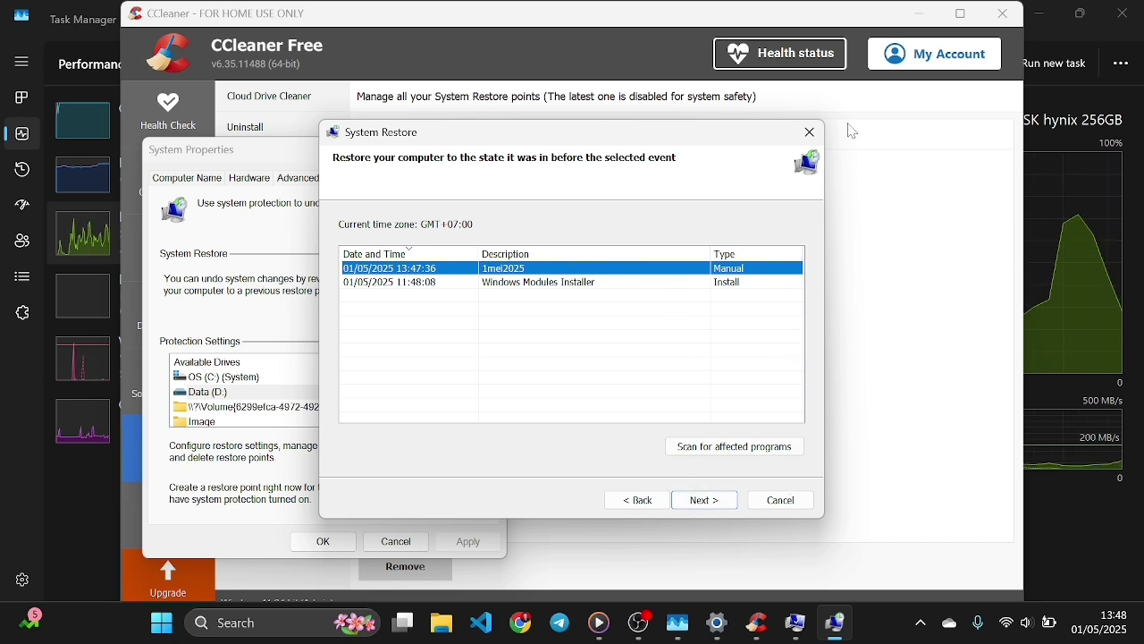
{"action": "left_click", "coordinate": [810, 133]}
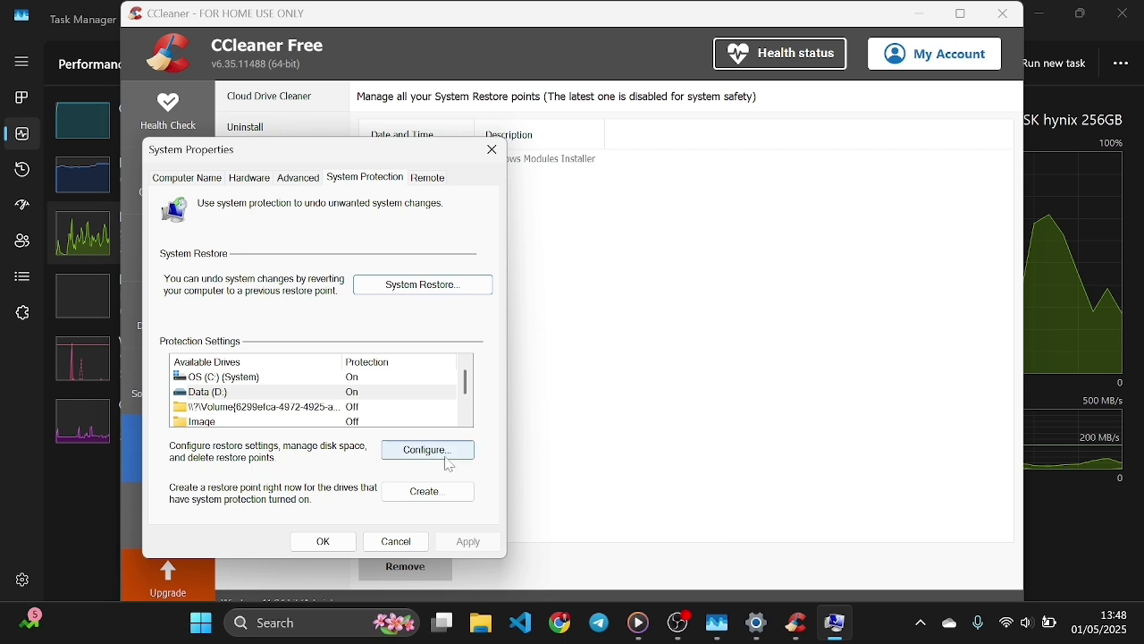
{"action": "left_click", "coordinate": [396, 541]}
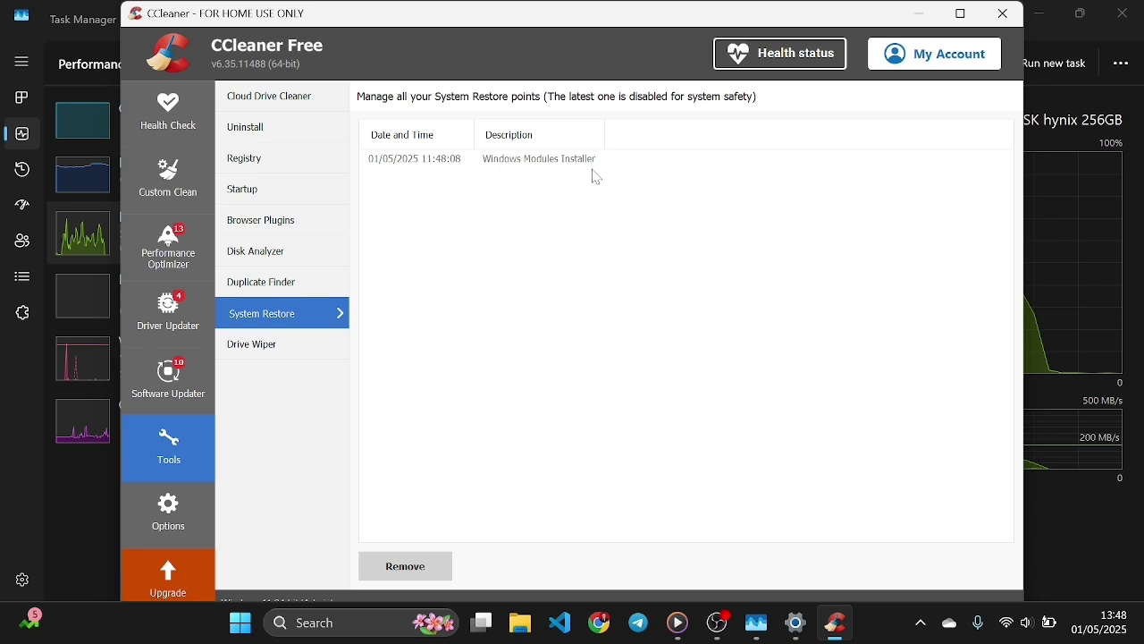
Refresh CCleaner's System Restore list and inspect its restore points, then close CCleaner and minimize Task Manager to reach the desktop.
{"action": "left_click", "coordinate": [302, 284]}
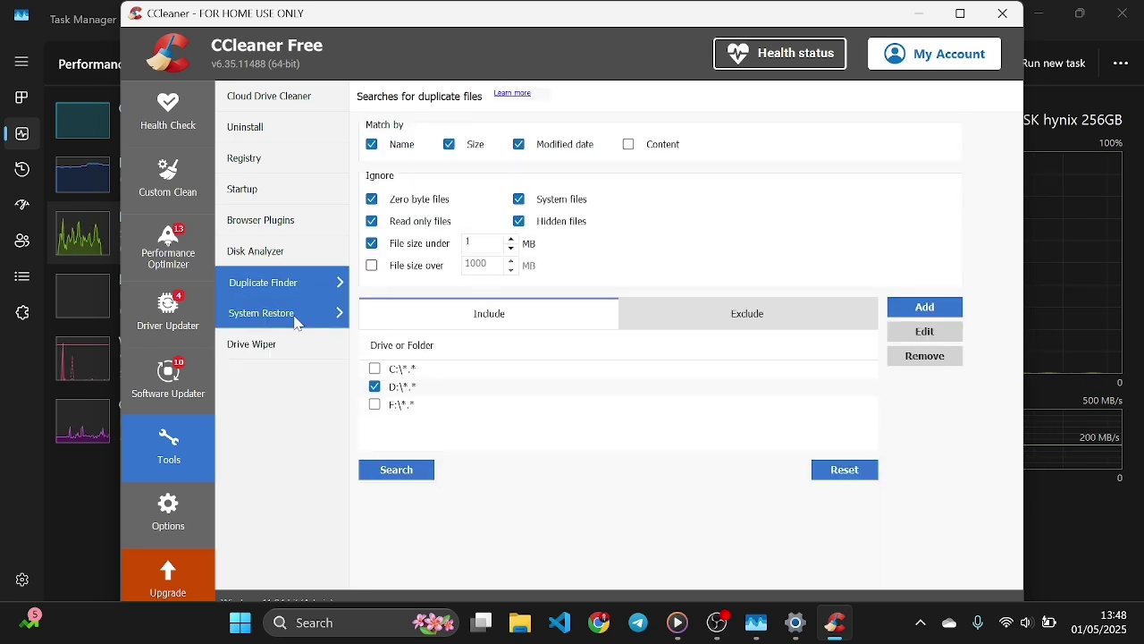
{"action": "left_click", "coordinate": [298, 320]}
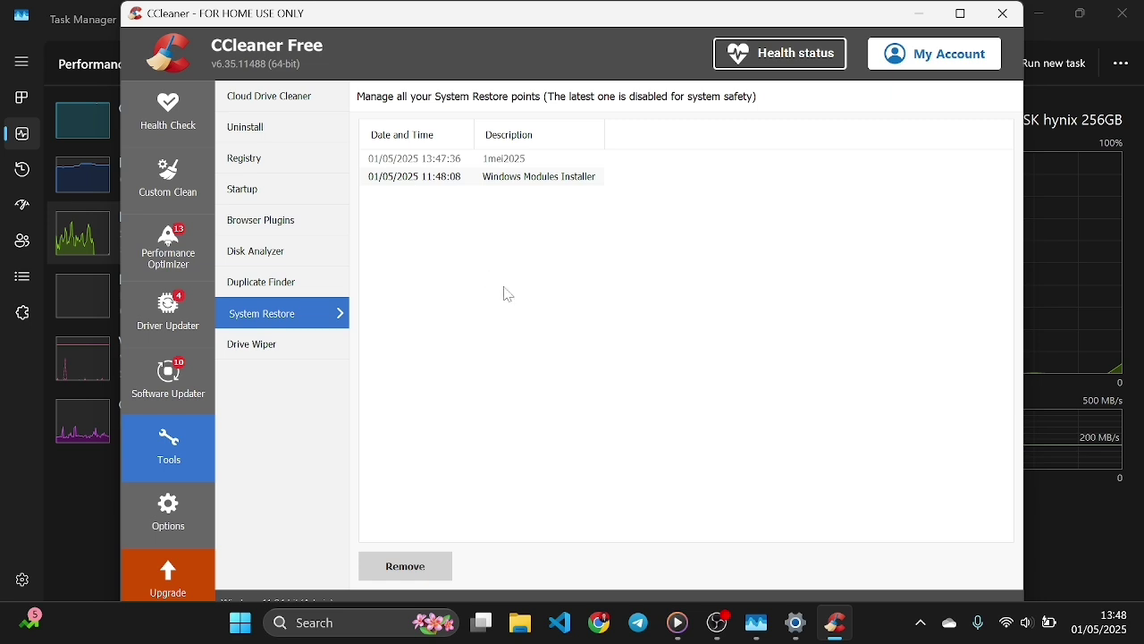
{"action": "left_click", "coordinate": [521, 181]}
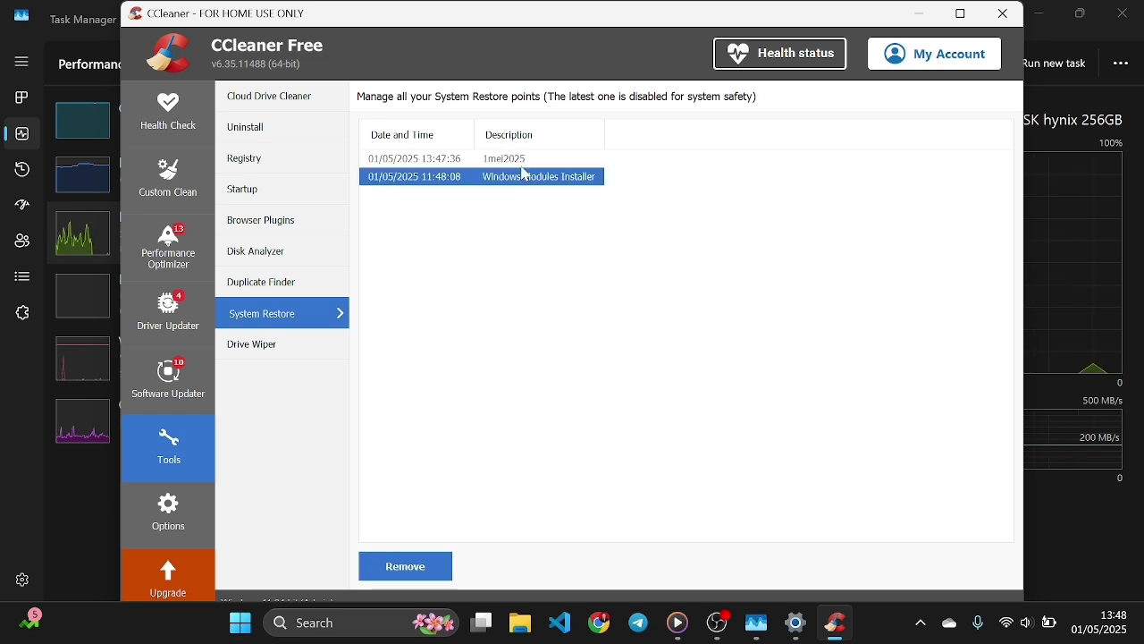
{"action": "left_click", "coordinate": [517, 162]}
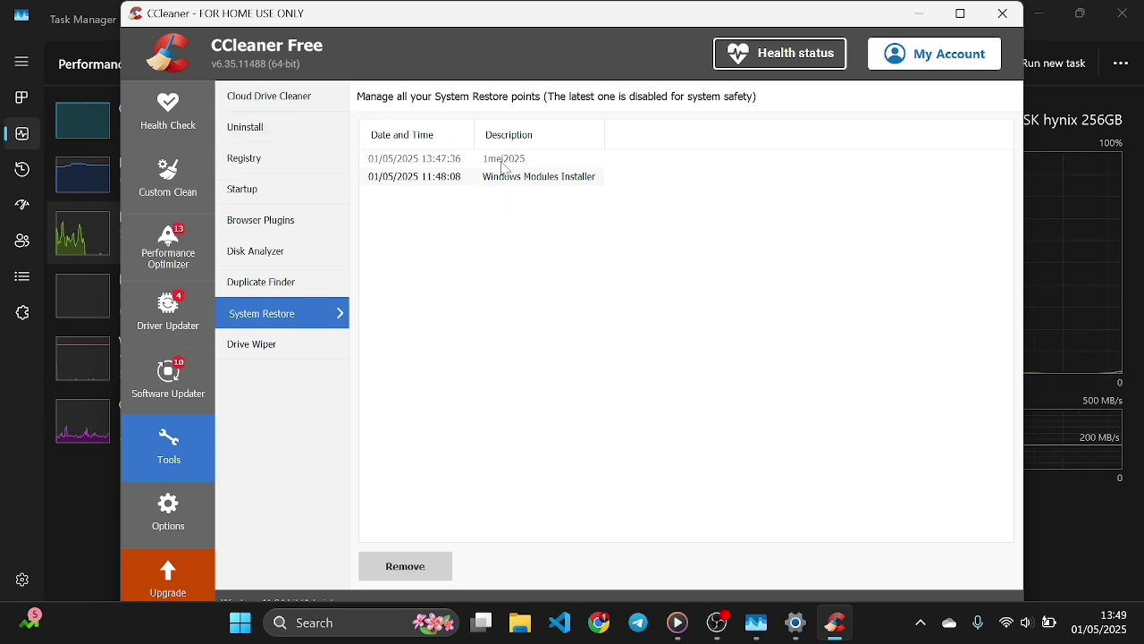
{"action": "left_click", "coordinate": [544, 179]}
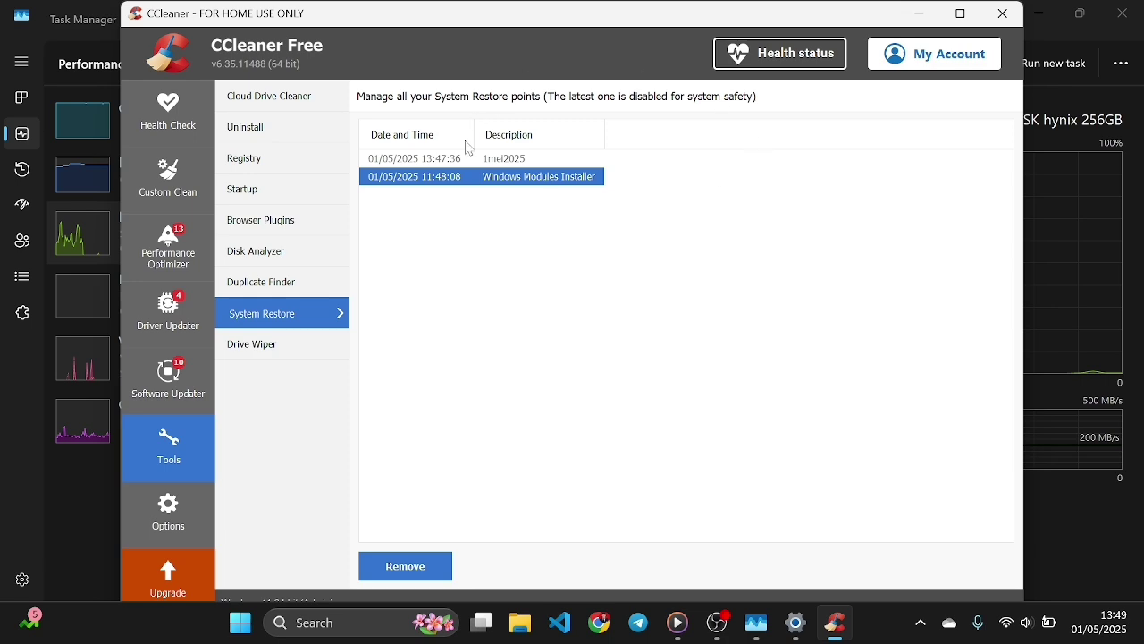
{"action": "left_click", "coordinate": [1000, 19]}
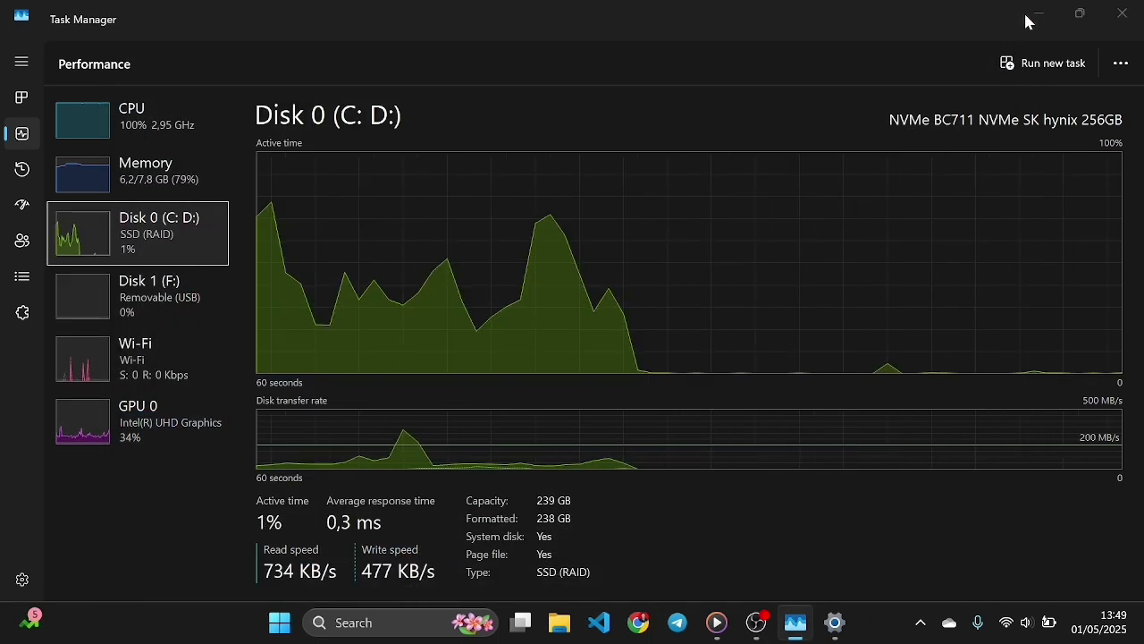
{"action": "left_click", "coordinate": [1026, 19]}
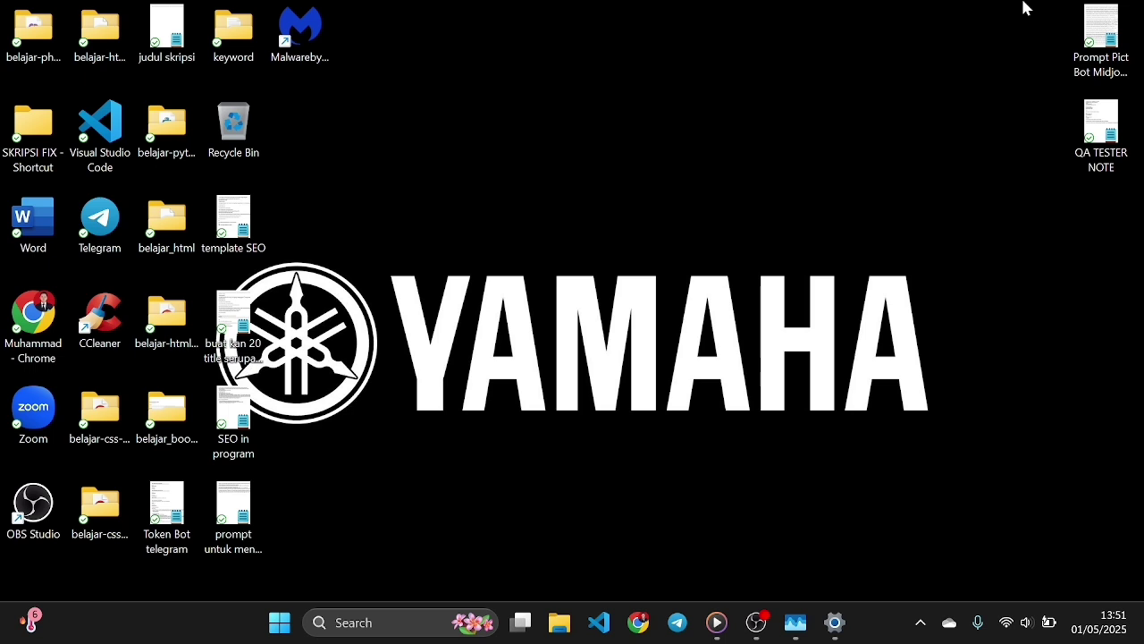
Switch to File Explorer's This PC view and show the properties of the OS (C:) drive to check its disk space.
{"action": "key", "text": "super"}
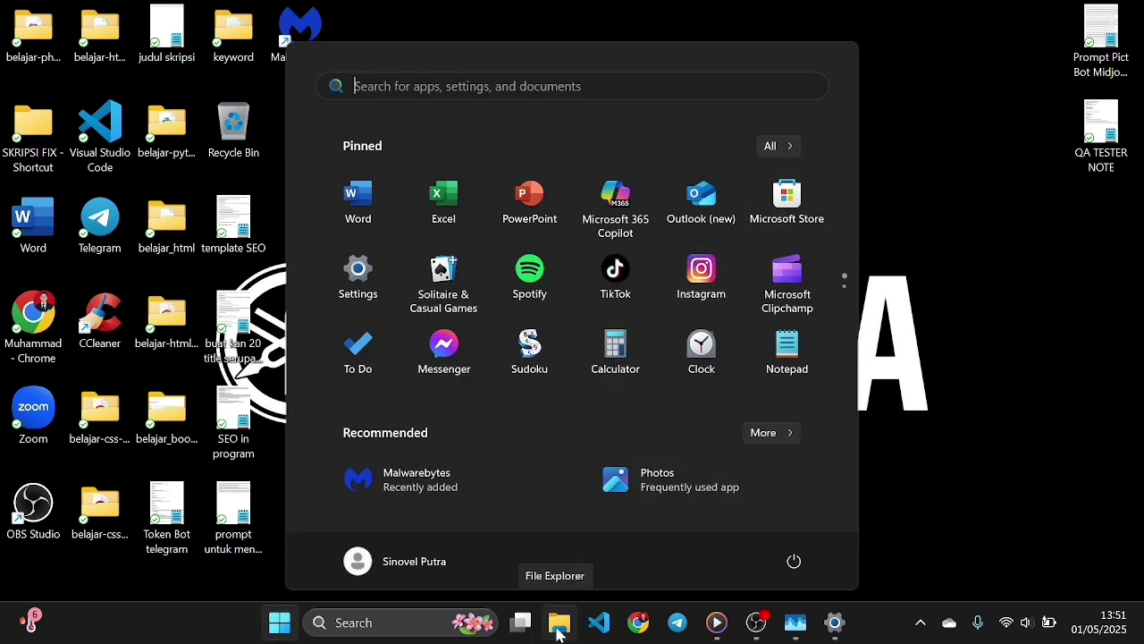
{"action": "left_click", "coordinate": [558, 631]}
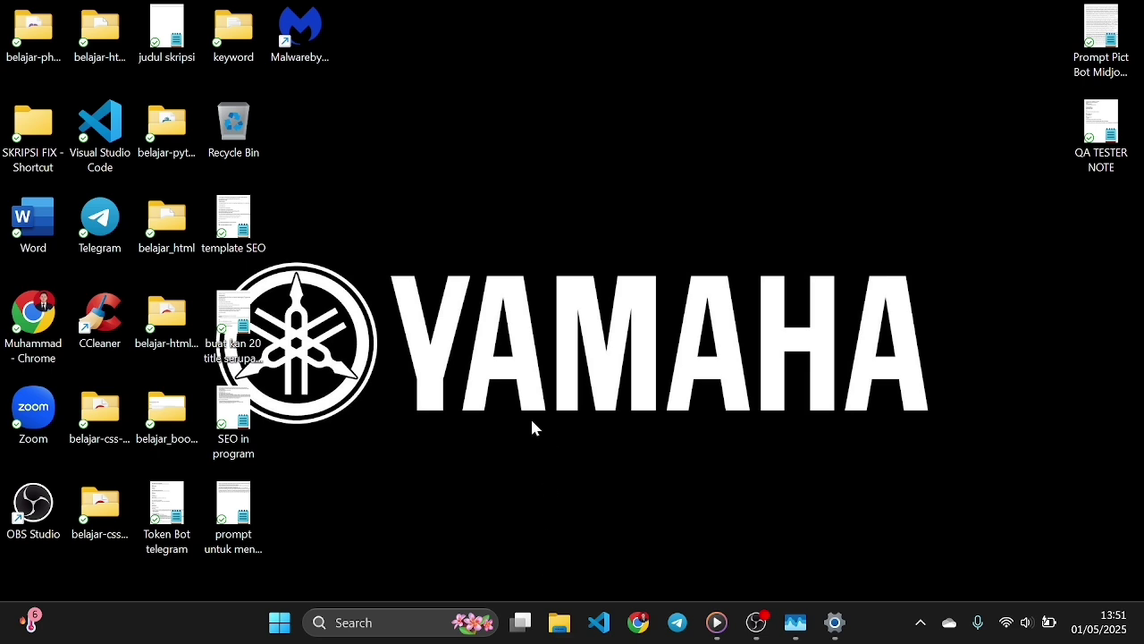
{"action": "scroll", "coordinate": [77, 429], "scroll_direction": "down", "scroll_amount": 5}
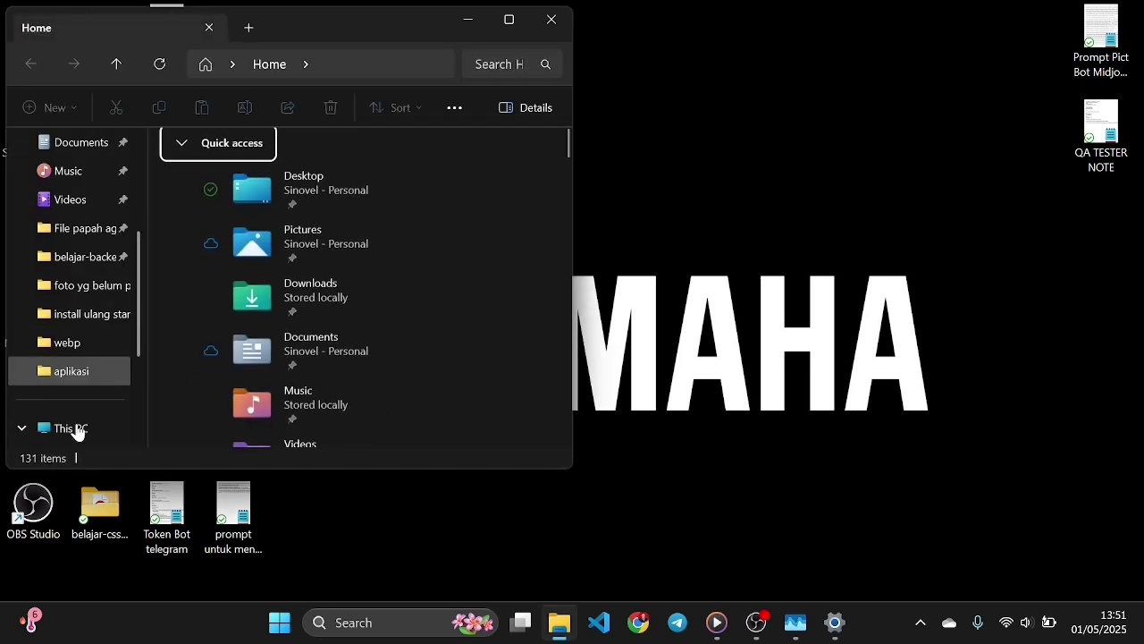
{"action": "scroll", "coordinate": [77, 429], "scroll_direction": "down", "scroll_amount": 4}
{"action": "left_click", "coordinate": [79, 287]}
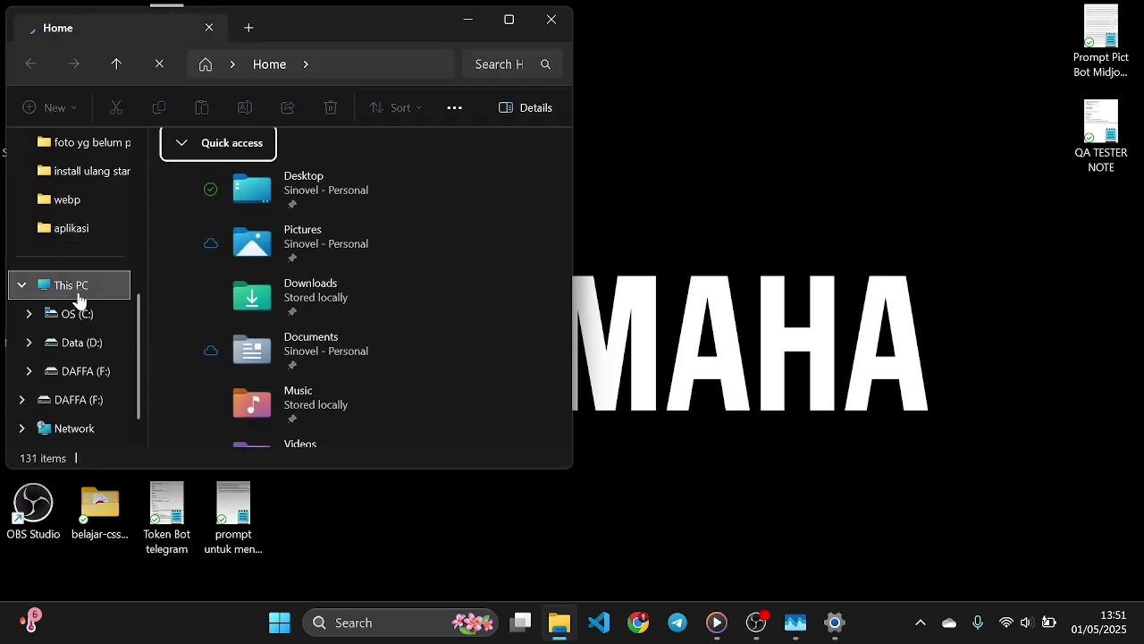
{"action": "right_click", "coordinate": [78, 291]}
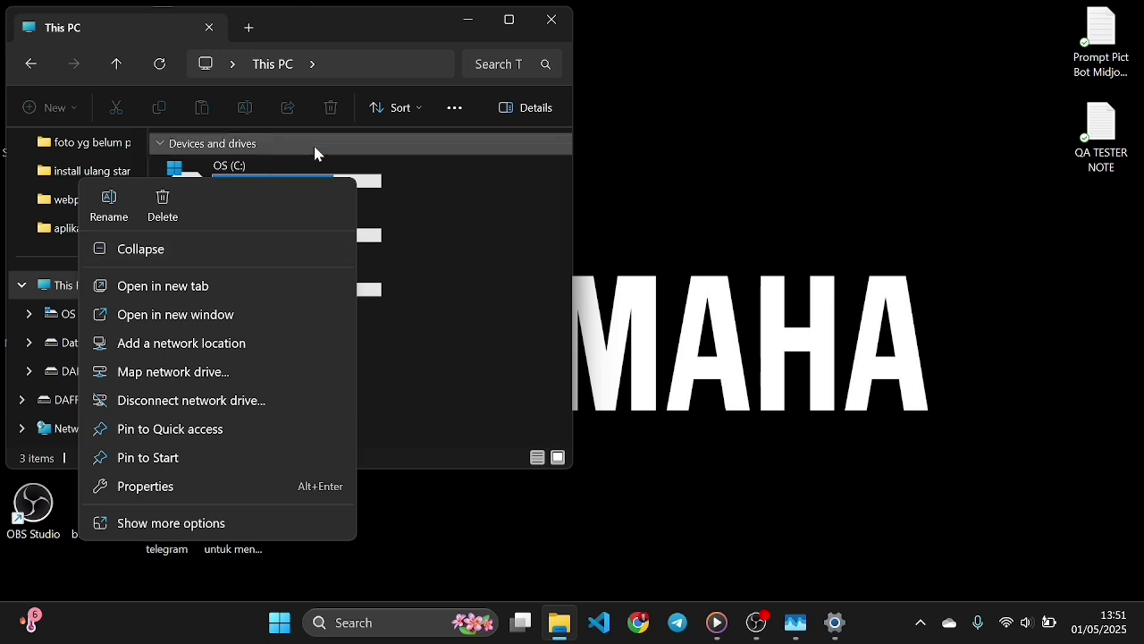
{"action": "left_click", "coordinate": [375, 181]}
{"action": "right_click", "coordinate": [374, 182]}
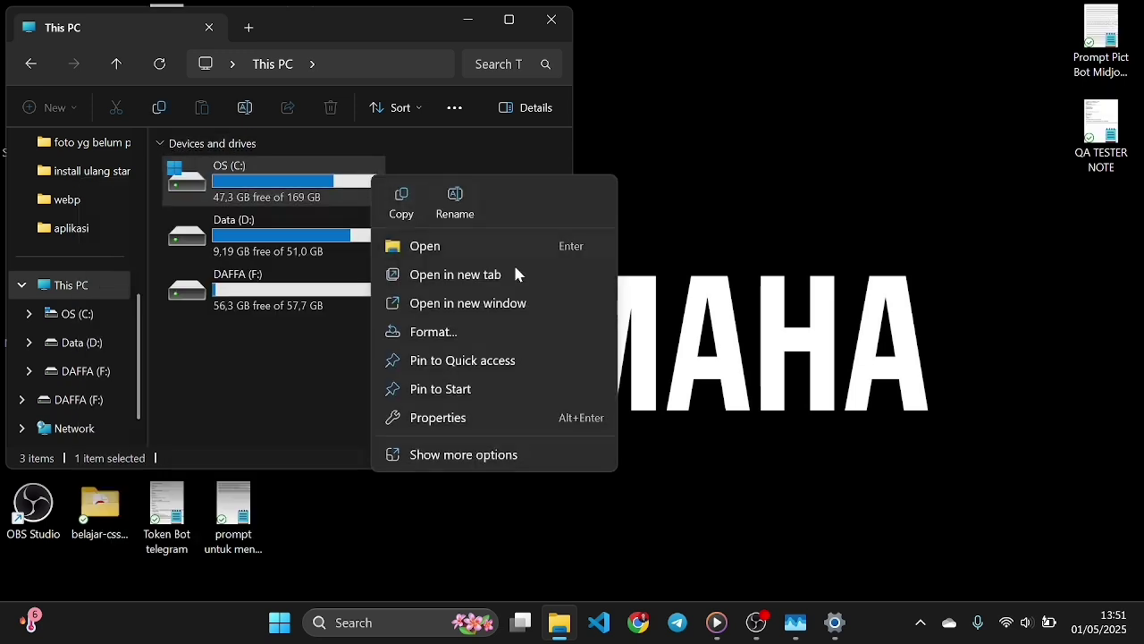
{"action": "left_click", "coordinate": [478, 418]}
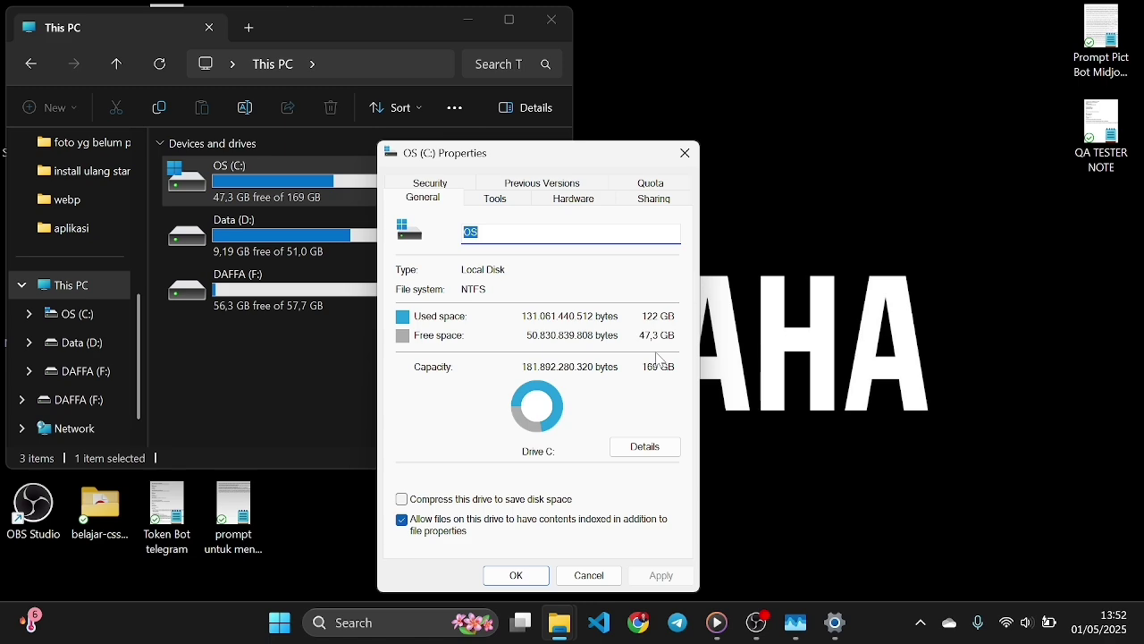
Switch to Windows Settings and open the Temporary files page in the System storage settings.
{"action": "key", "text": "super"}
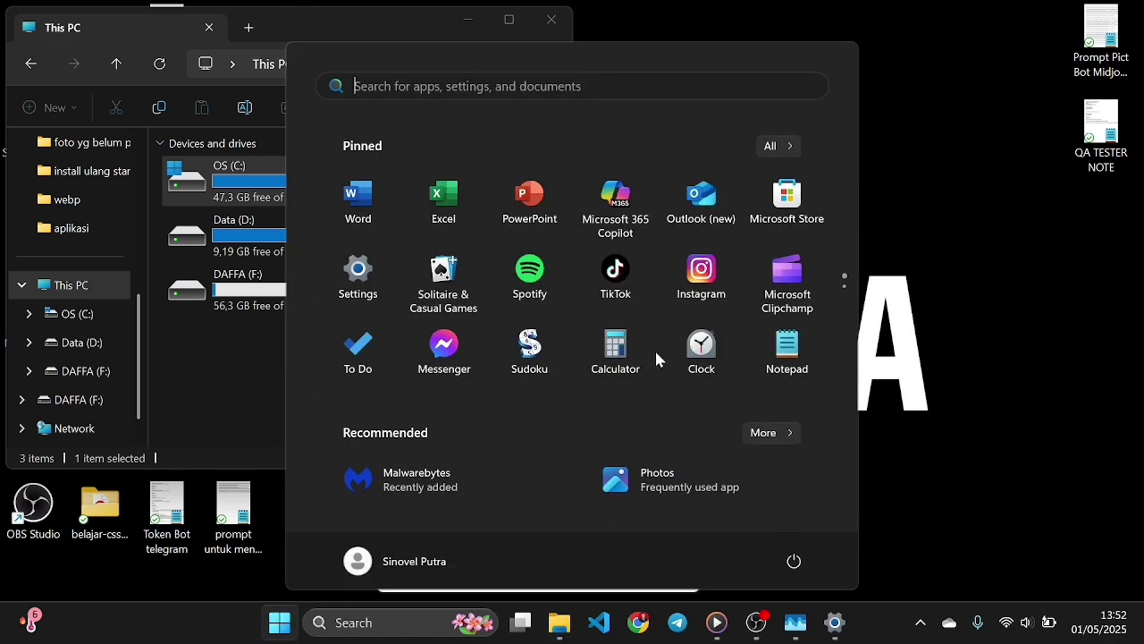
{"action": "type", "text": "sett"}
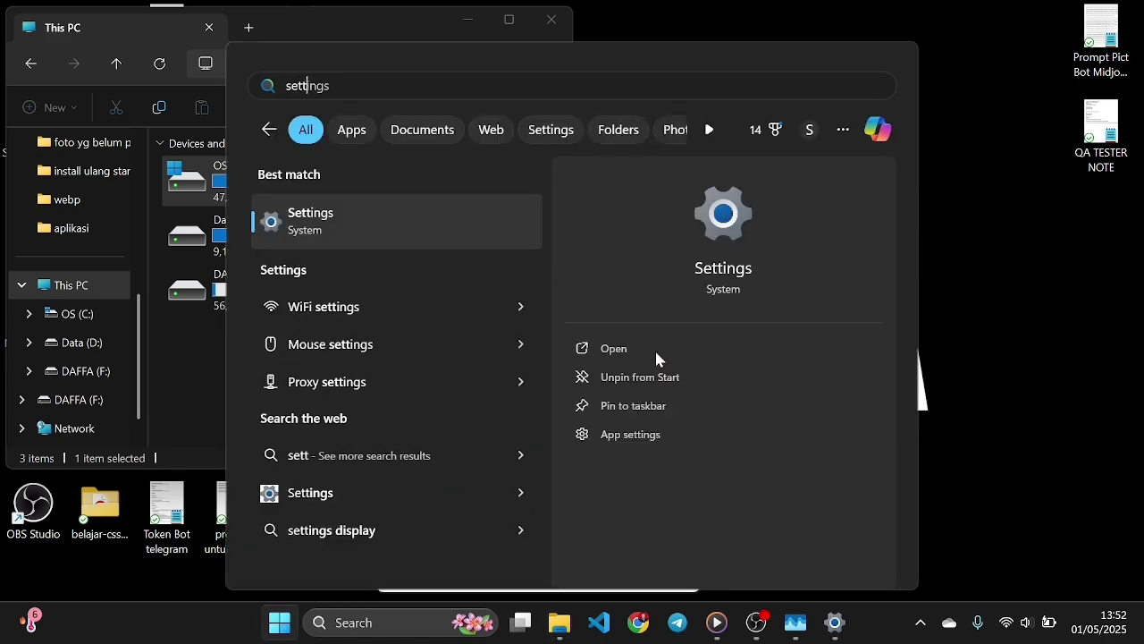
{"action": "left_click", "coordinate": [654, 349]}
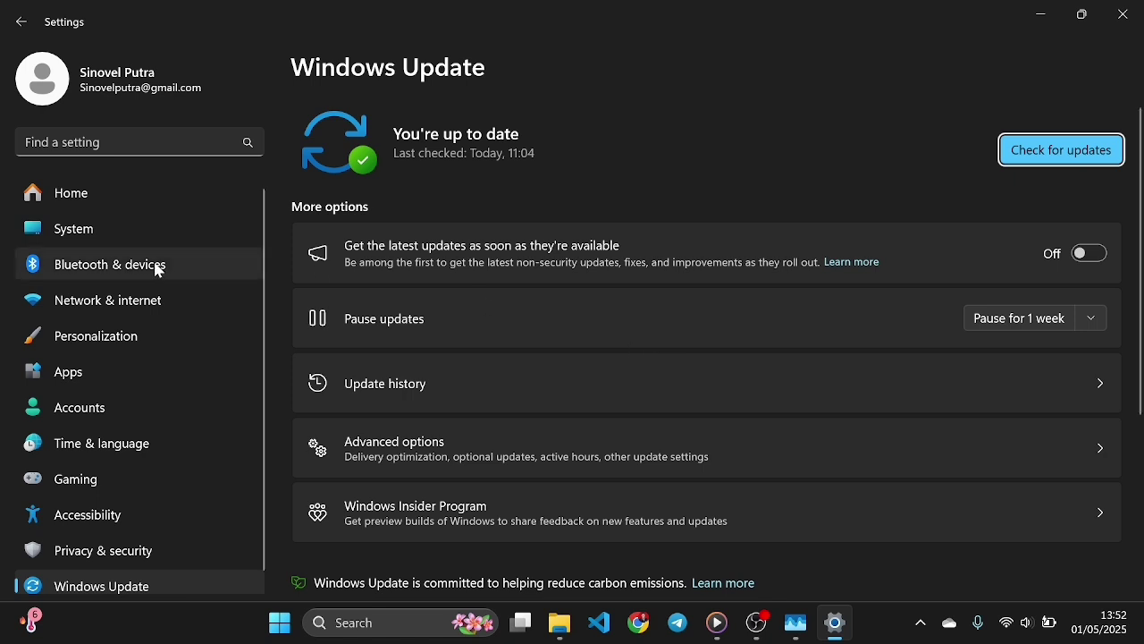
{"action": "left_click", "coordinate": [139, 240]}
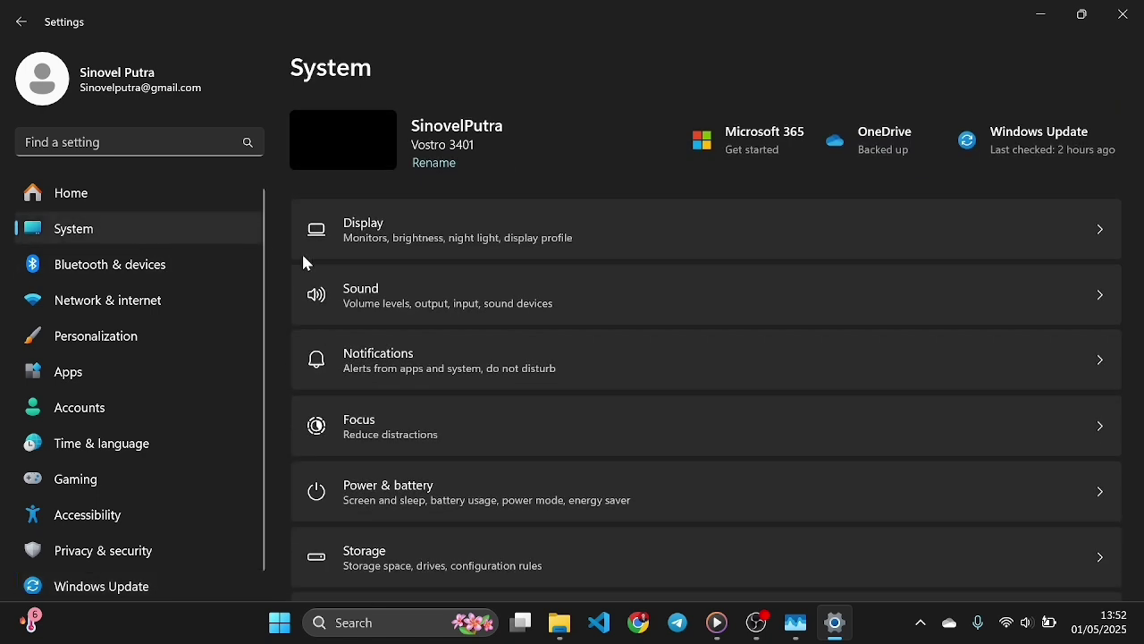
{"action": "scroll", "coordinate": [421, 501], "scroll_direction": "down", "scroll_amount": 2}
{"action": "left_click", "coordinate": [481, 429]}
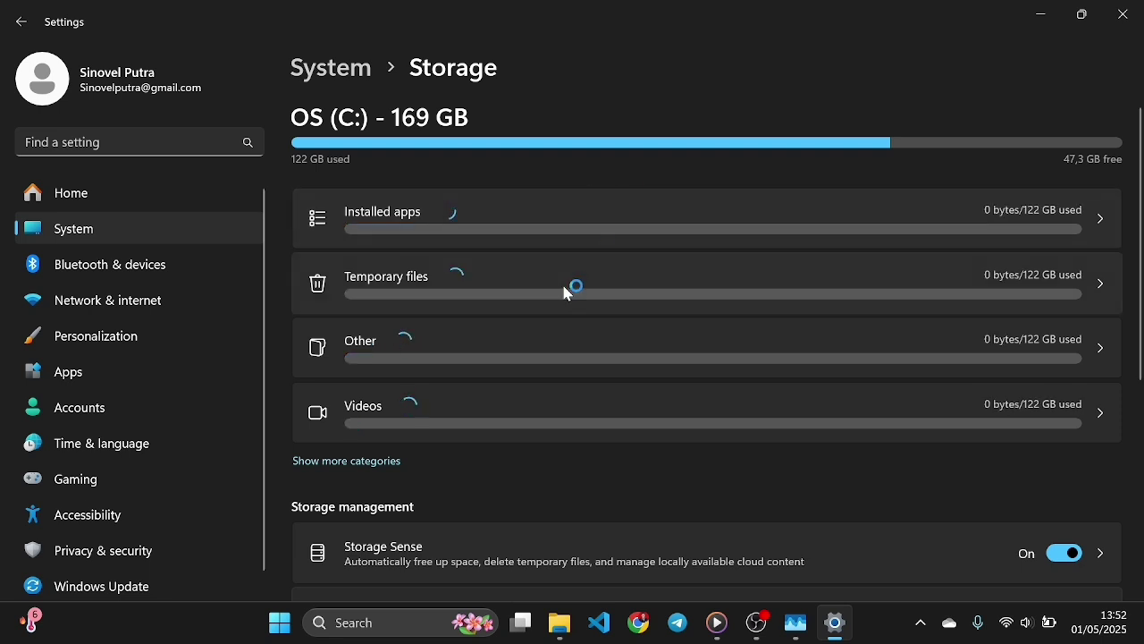
{"action": "left_click", "coordinate": [572, 274]}
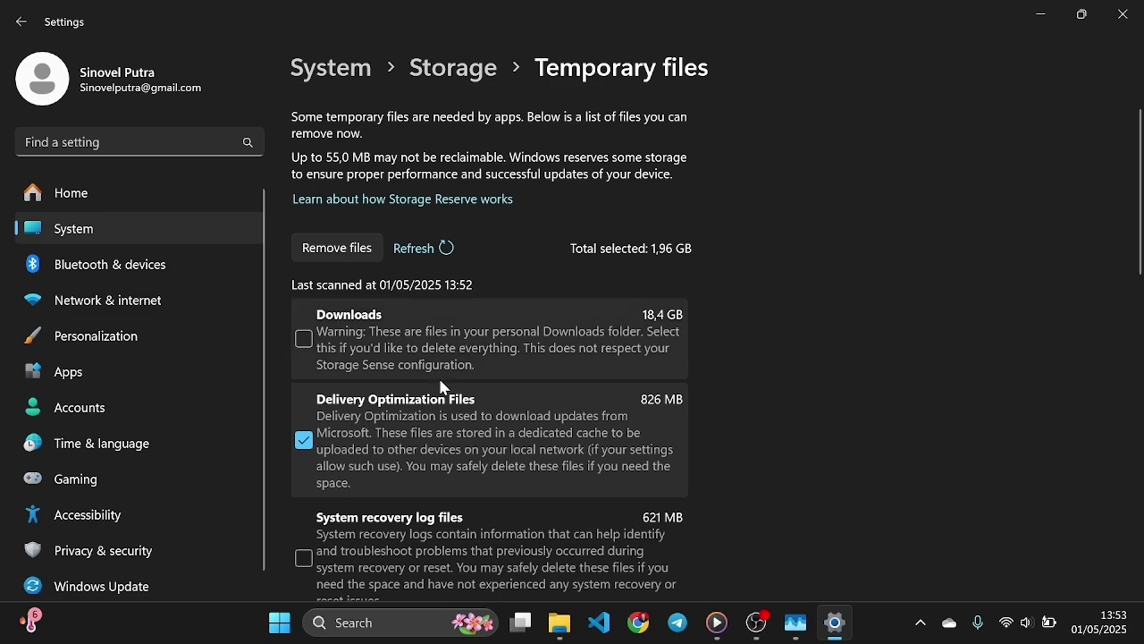
Review the temporary file categories and permanently remove the preselected ones, leaving Downloads and System recovery log files unselected.
{"action": "scroll", "coordinate": [438, 427], "scroll_direction": "down", "scroll_amount": 3}
{"action": "scroll", "coordinate": [437, 428], "scroll_direction": "down", "scroll_amount": 9}
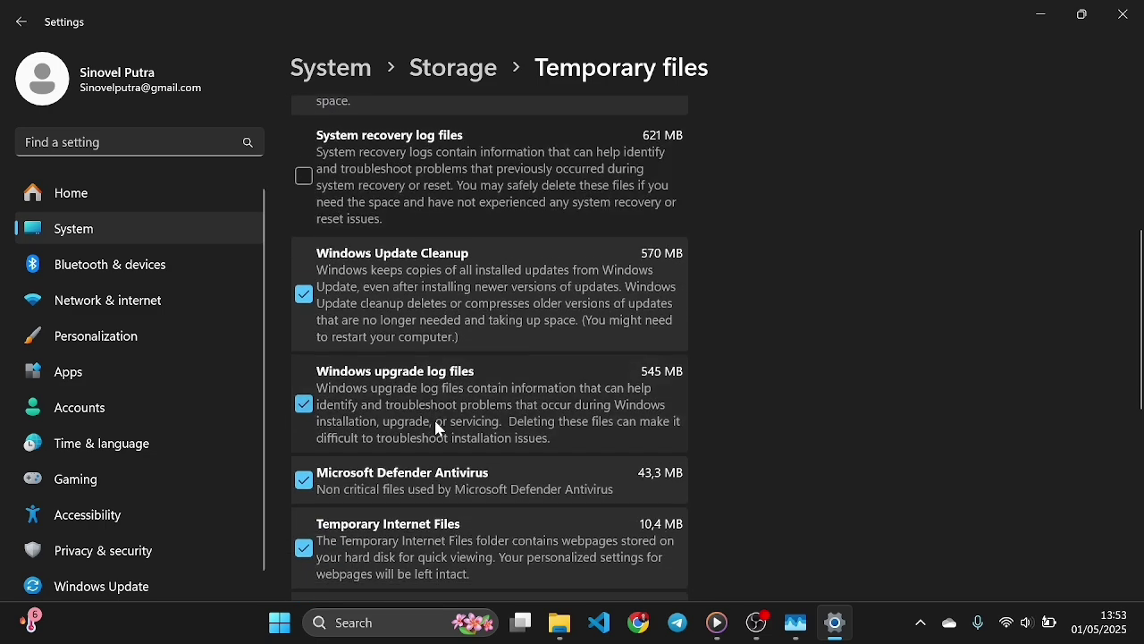
{"action": "scroll", "coordinate": [436, 427], "scroll_direction": "down", "scroll_amount": 3}
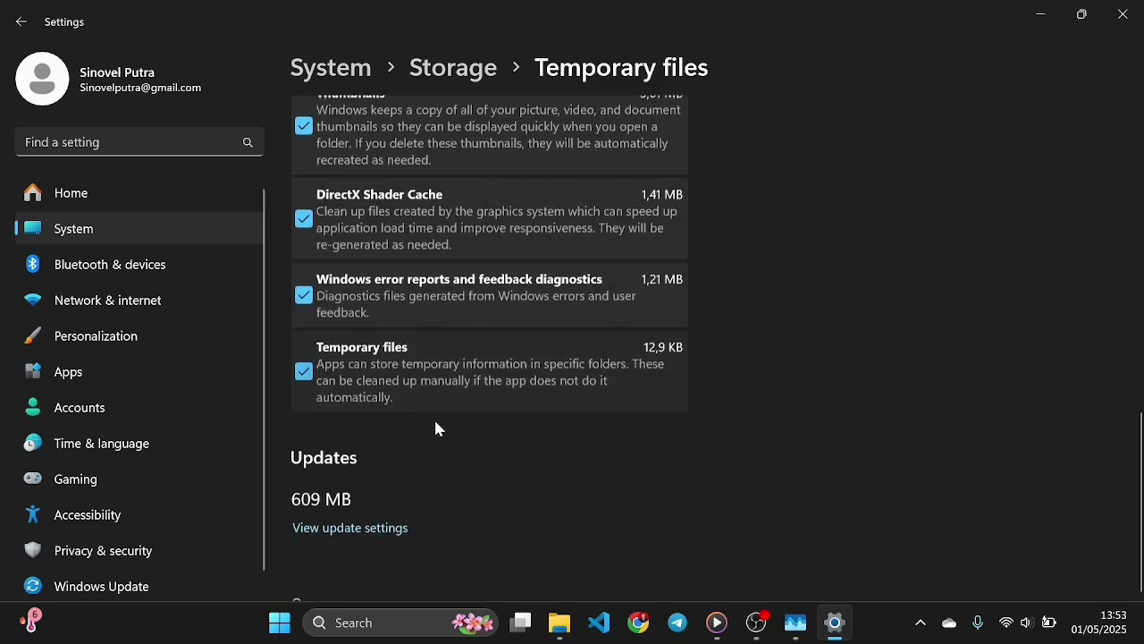
{"action": "scroll", "coordinate": [436, 427], "scroll_direction": "up", "scroll_amount": 4}
{"action": "scroll", "coordinate": [436, 427], "scroll_direction": "up", "scroll_amount": 10}
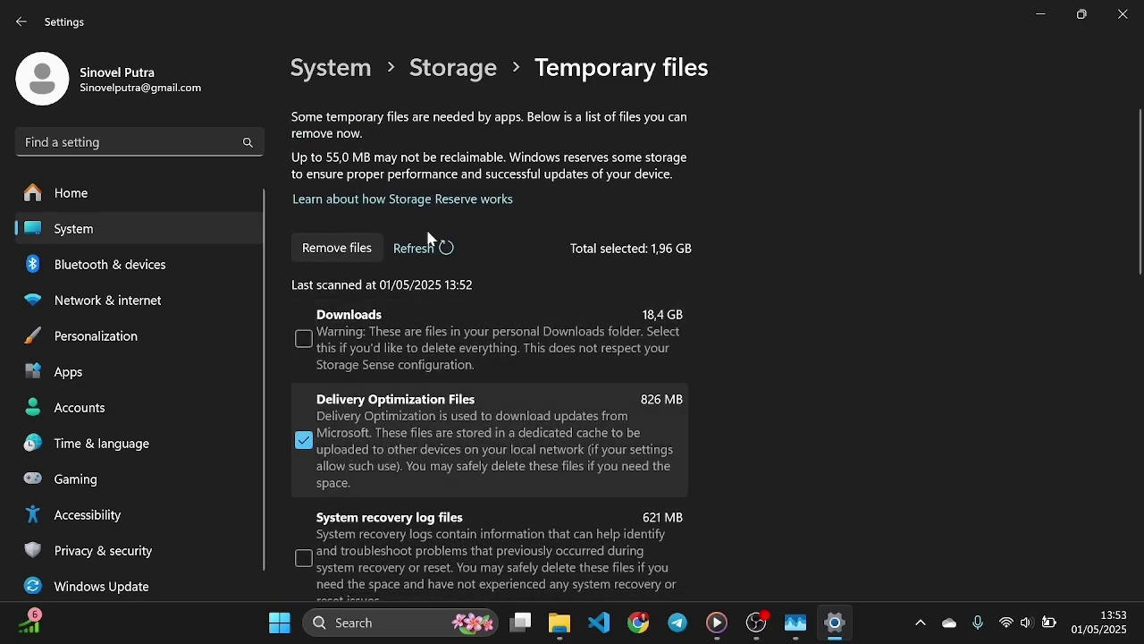
{"action": "left_click", "coordinate": [351, 254]}
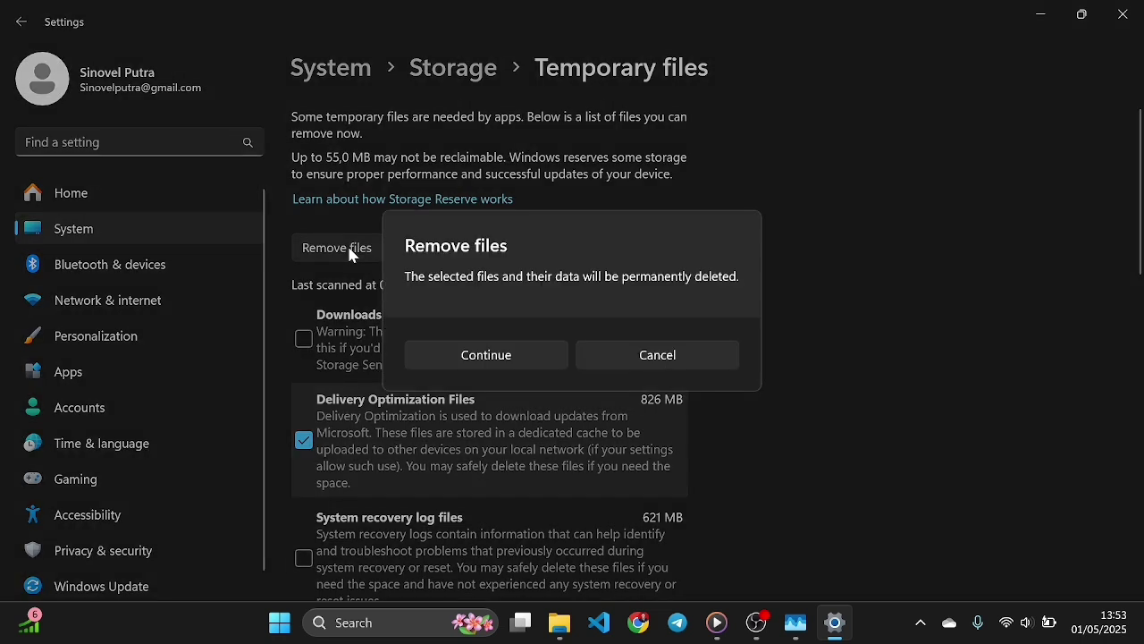
{"action": "left_click", "coordinate": [522, 361]}
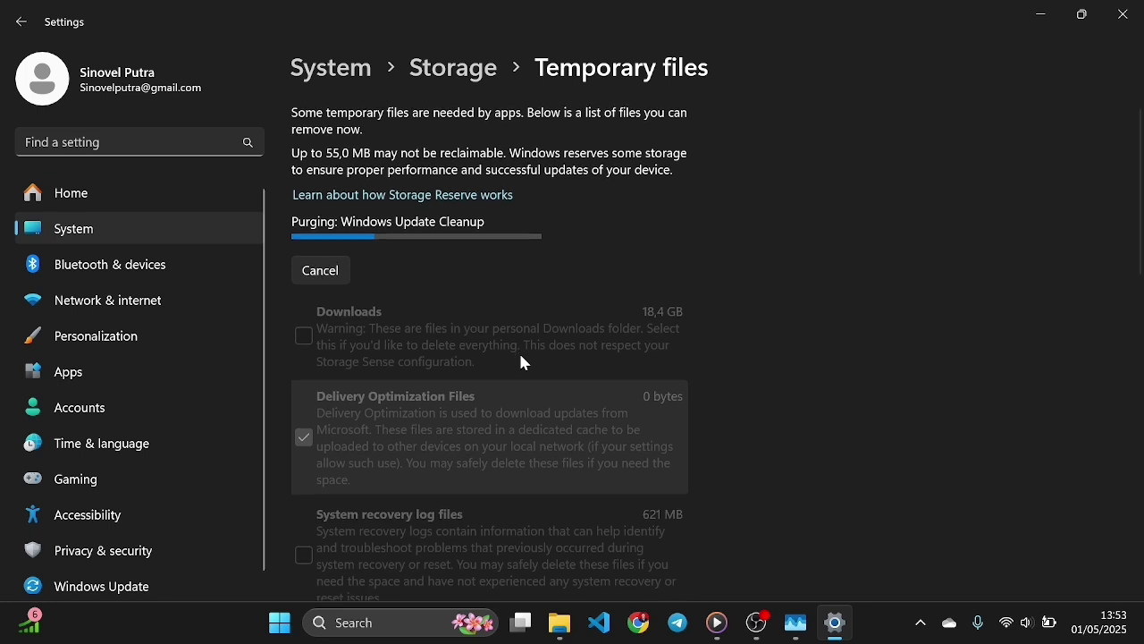
Examine the temporary file categories during the cleanup, minimize Settings, and check the OS (C:) drive's used and free space before closing its properties.
{"action": "scroll", "coordinate": [523, 361], "scroll_direction": "down", "scroll_amount": 4}
{"action": "scroll", "coordinate": [523, 361], "scroll_direction": "down", "scroll_amount": 1}
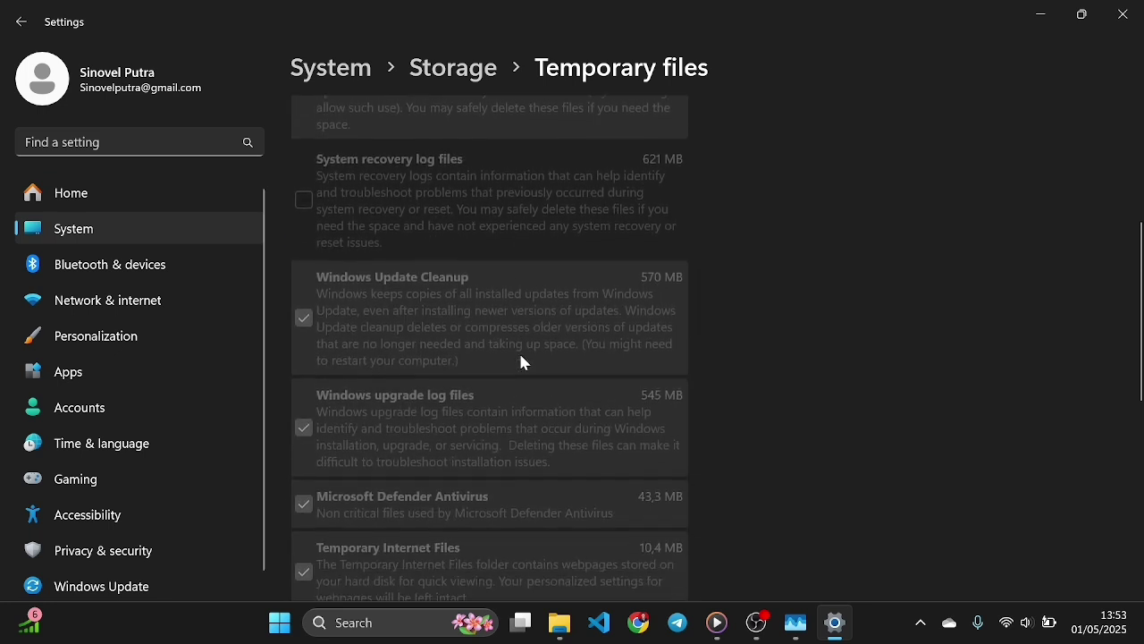
{"action": "scroll", "coordinate": [523, 361], "scroll_direction": "down", "scroll_amount": 3}
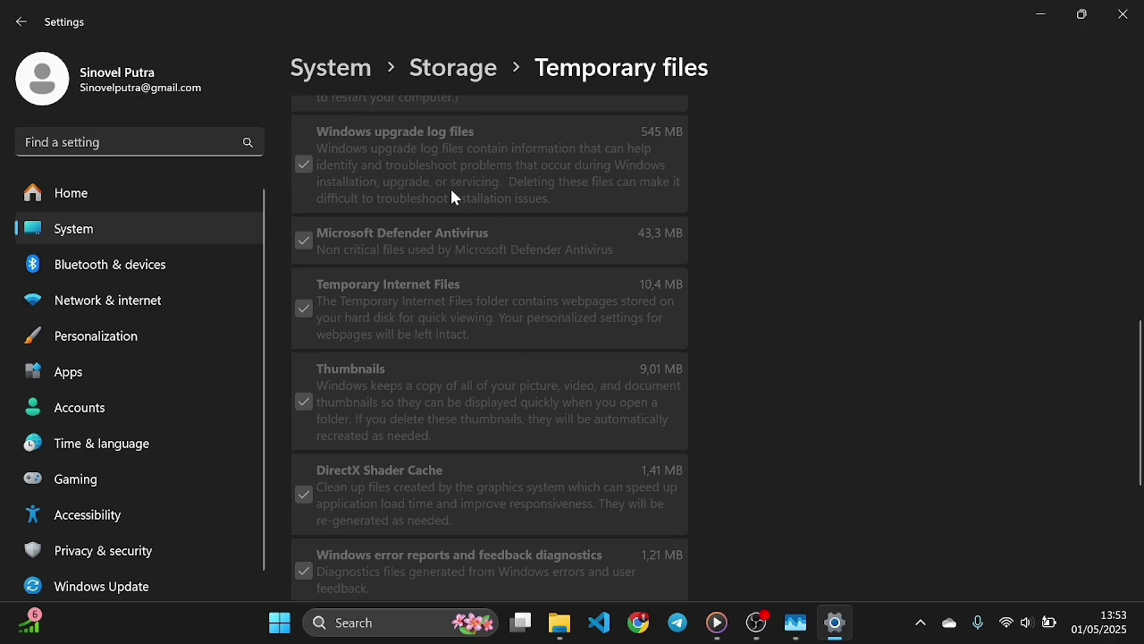
{"action": "scroll", "coordinate": [435, 224], "scroll_direction": "up", "scroll_amount": 10}
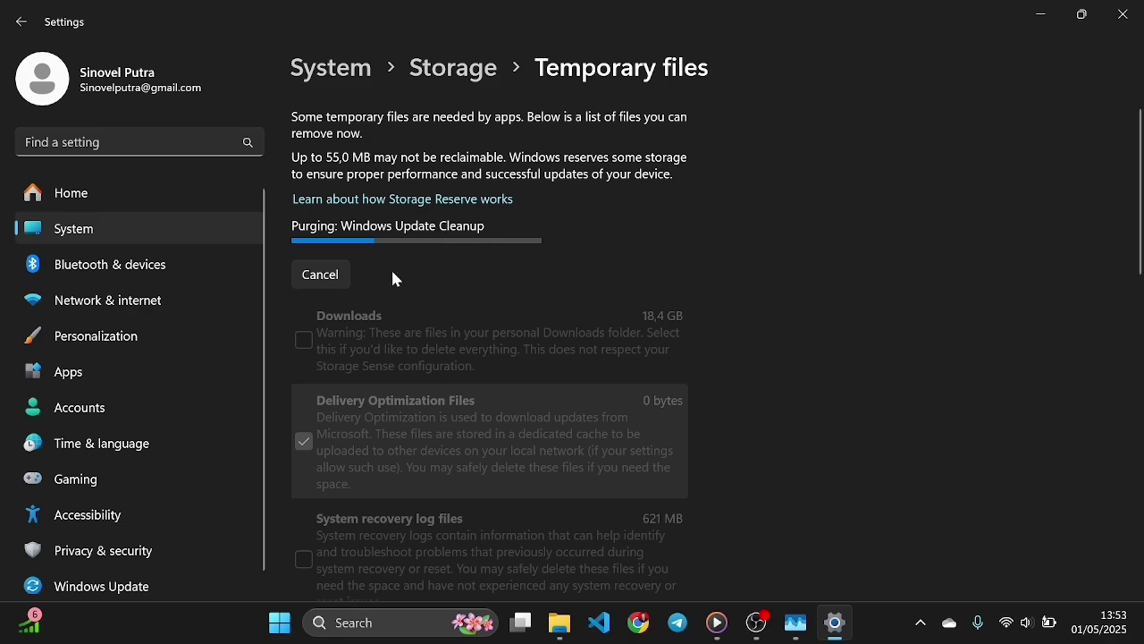
{"action": "scroll", "coordinate": [488, 442], "scroll_direction": "down", "scroll_amount": 10}
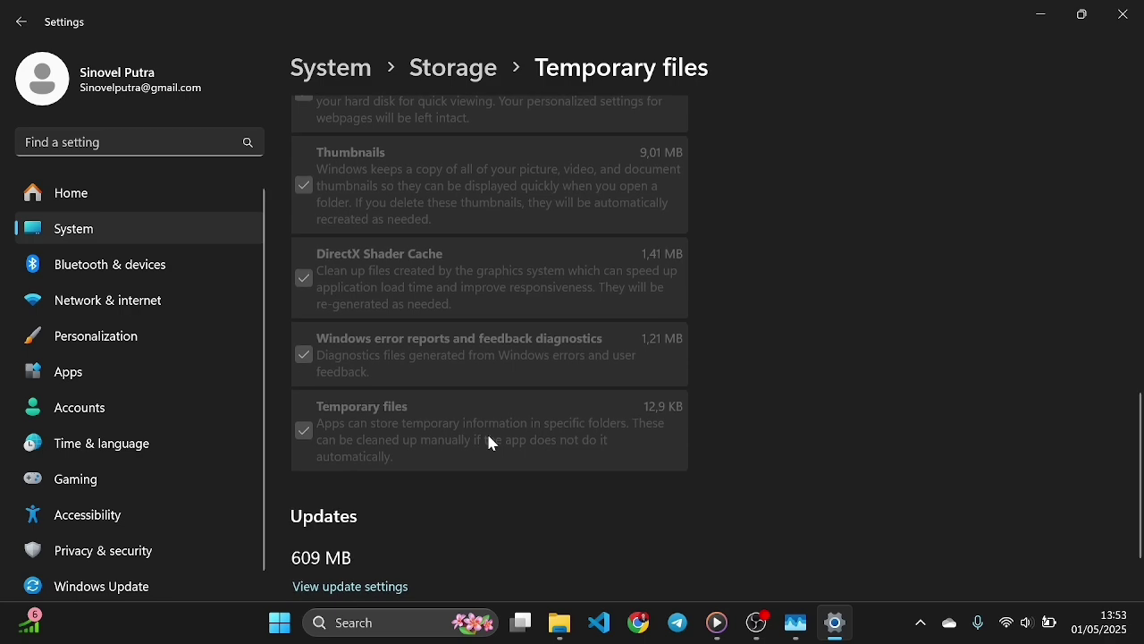
{"action": "scroll", "coordinate": [606, 515], "scroll_direction": "up", "scroll_amount": 10}
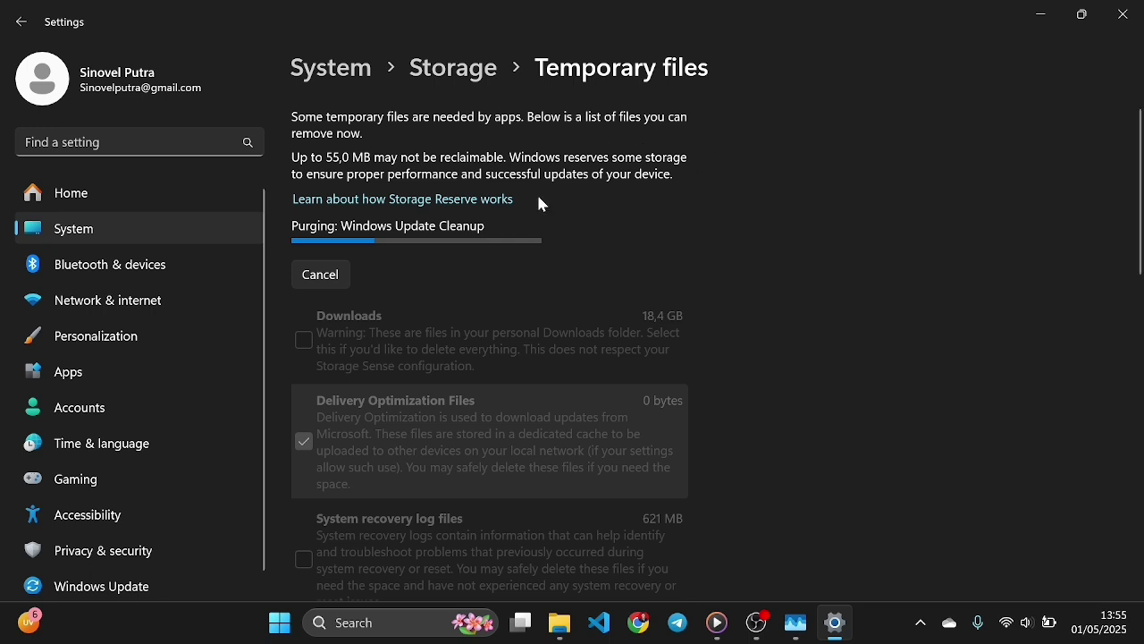
{"action": "left_click", "coordinate": [1037, 28]}
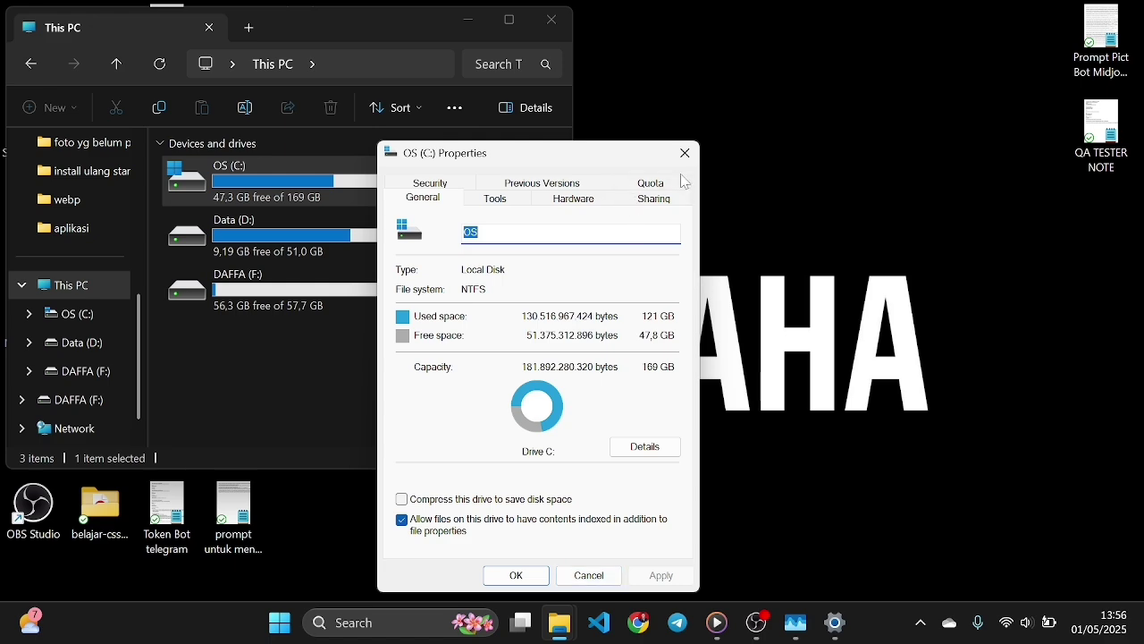
{"action": "left_click", "coordinate": [510, 578]}
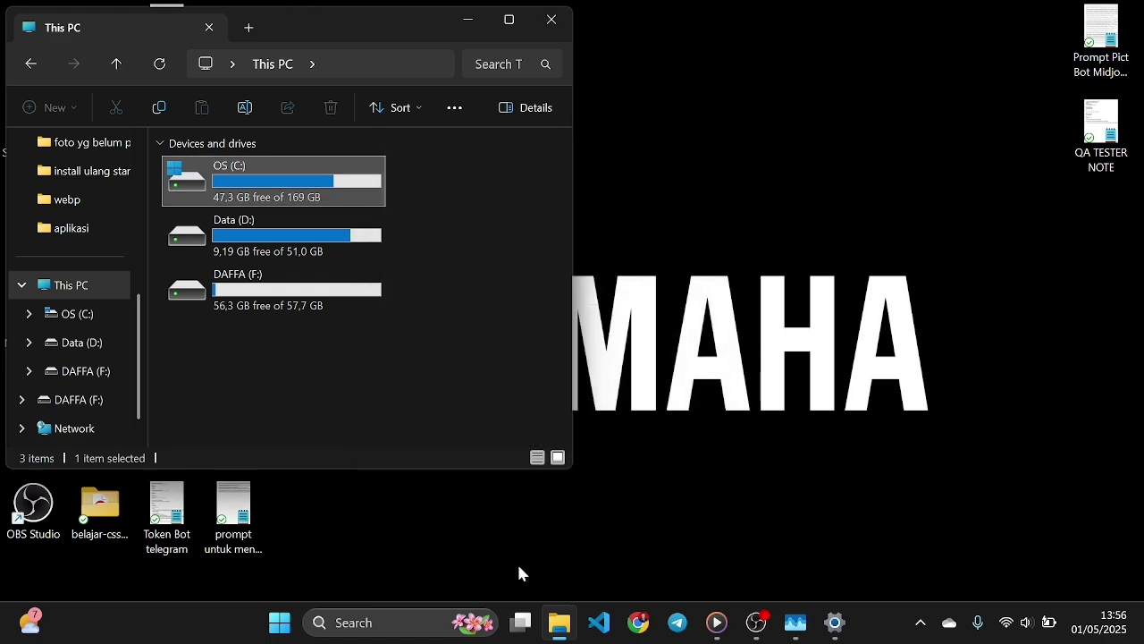
Open Control Panel and show all of its items as large icons.
{"action": "key", "text": "super"}
{"action": "type", "text": "control Panel"}
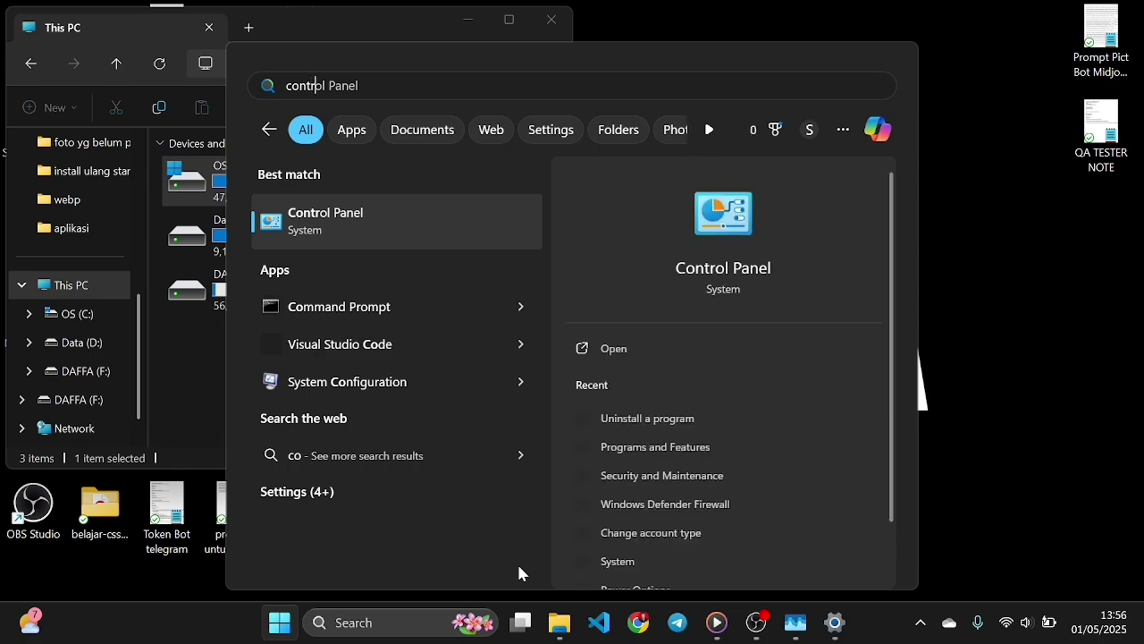
{"action": "key", "text": "Escape"}
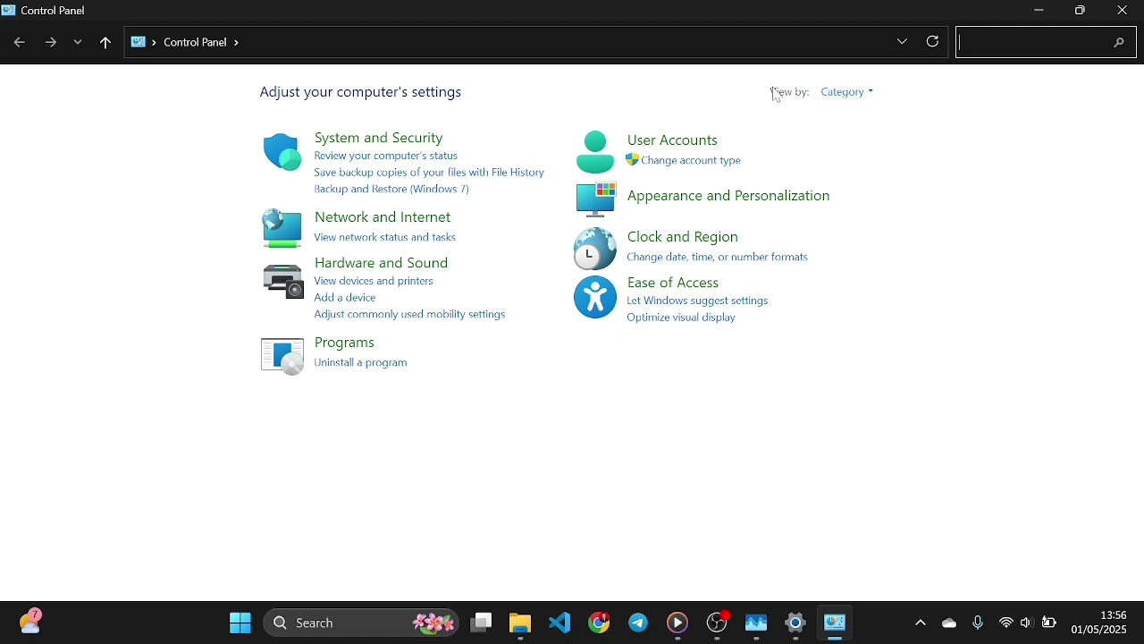
{"action": "left_click", "coordinate": [874, 94]}
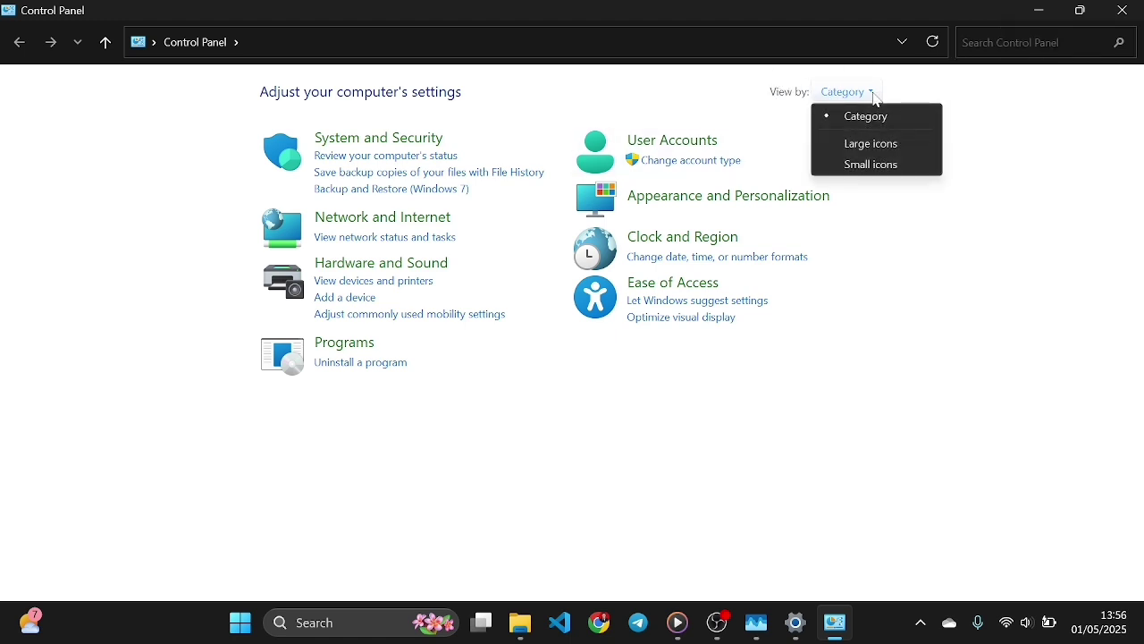
{"action": "left_click", "coordinate": [877, 145]}
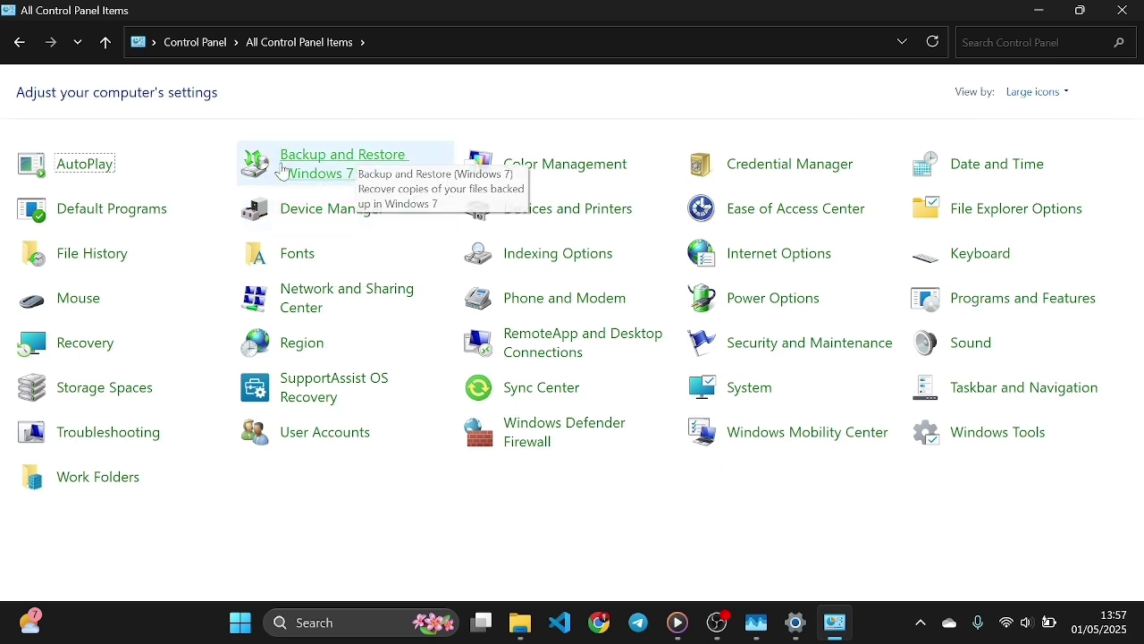
In Backup and Restore (Windows 7), start the backup setup, compare the D: and F: drives as destinations, and exit without setting up a backup.
{"action": "left_click", "coordinate": [350, 164]}
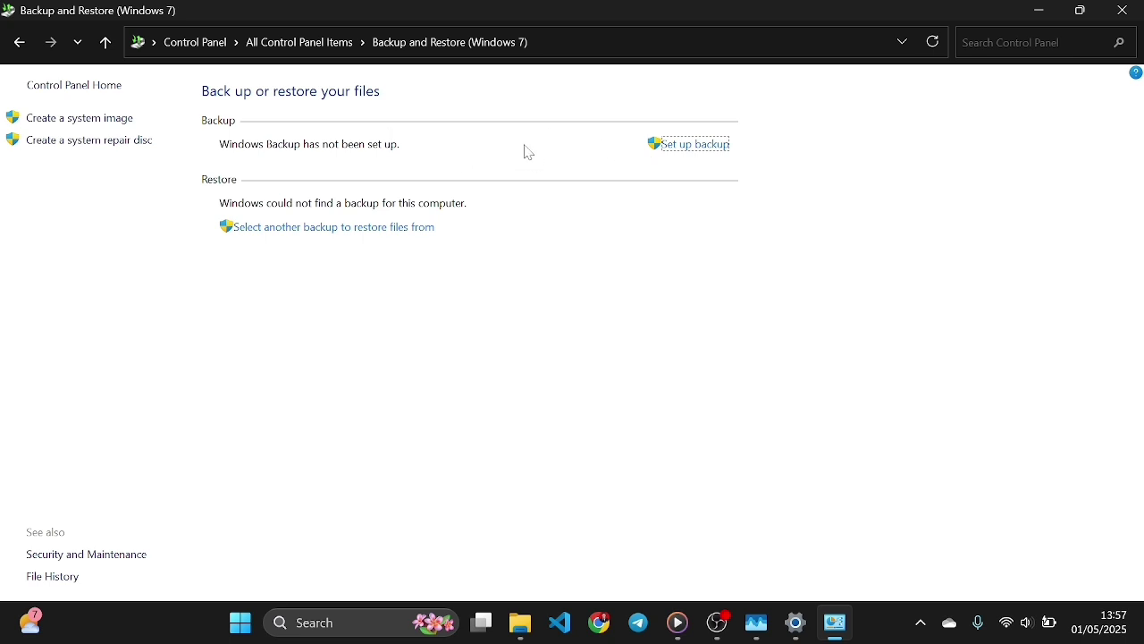
{"action": "left_click", "coordinate": [717, 147]}
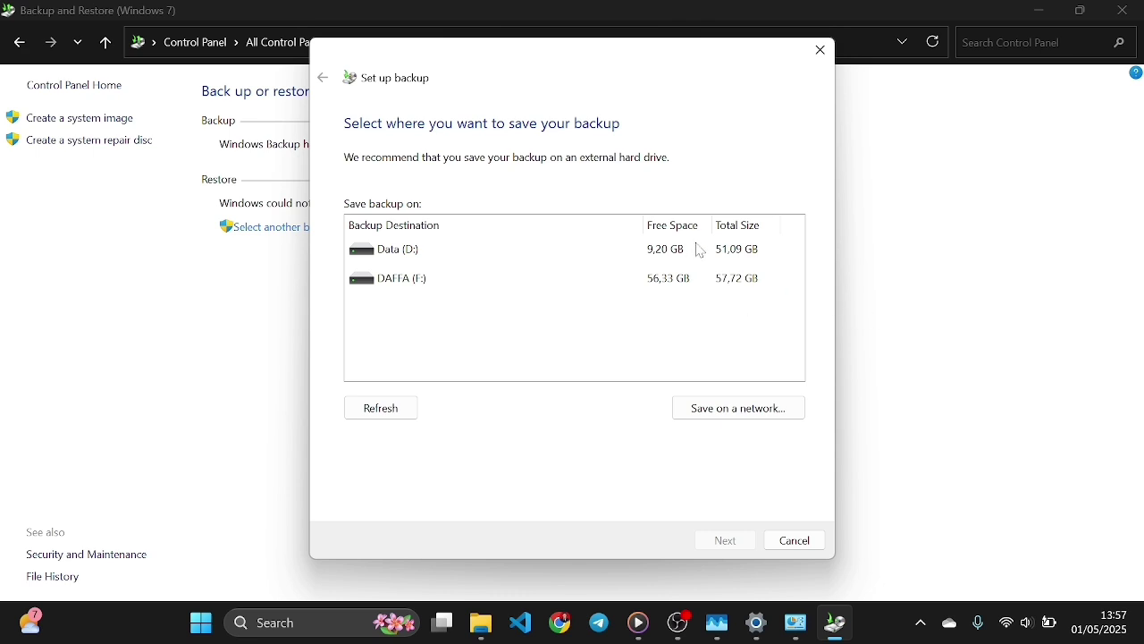
{"action": "left_click", "coordinate": [703, 275]}
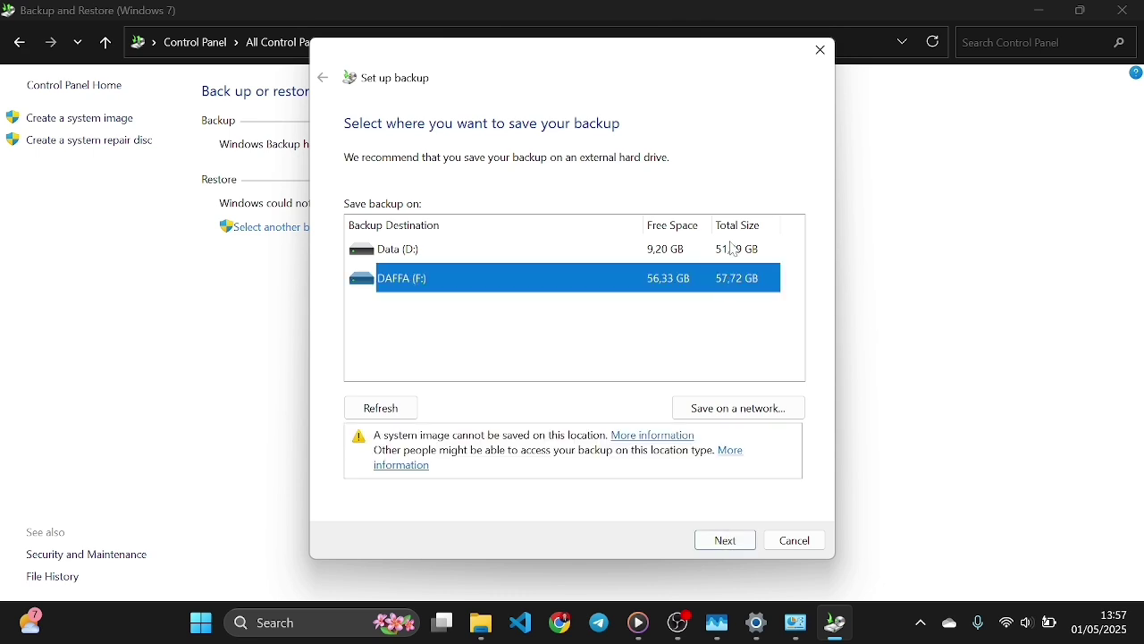
{"action": "left_click", "coordinate": [731, 250]}
{"action": "left_click", "coordinate": [507, 330]}
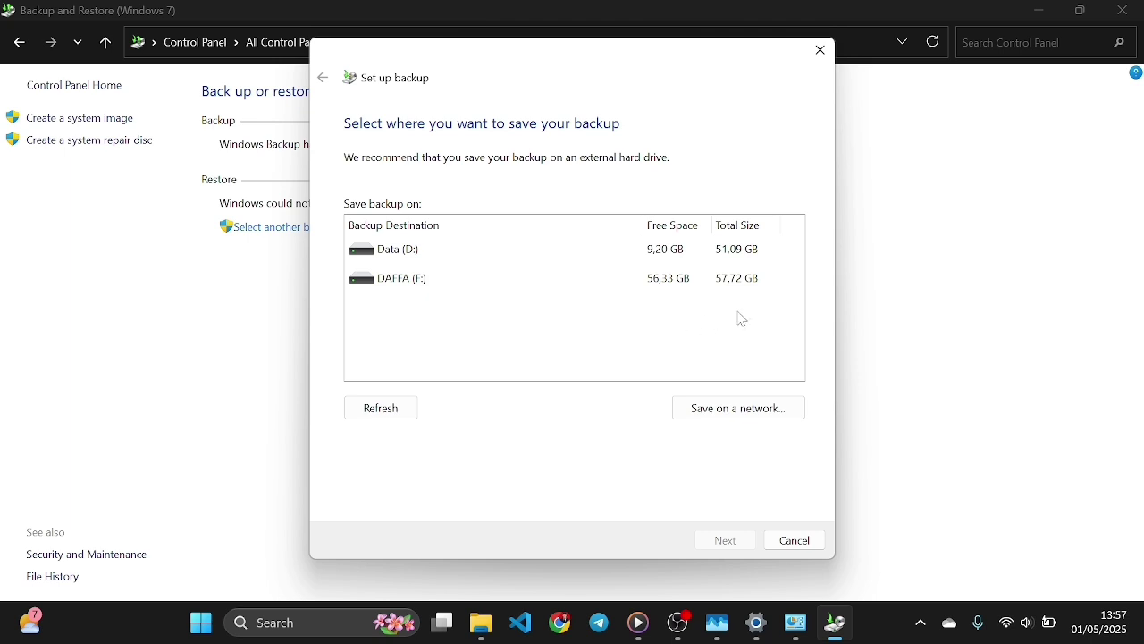
{"action": "left_click", "coordinate": [671, 260]}
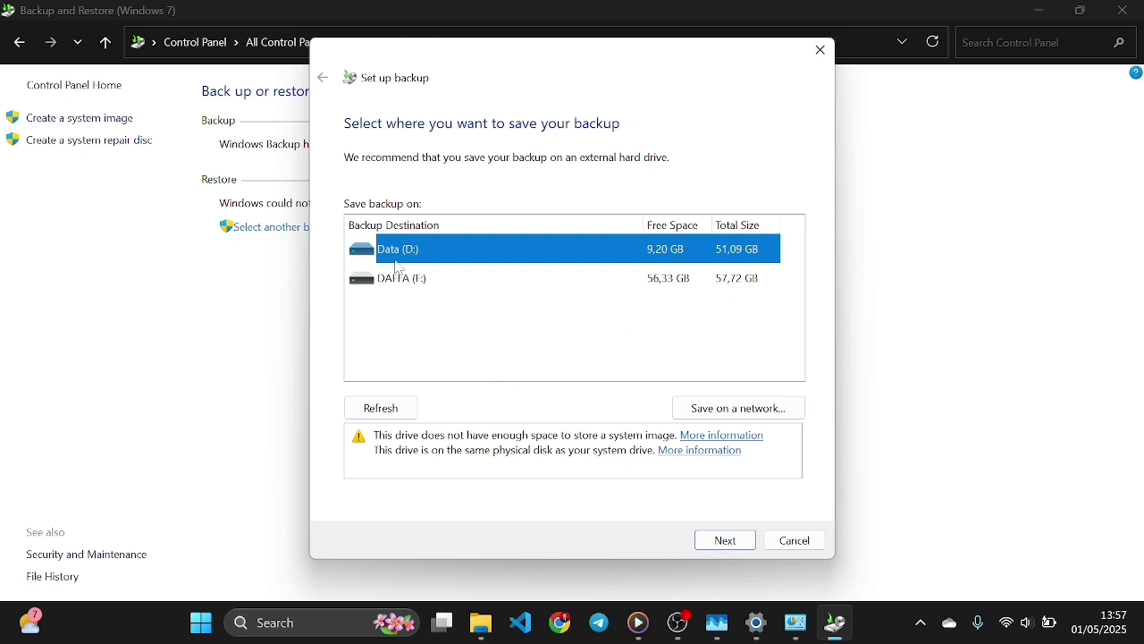
{"action": "left_click", "coordinate": [389, 314]}
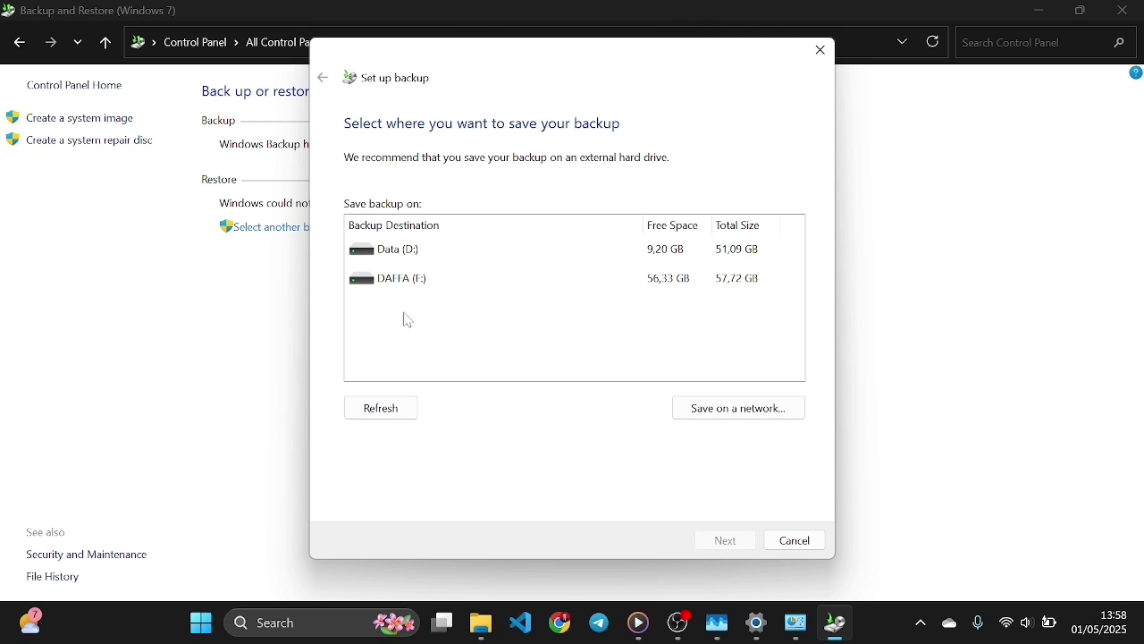
{"action": "left_click", "coordinate": [410, 285]}
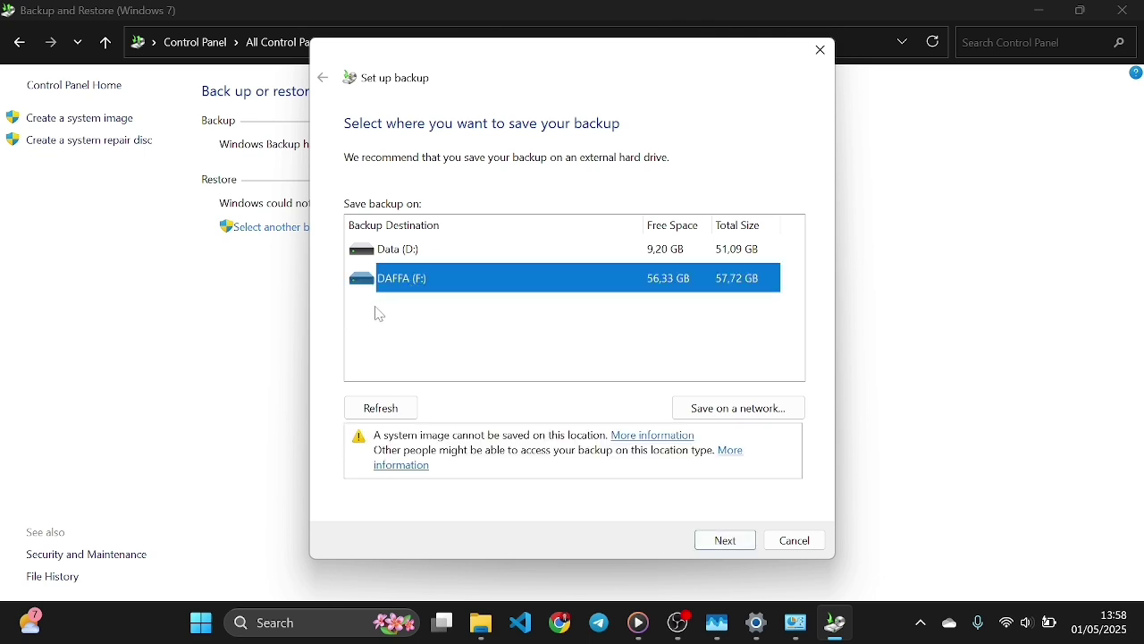
{"action": "left_click", "coordinate": [440, 309]}
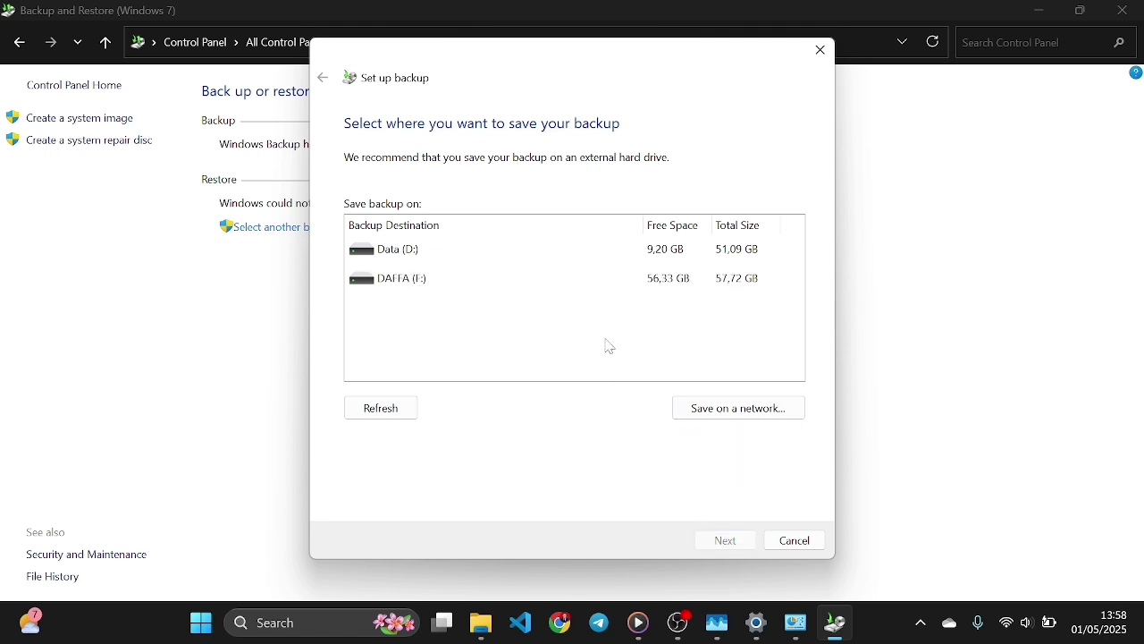
{"action": "left_click", "coordinate": [612, 281]}
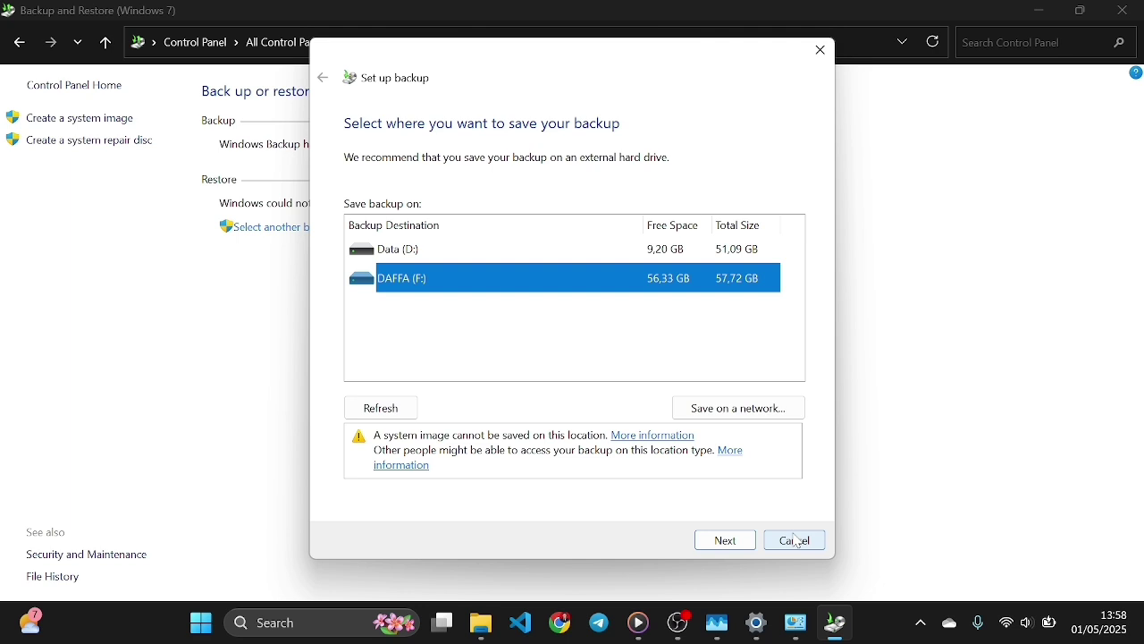
{"action": "left_click", "coordinate": [820, 50]}
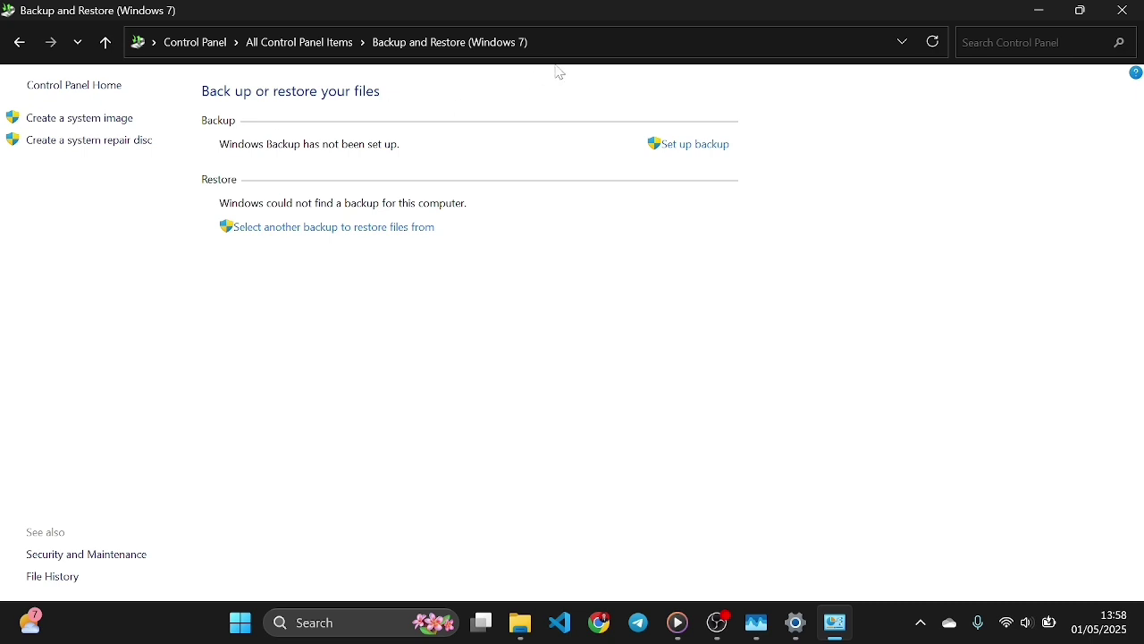
Start creating a system image, check the hard disk locations by choosing the F: drive, and cancel the wizard.
{"action": "left_click", "coordinate": [98, 119]}
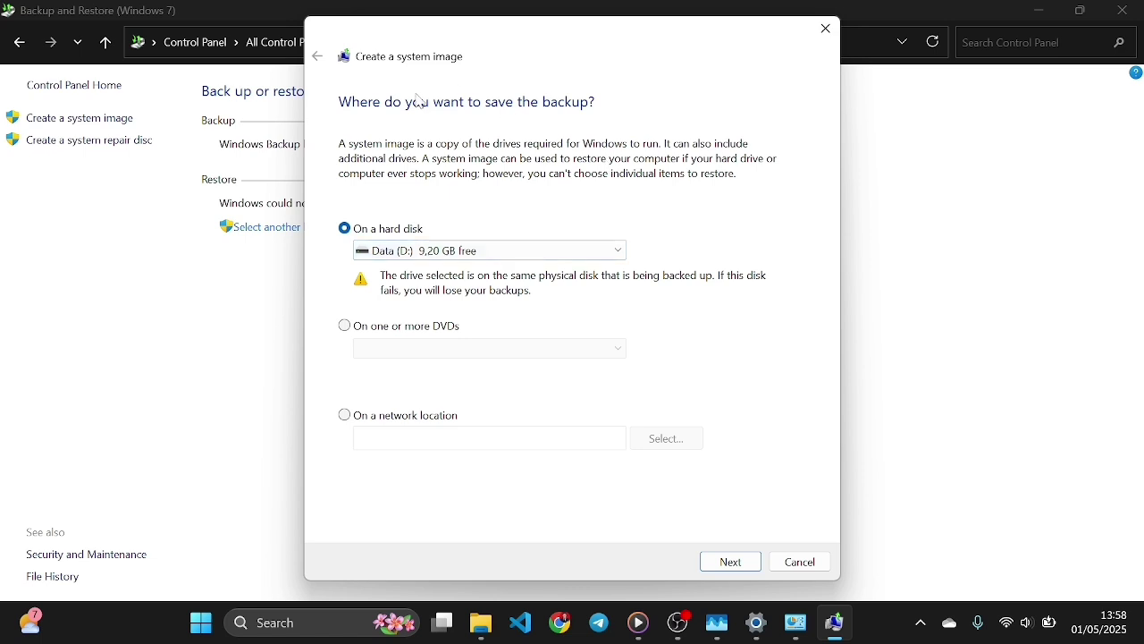
{"action": "left_click", "coordinate": [612, 253]}
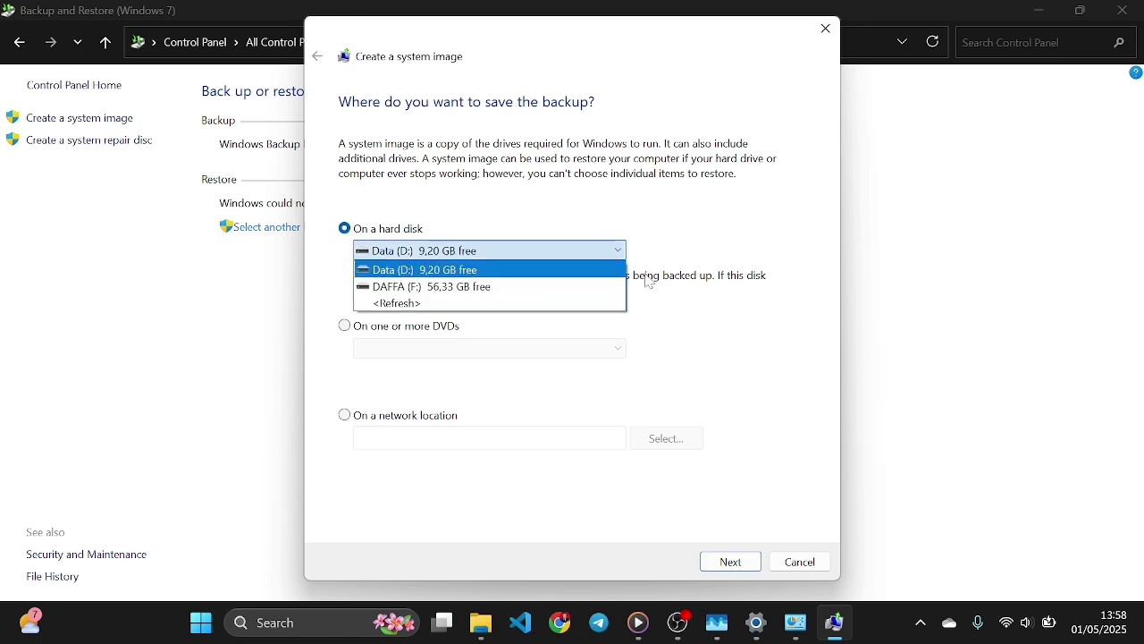
{"action": "left_click", "coordinate": [687, 293]}
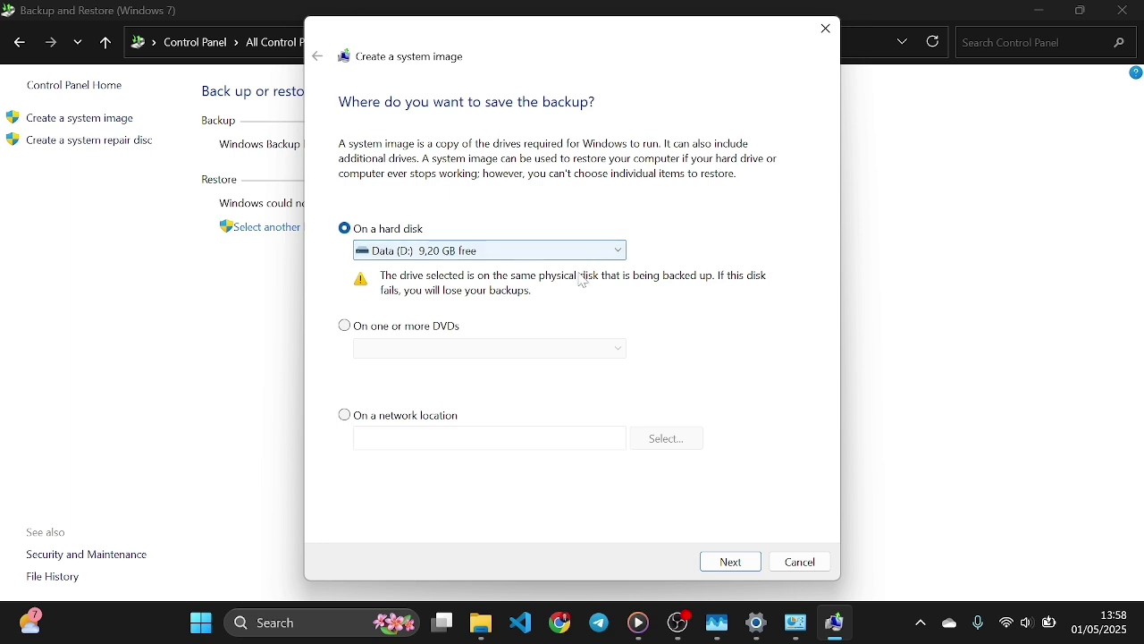
{"action": "left_click", "coordinate": [609, 261]}
{"action": "left_click", "coordinate": [591, 286]}
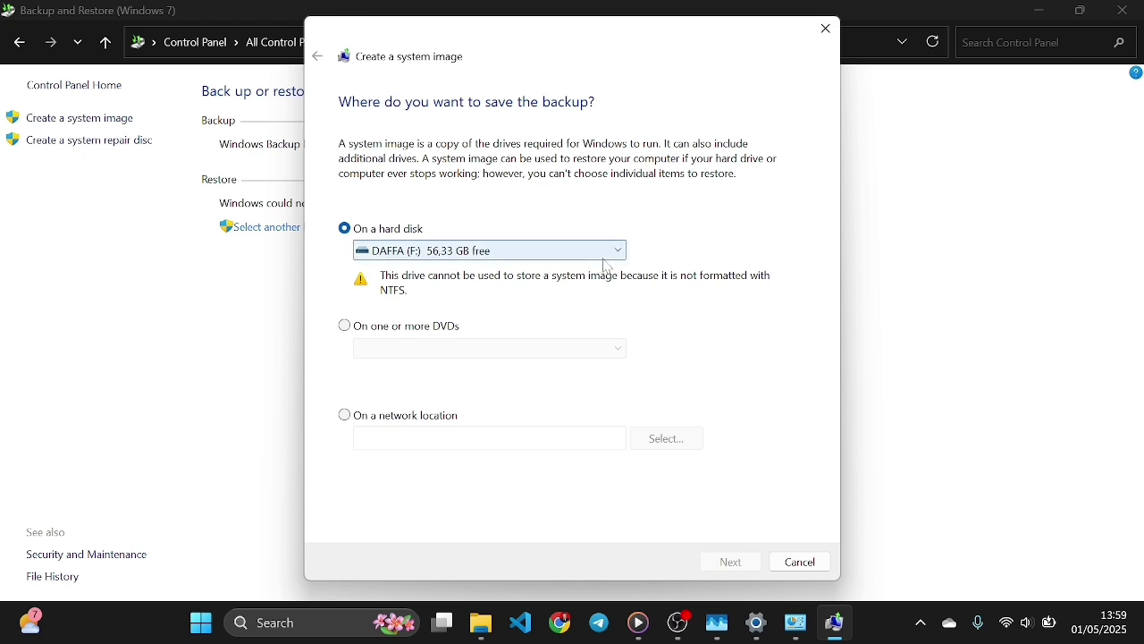
{"action": "left_click", "coordinate": [823, 564]}
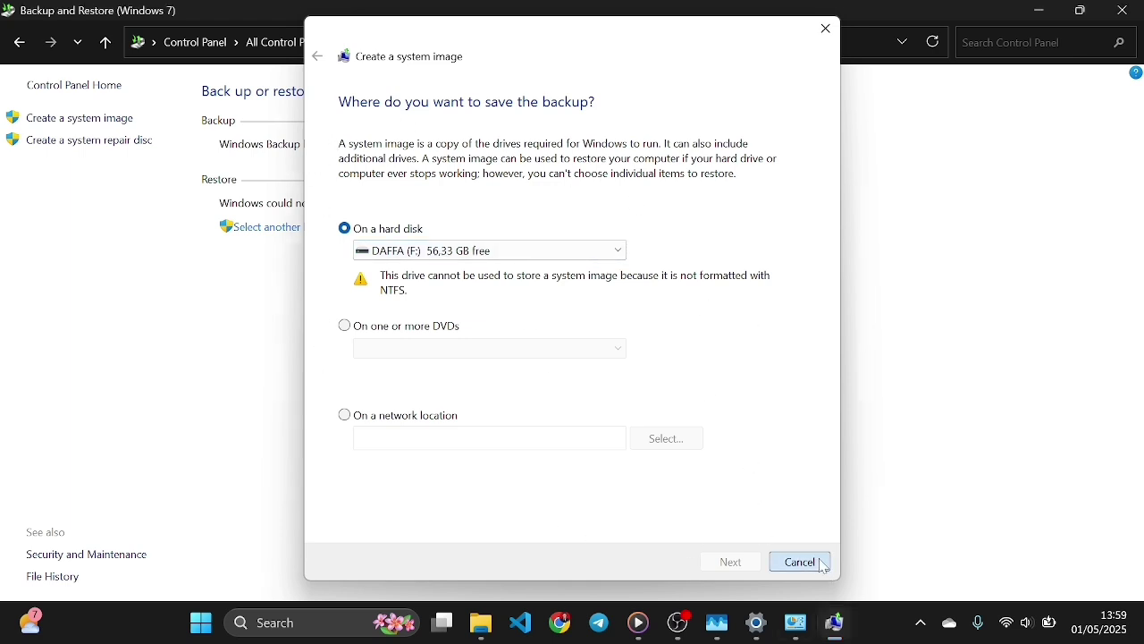
Close the Control Panel and File Explorer windows to return to the desktop.
{"action": "left_click", "coordinate": [1124, 9]}
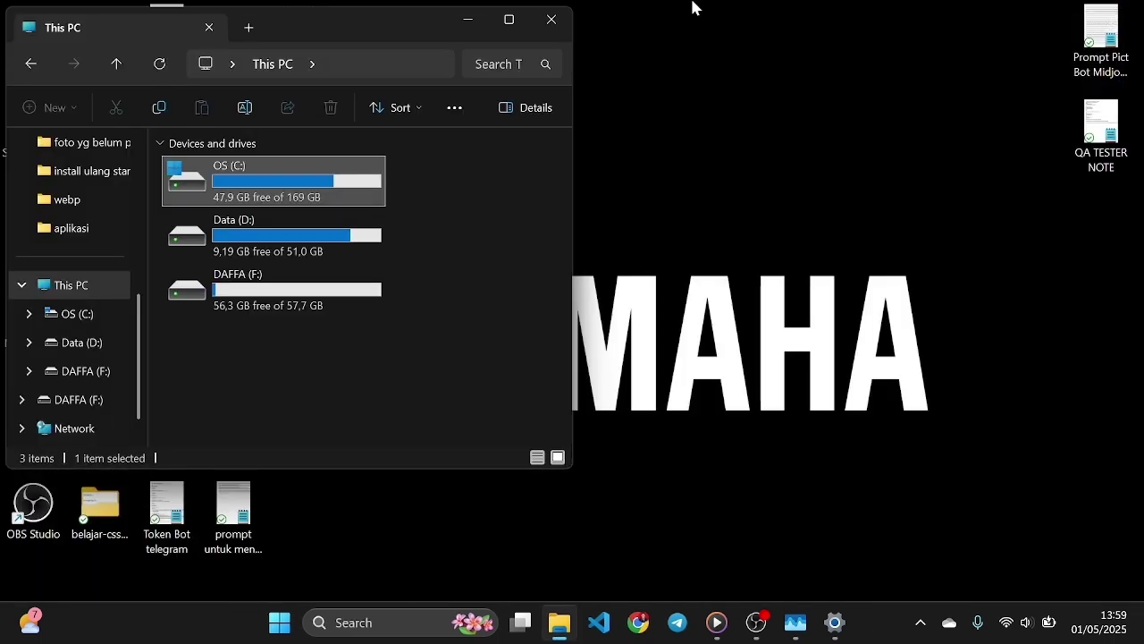
{"action": "left_click", "coordinate": [542, 21]}
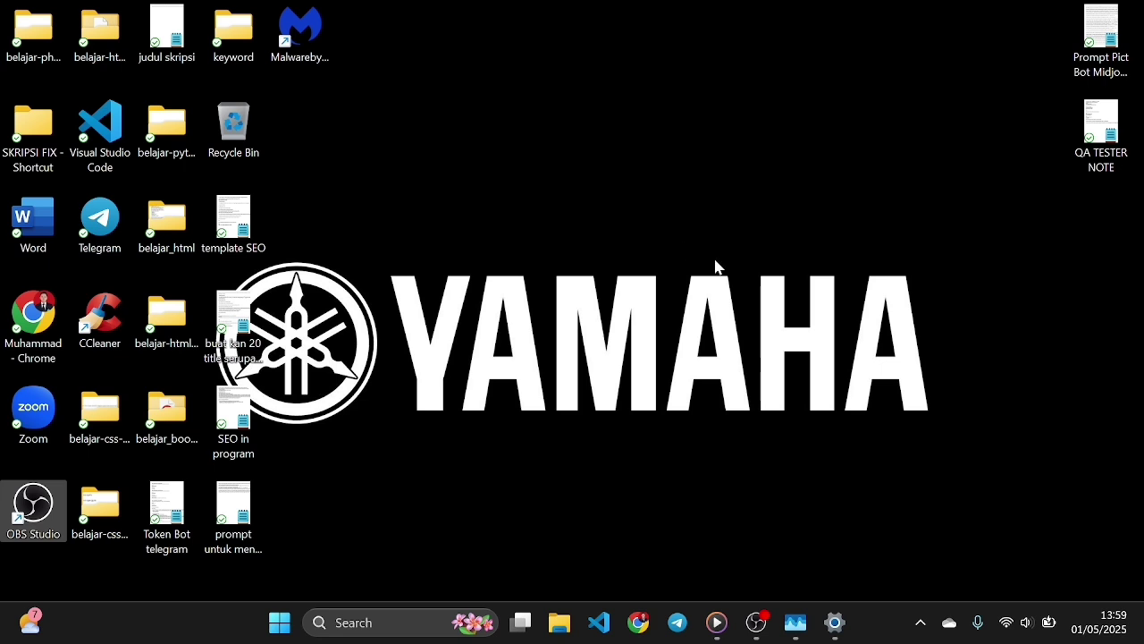